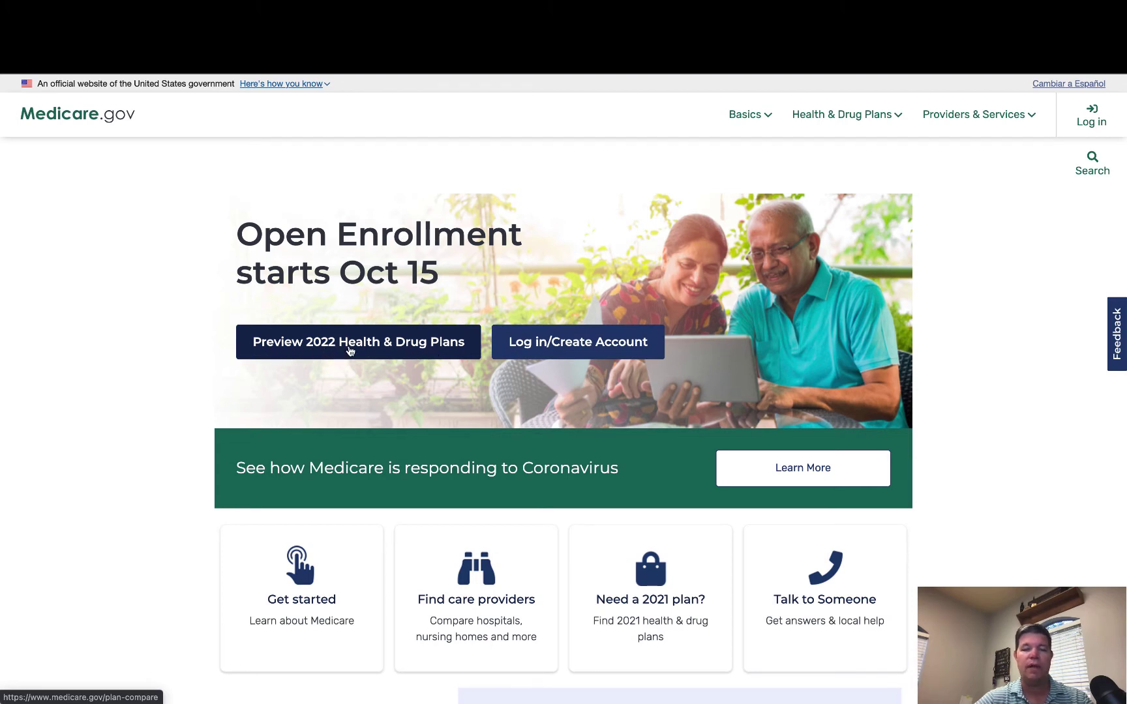
Step: Open the 2022 health and drug plan preview without logging in and choose Drug plan (Part D) as the coverage type
left_click(350, 351)
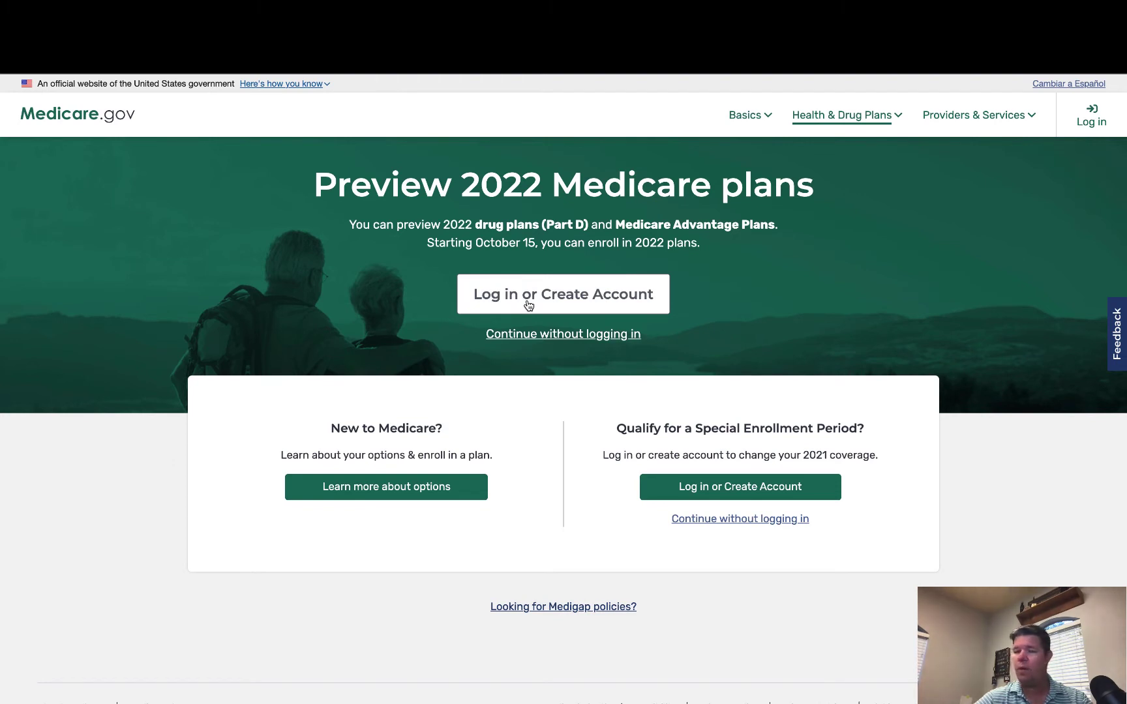
left_click(557, 337)
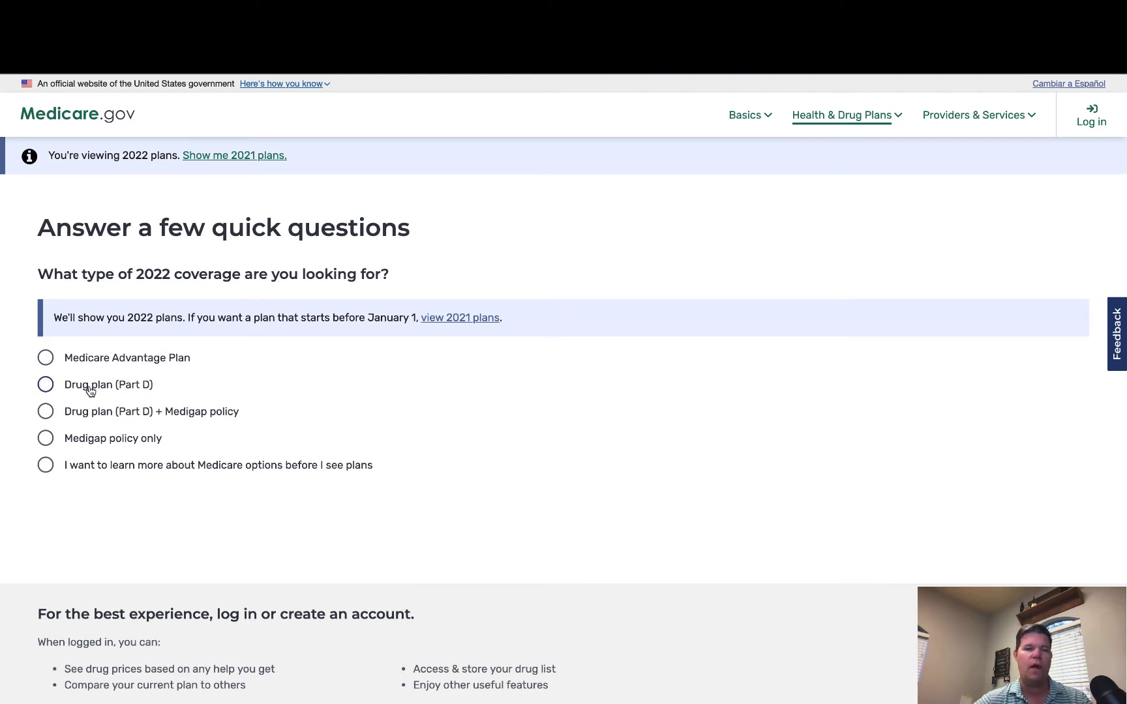
left_click(47, 386)
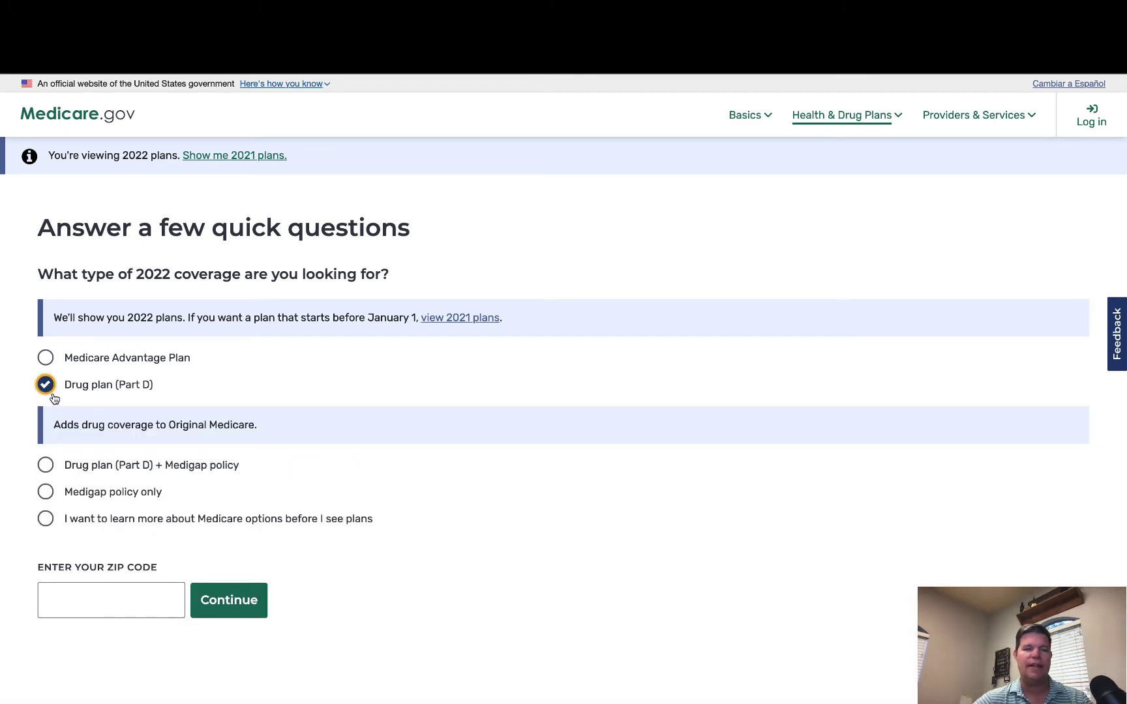
Step: Set the ZIP code to 78130 and select Comal, TX as the county
left_click(99, 599)
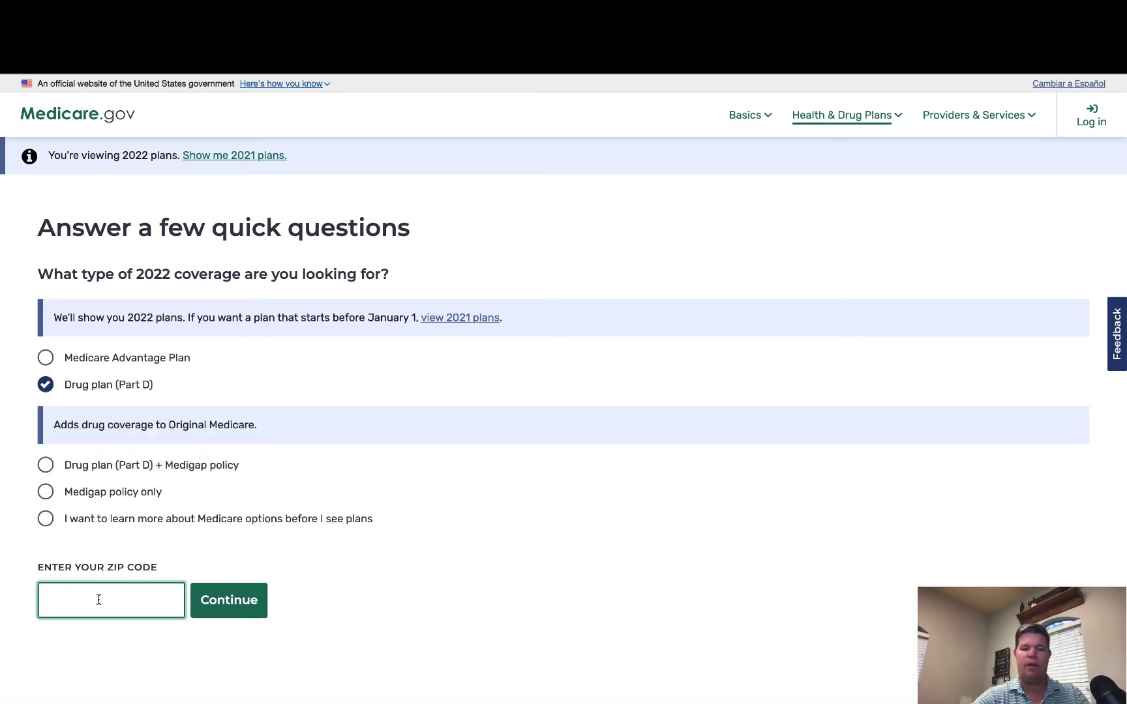
type("78130")
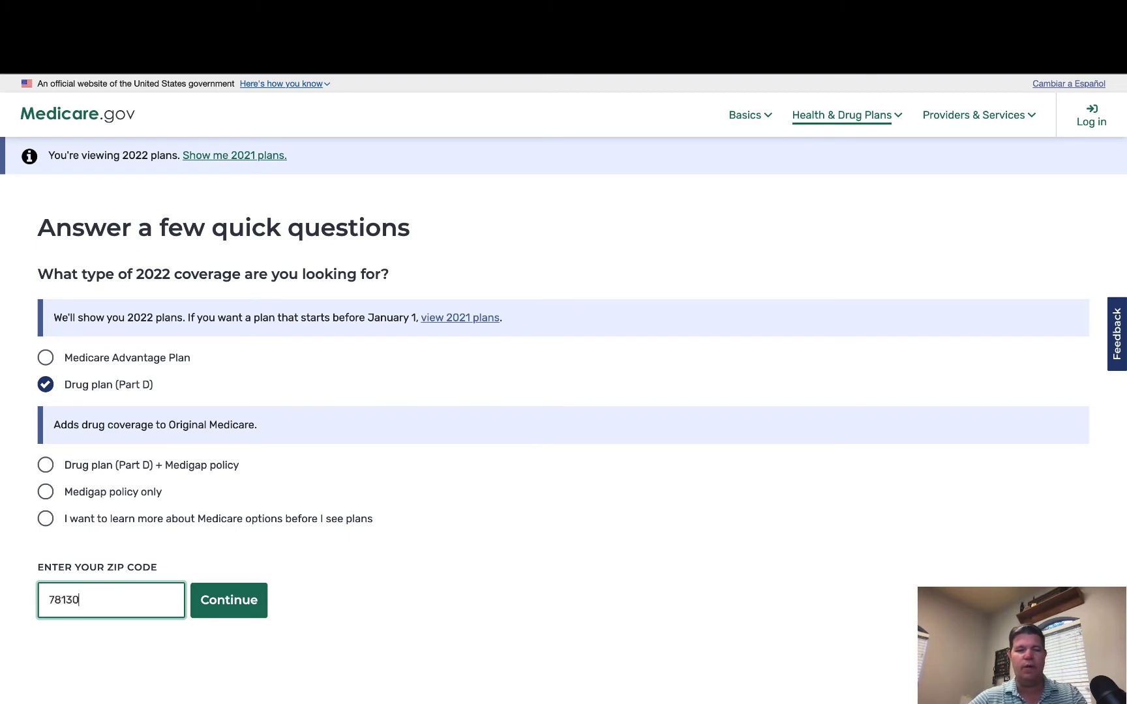
left_click(246, 614)
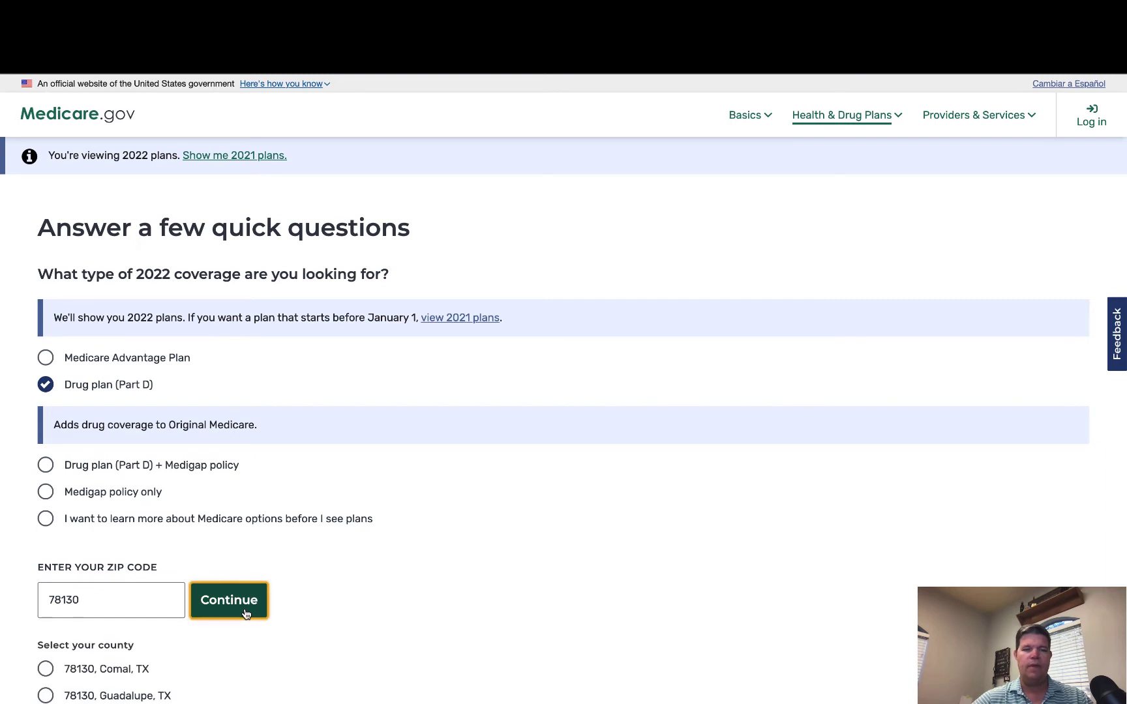
scroll(337, 576, "down", 2)
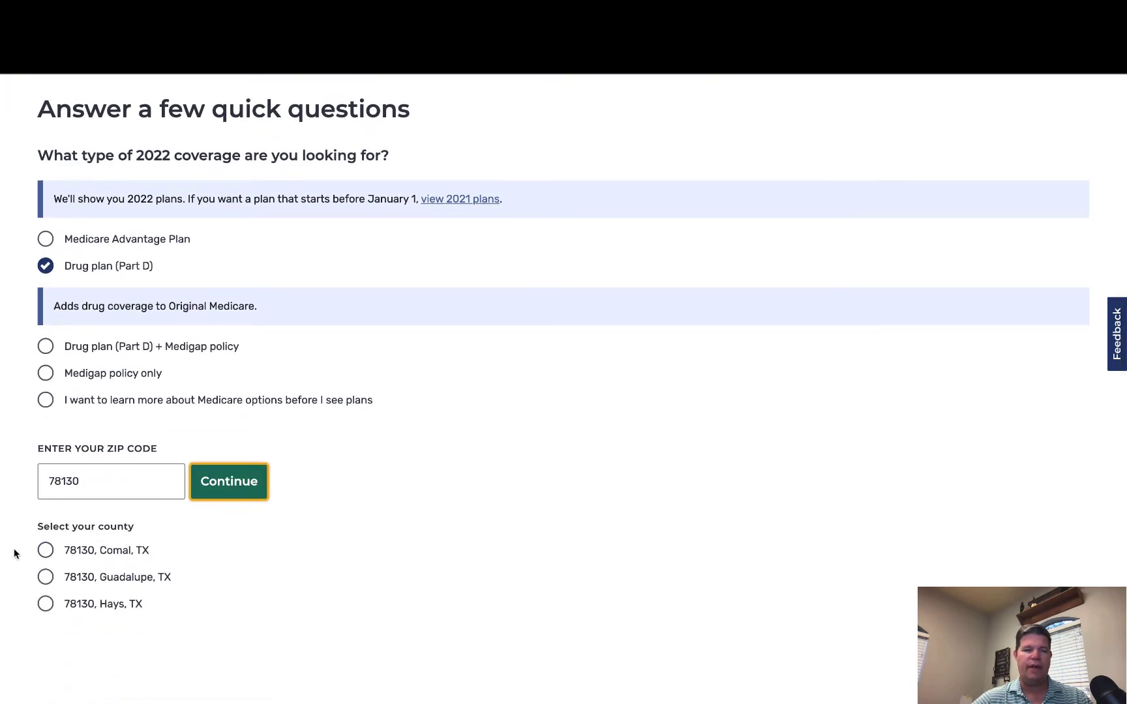
left_click(46, 551)
Step: Answer that no help is received from any cost assistance program and opt to see drug costs when comparing plans
scroll(346, 531, "down", 5)
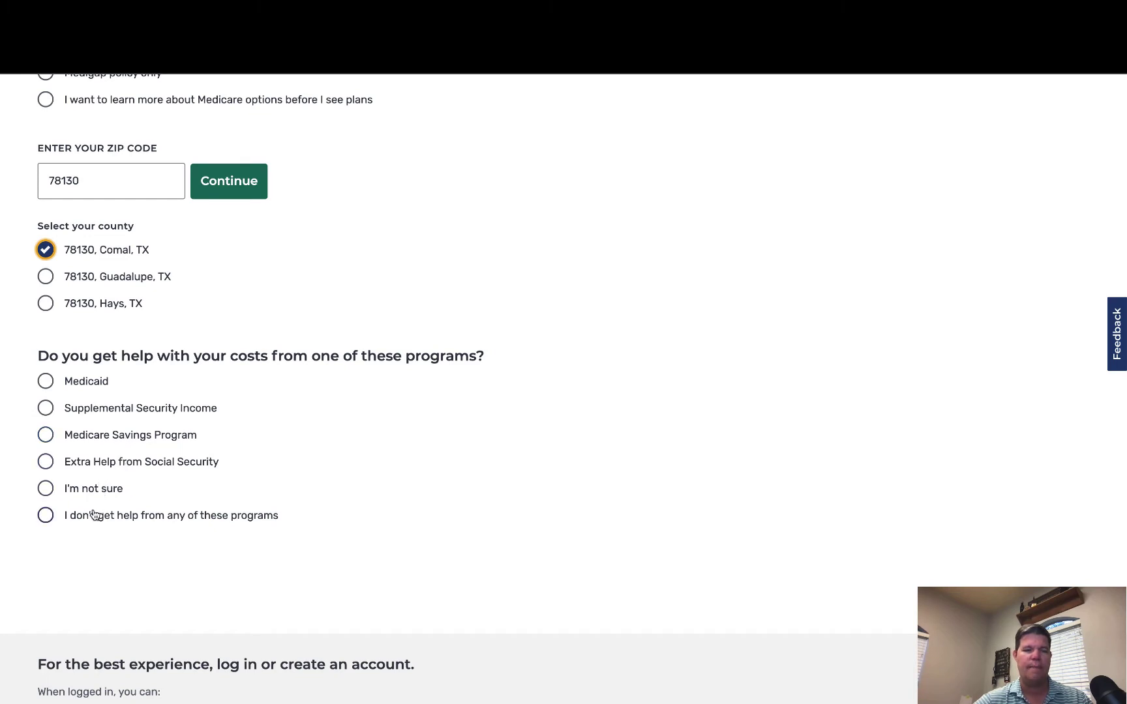
left_click(44, 520)
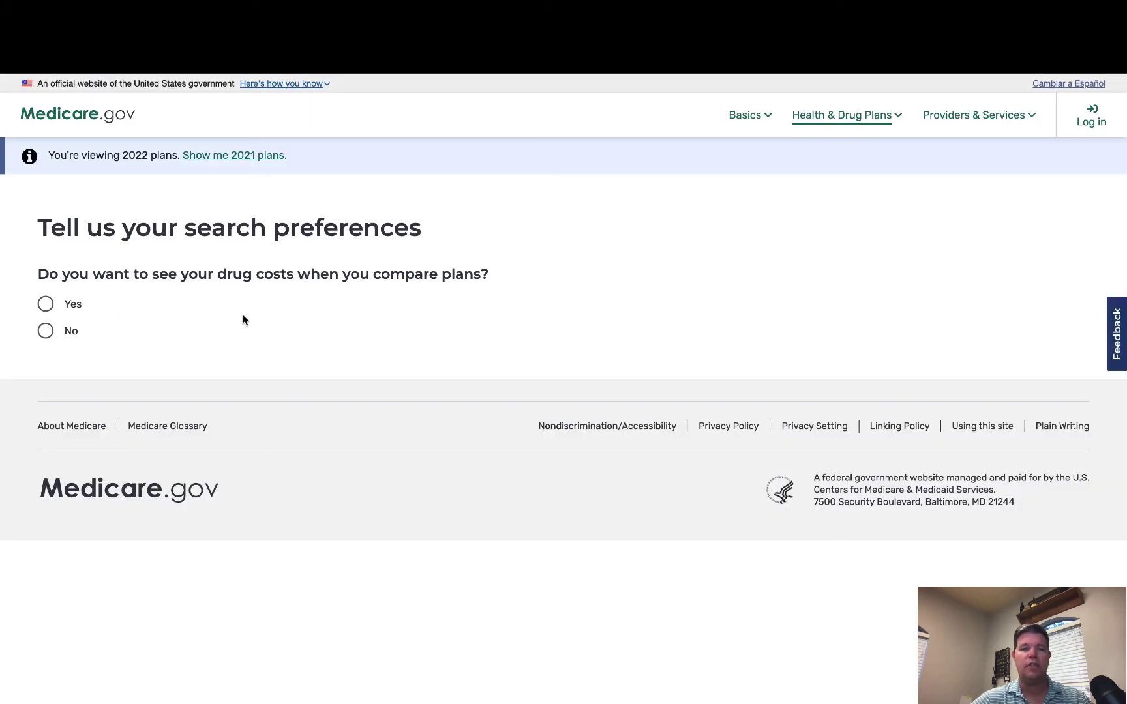
left_click(46, 308)
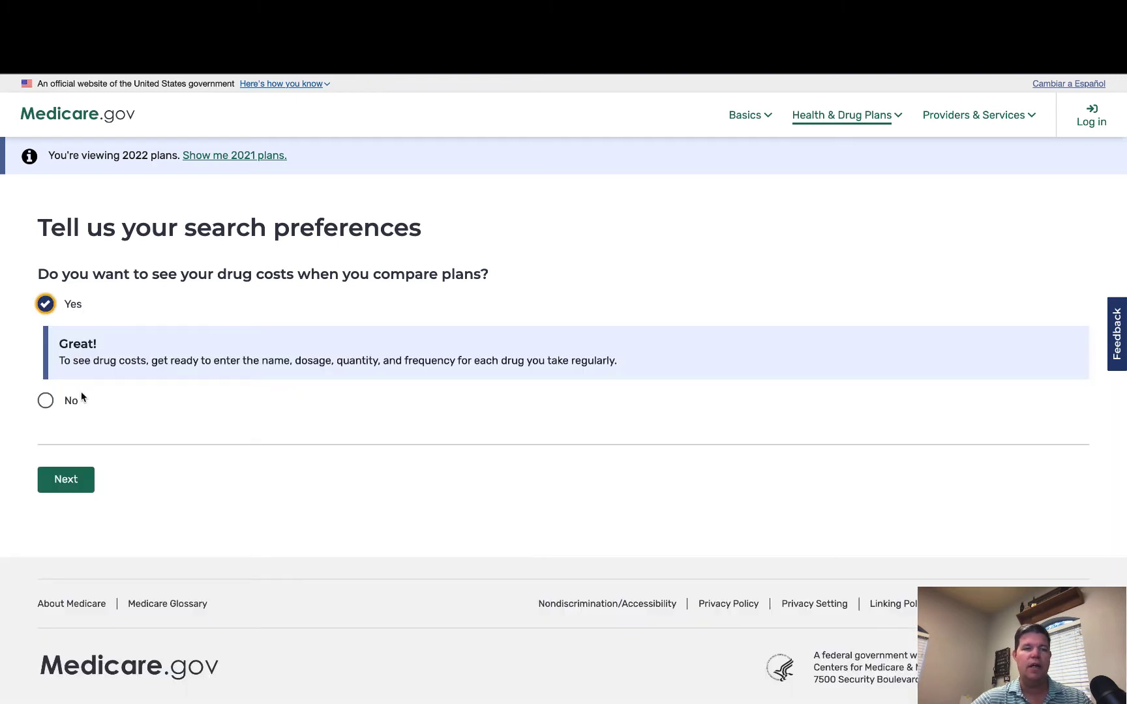
left_click(61, 476)
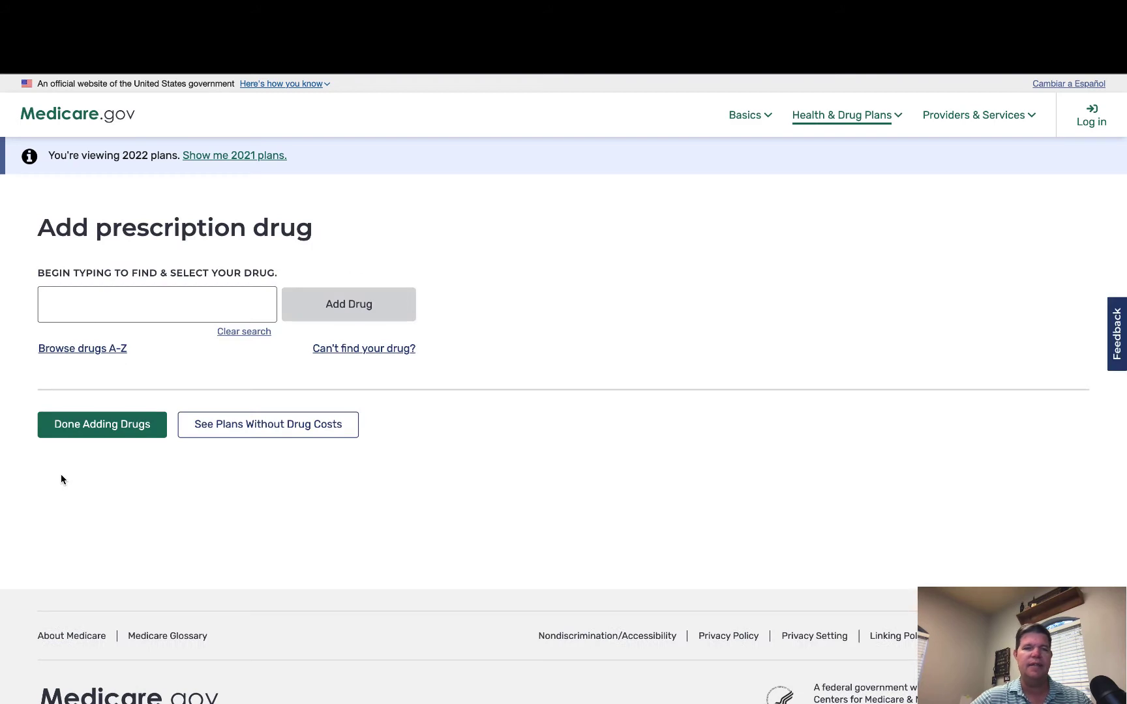
Step: Find the drug atorvastatin, set its dosage to 10mg tablet, and add it to the drug list
left_click(112, 304)
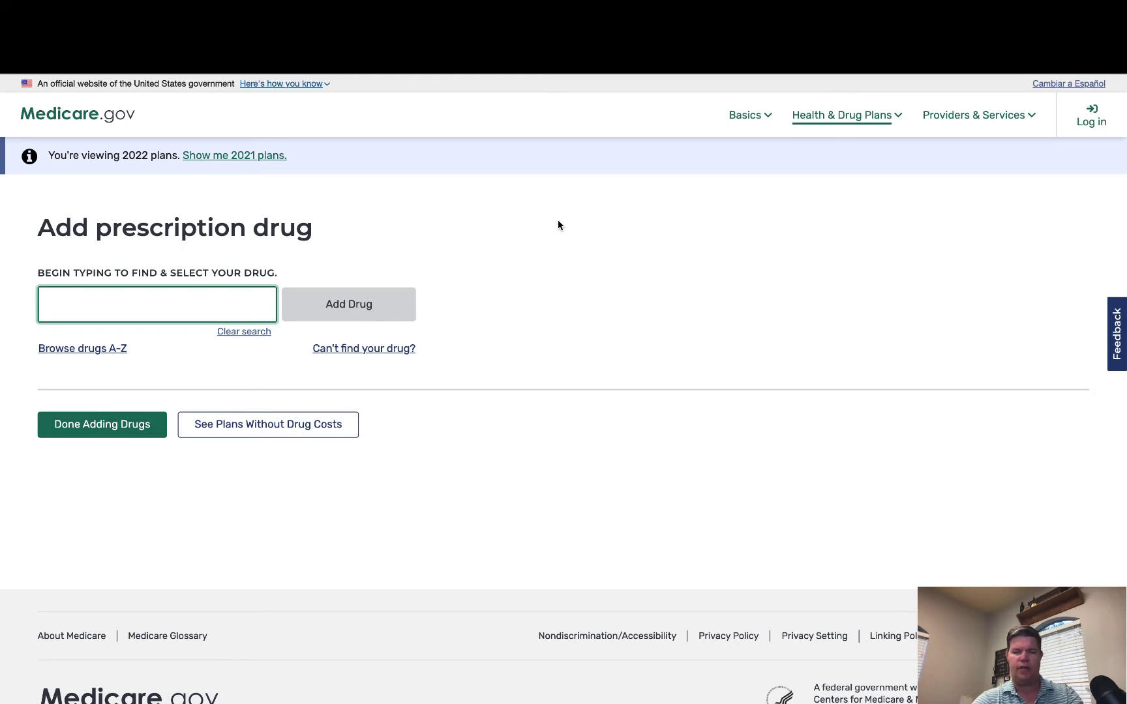
type("atorv")
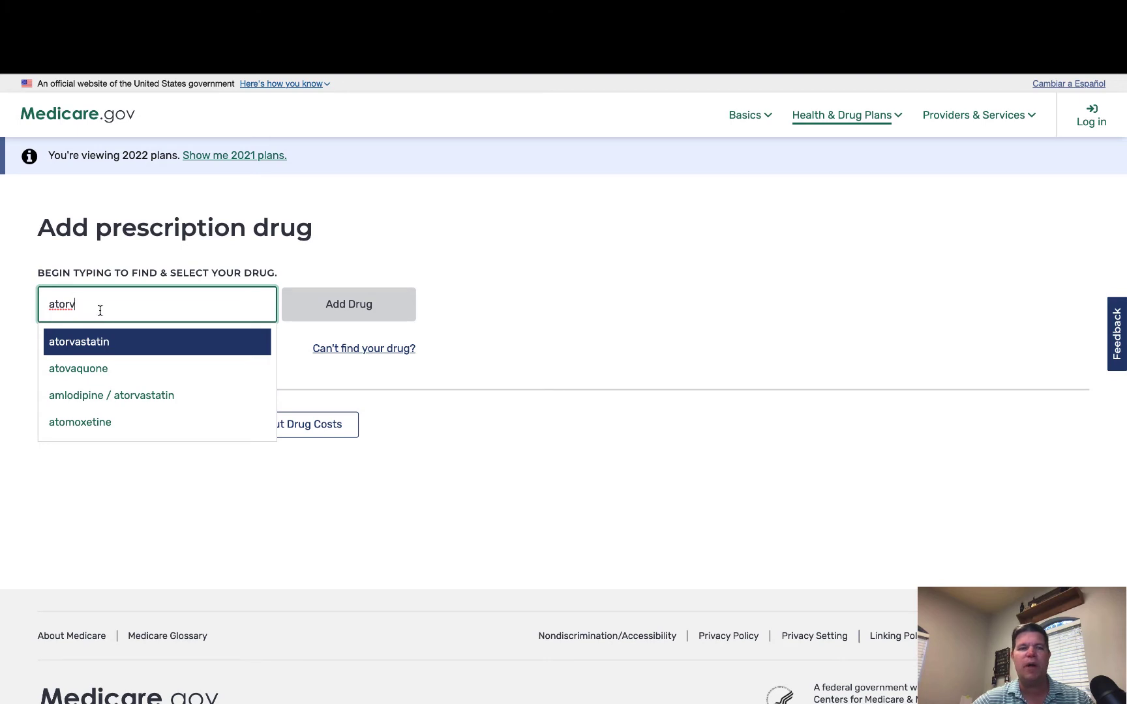
left_click(89, 346)
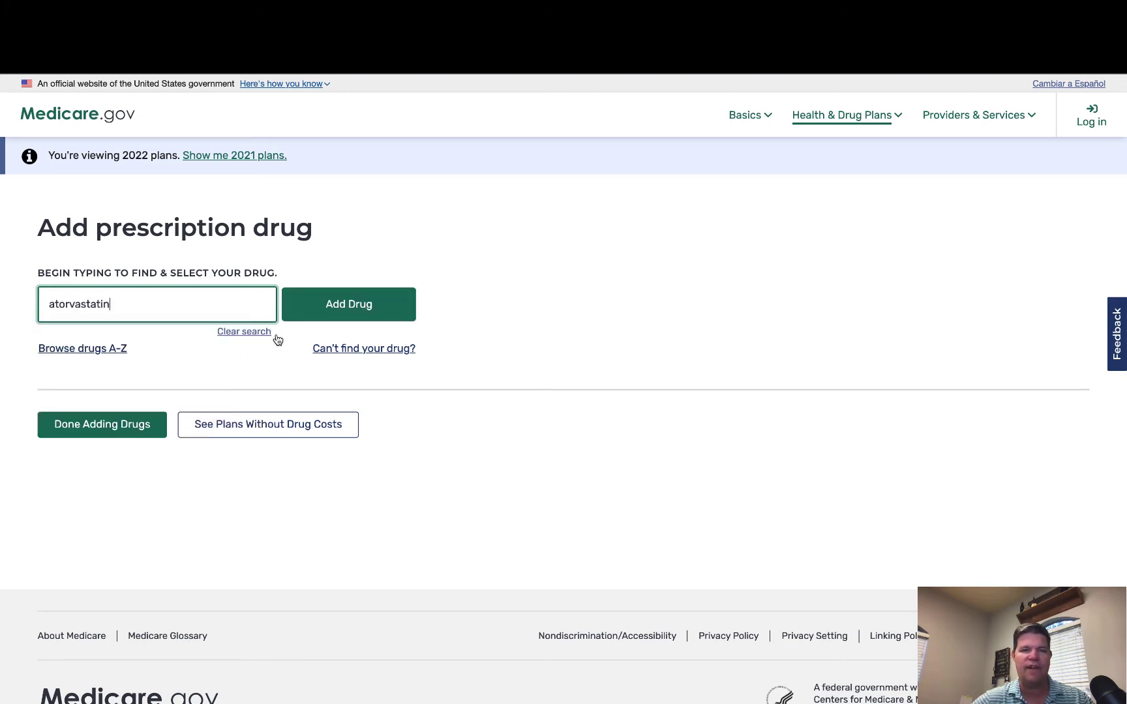
left_click(319, 318)
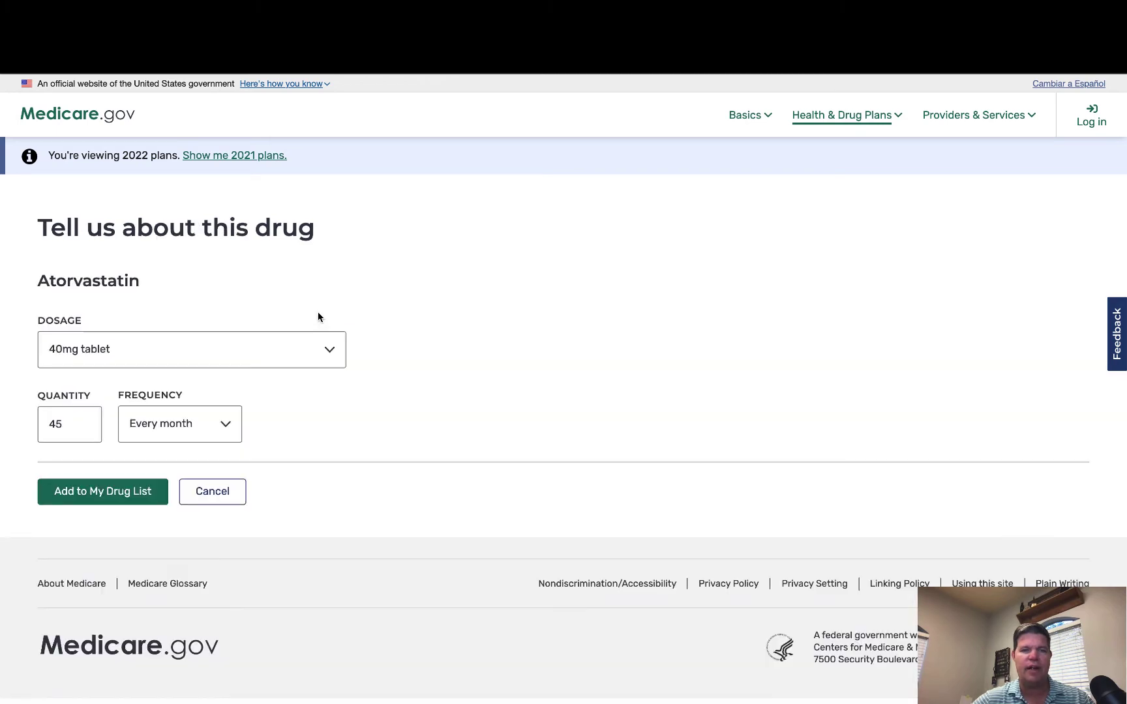
left_click(335, 352)
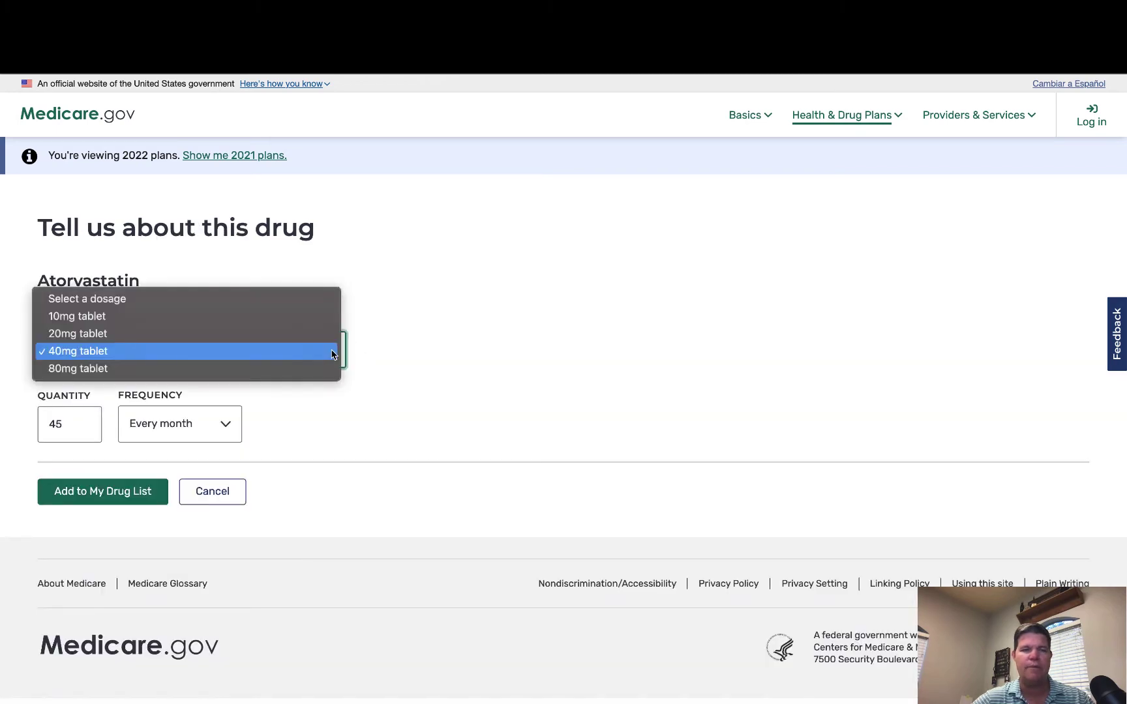
left_click(84, 352)
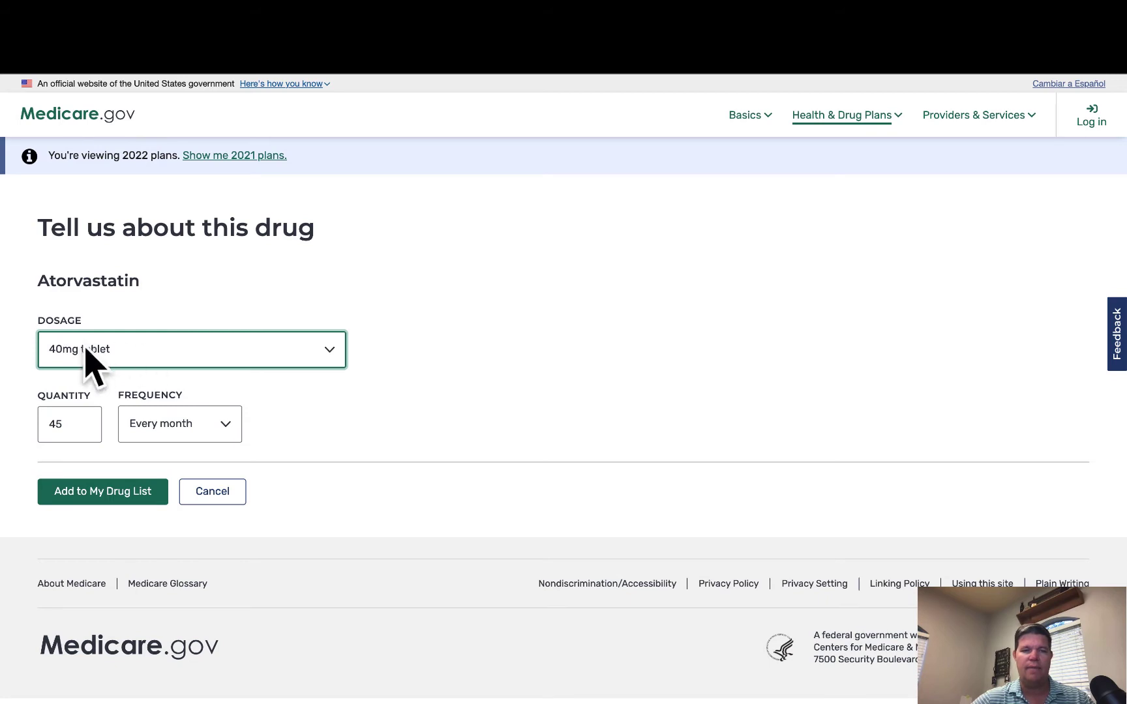
left_click(148, 349)
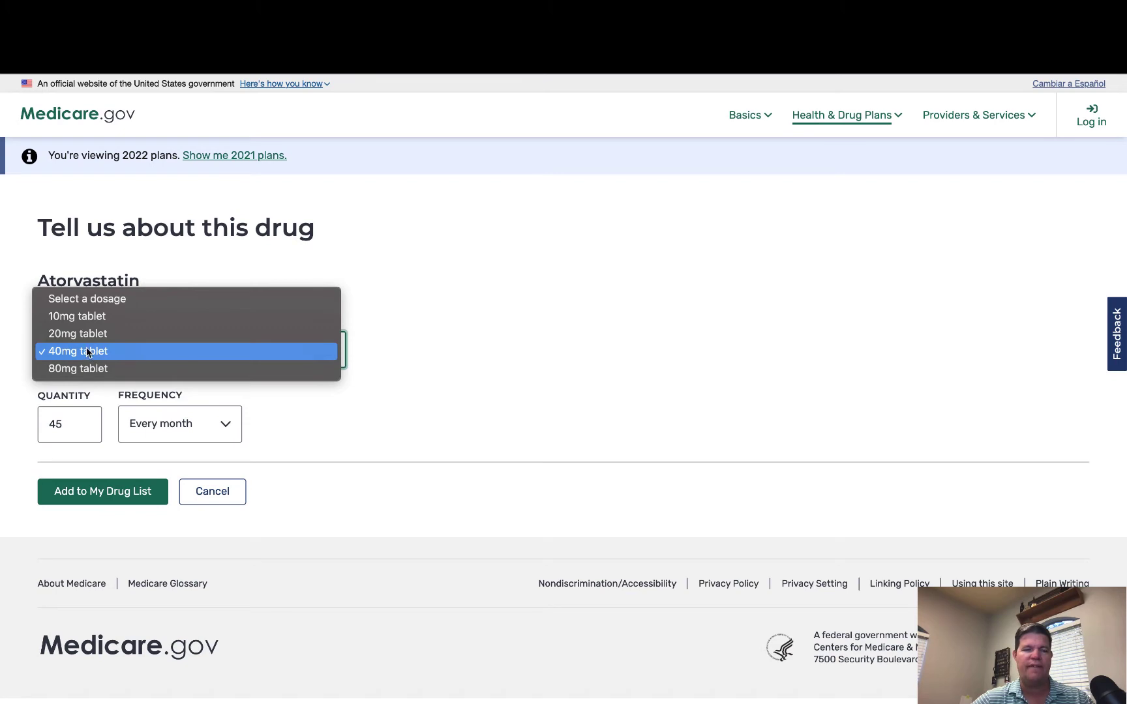
left_click(82, 320)
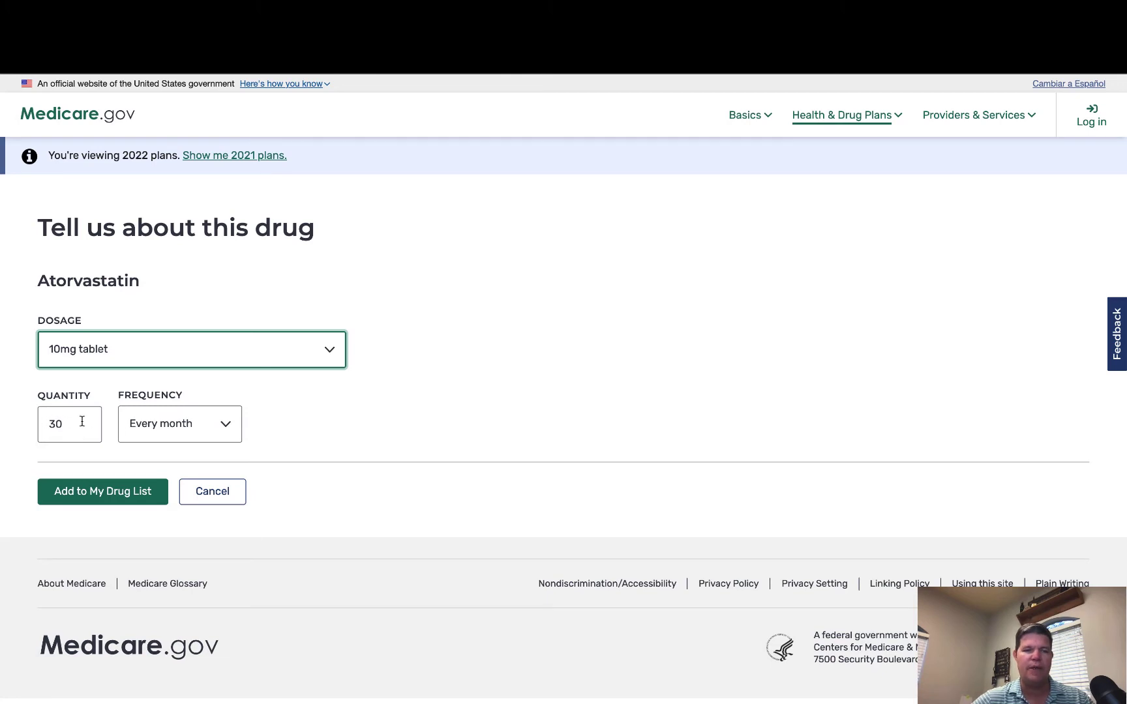
left_click(119, 497)
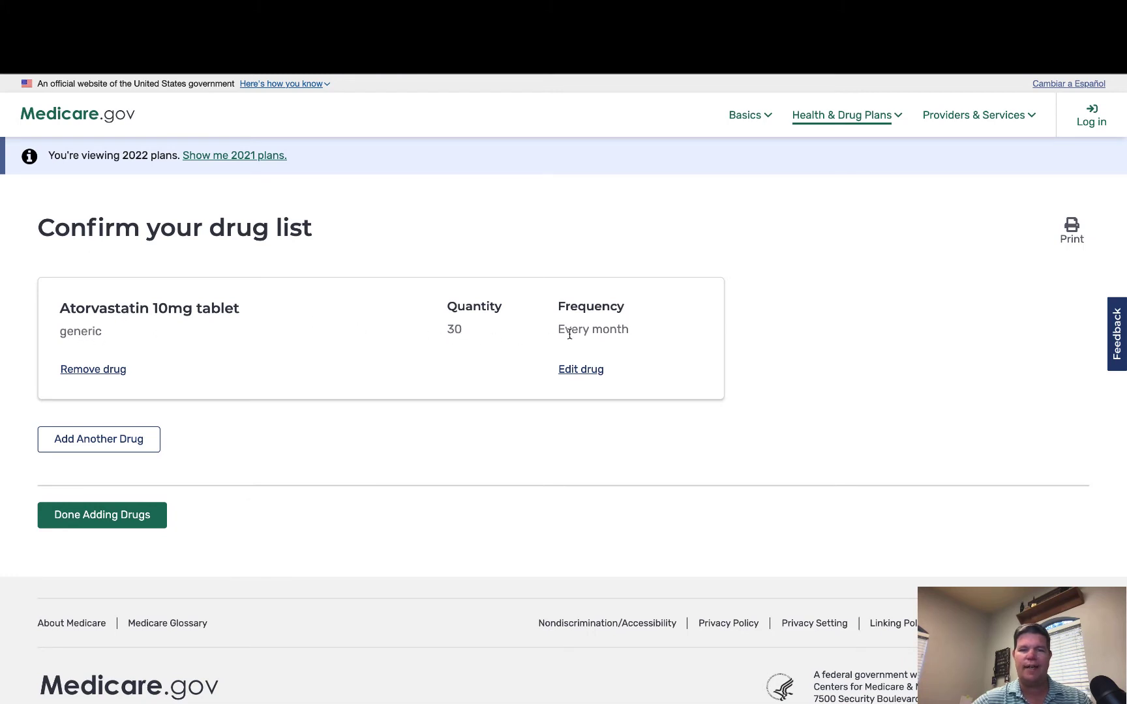
Step: Add lisinopril to the drug list as another prescription with the 5mg tablet dosage
left_click(92, 443)
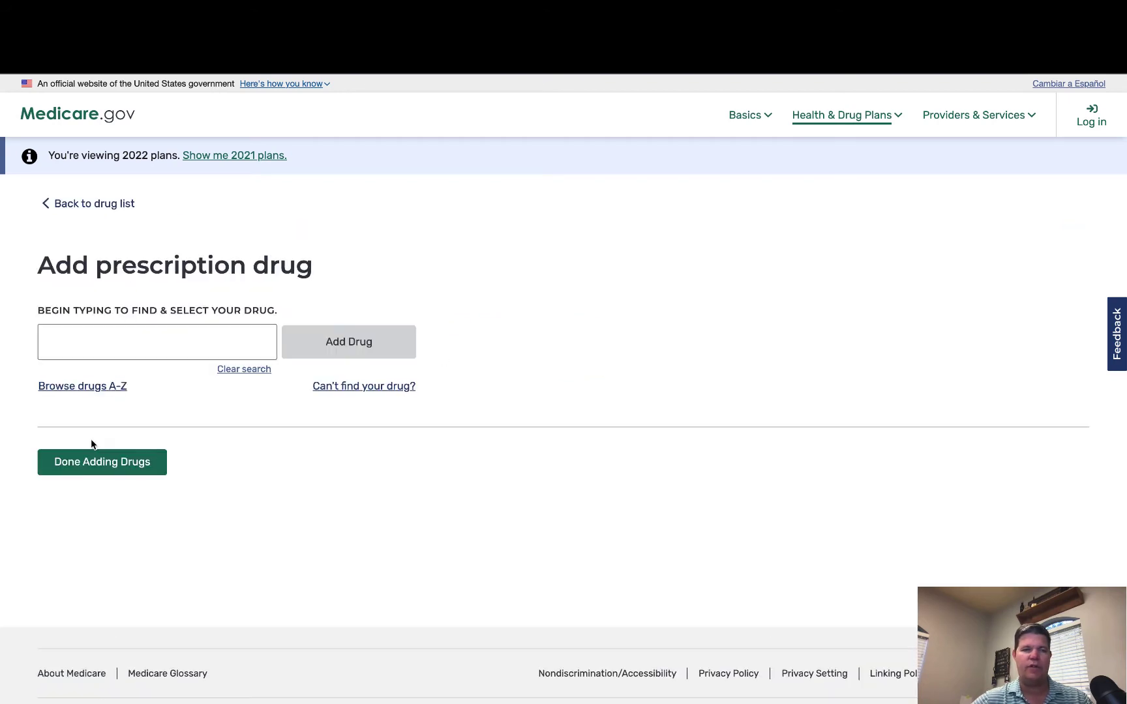
left_click(150, 346)
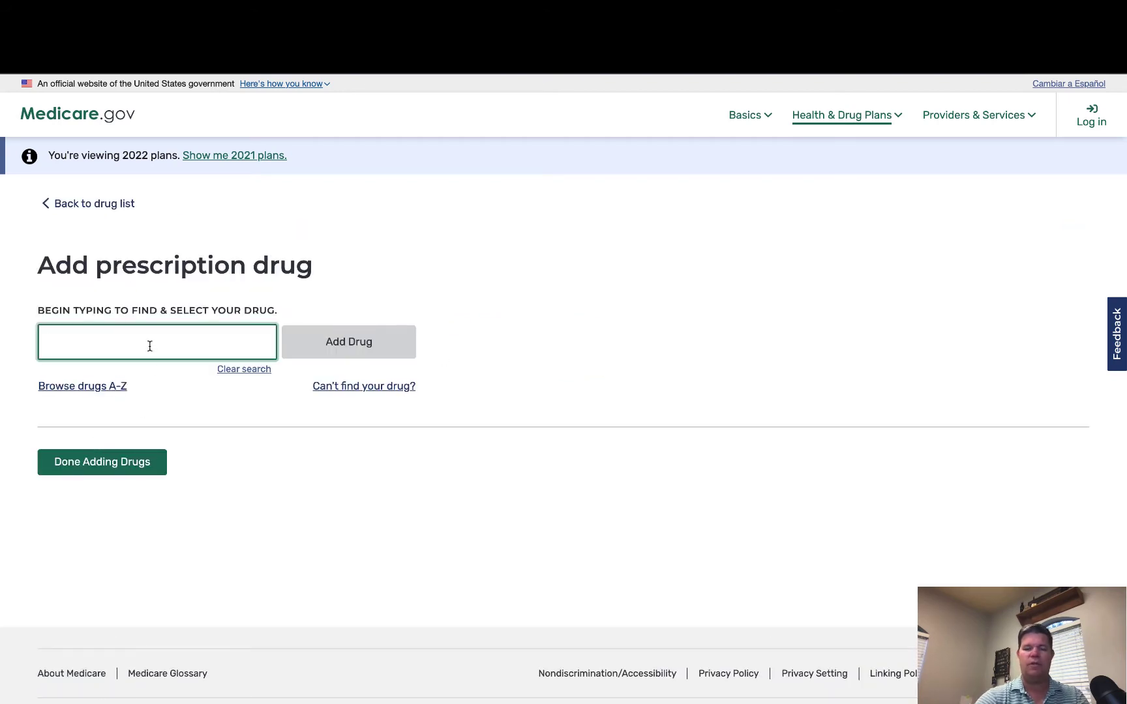
type("lis")
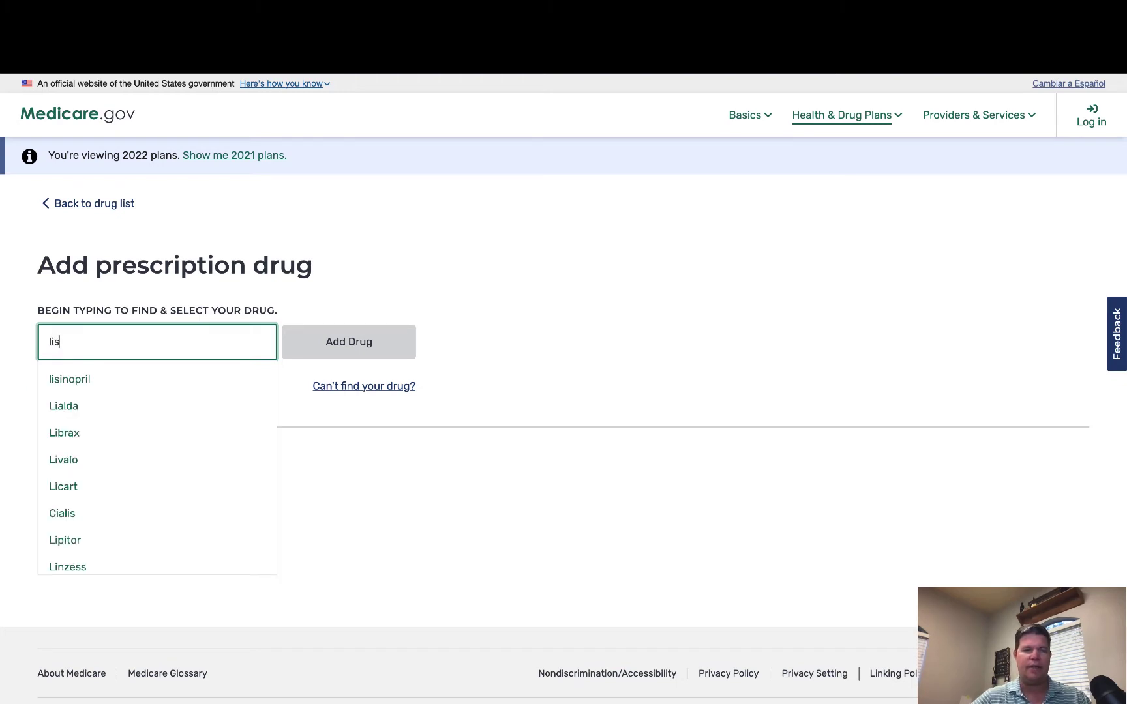
left_click(74, 385)
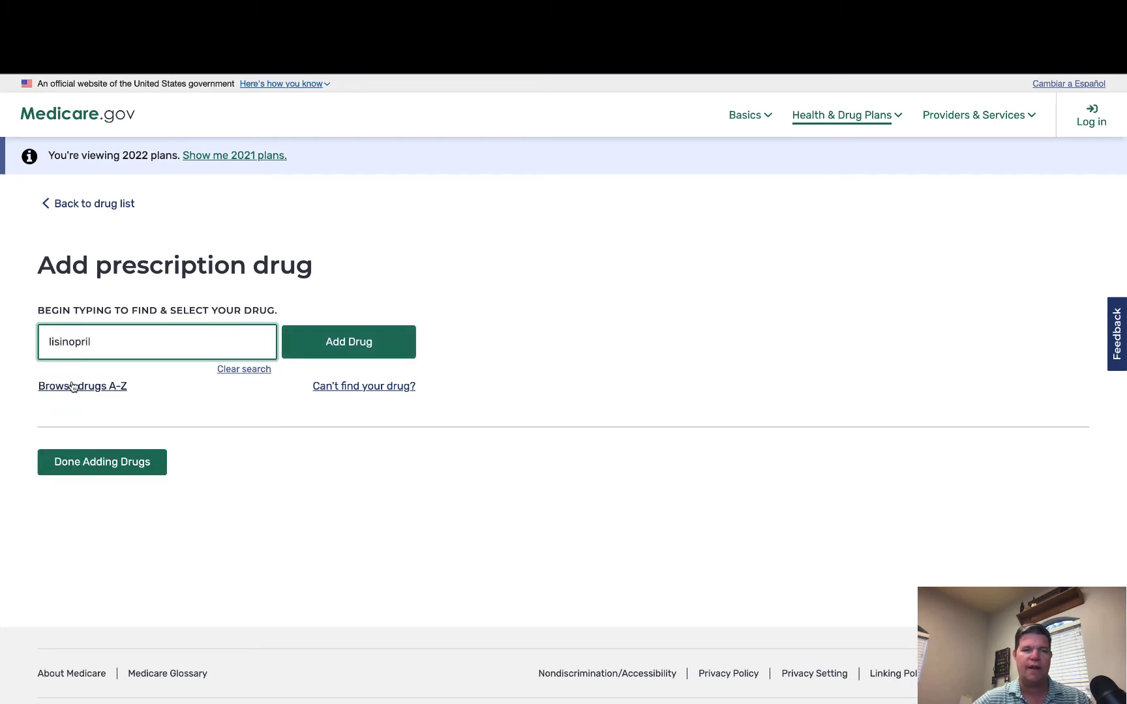
left_click(312, 343)
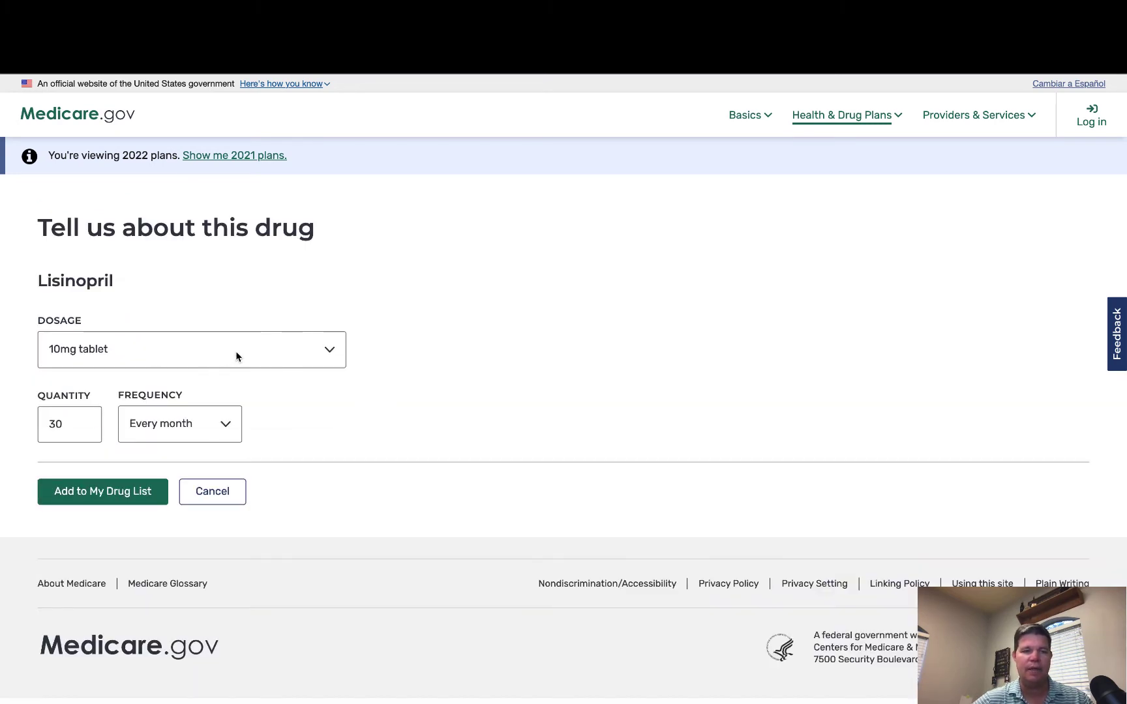
left_click(236, 353)
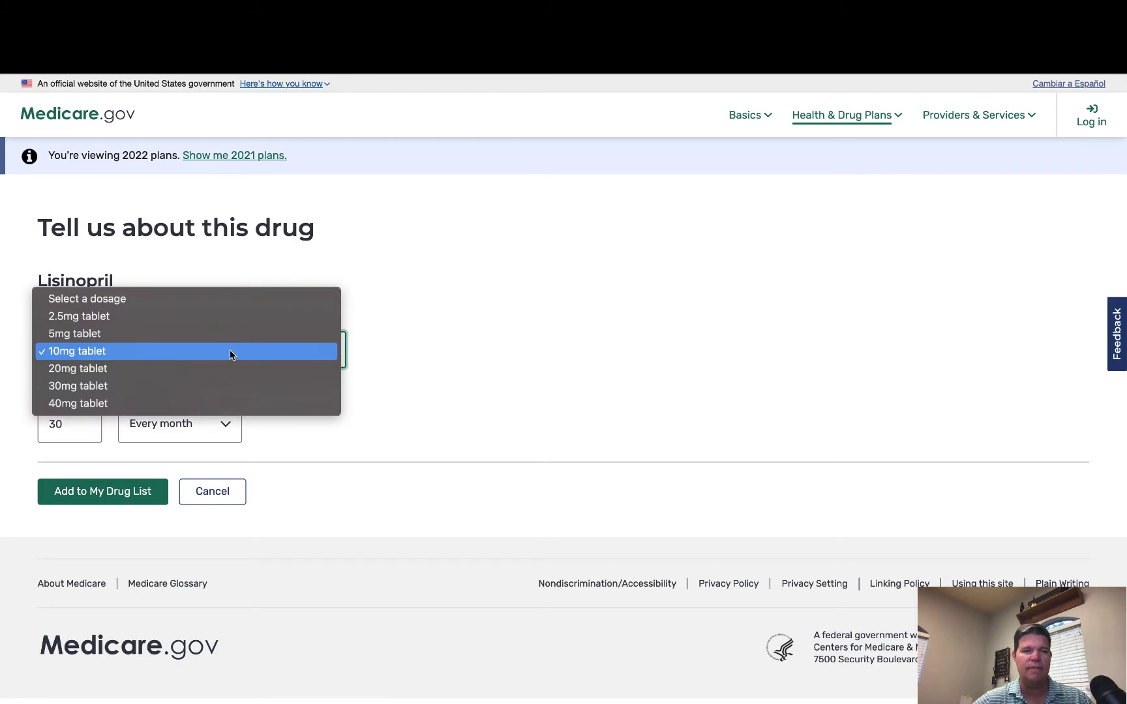
left_click(83, 340)
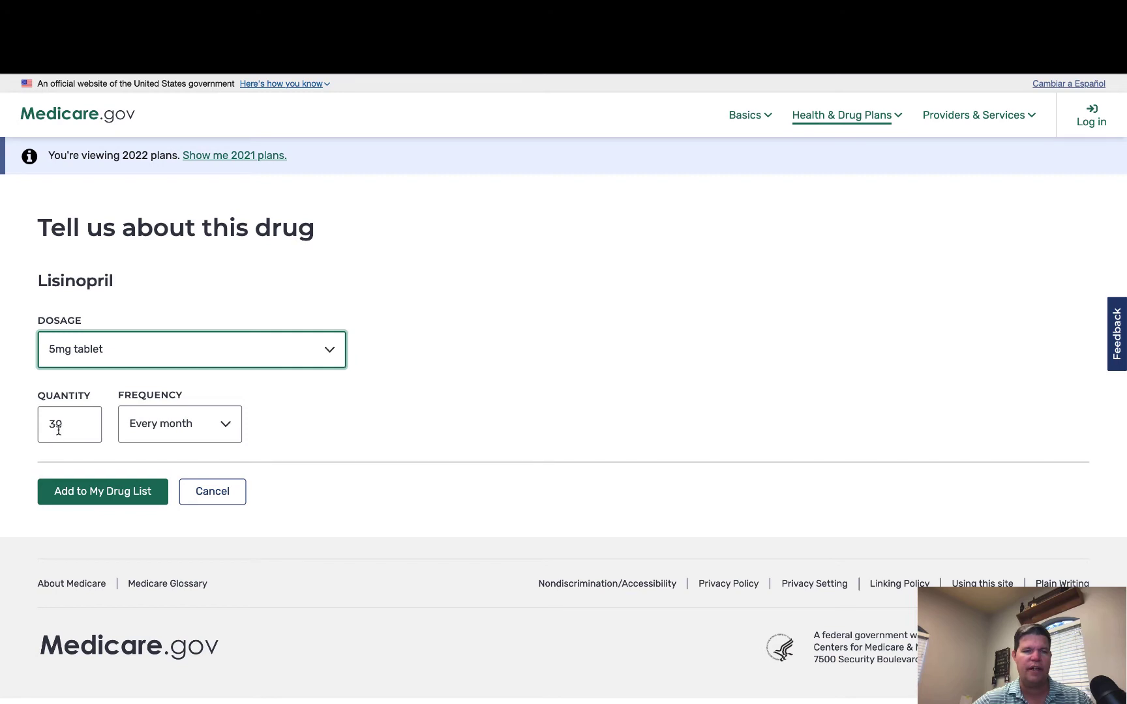
left_click(113, 496)
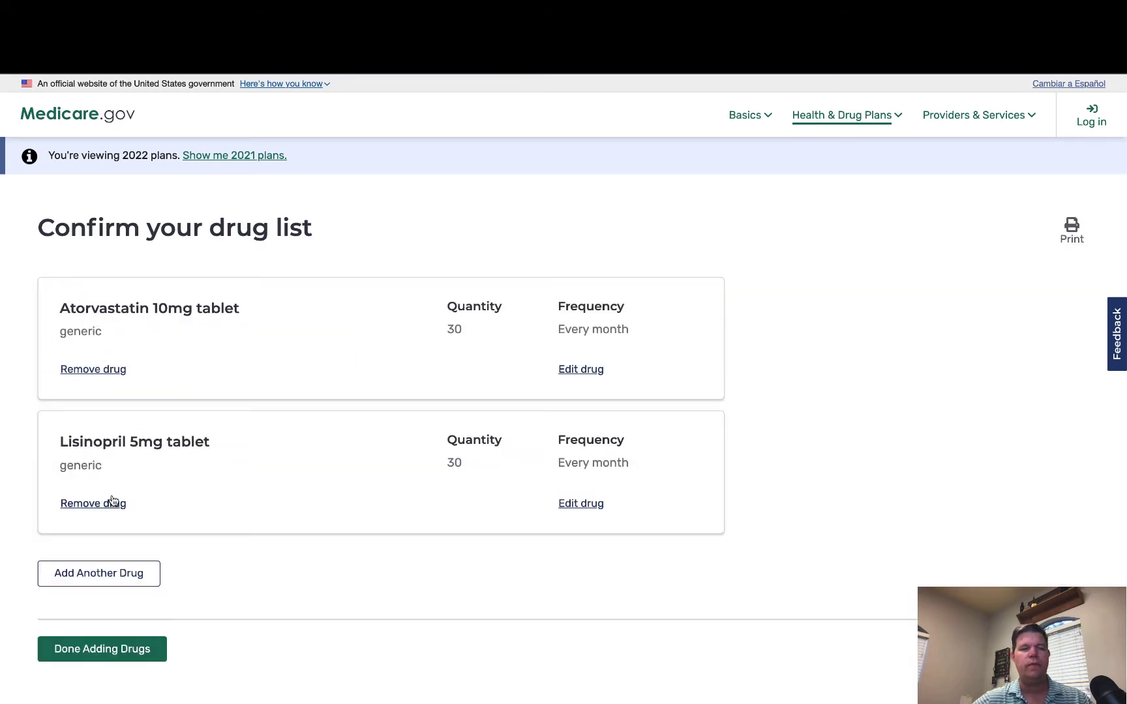
Step: Add omeprazole to the drug list as another prescription with the 20mg capsule delayed release dosage
left_click(96, 574)
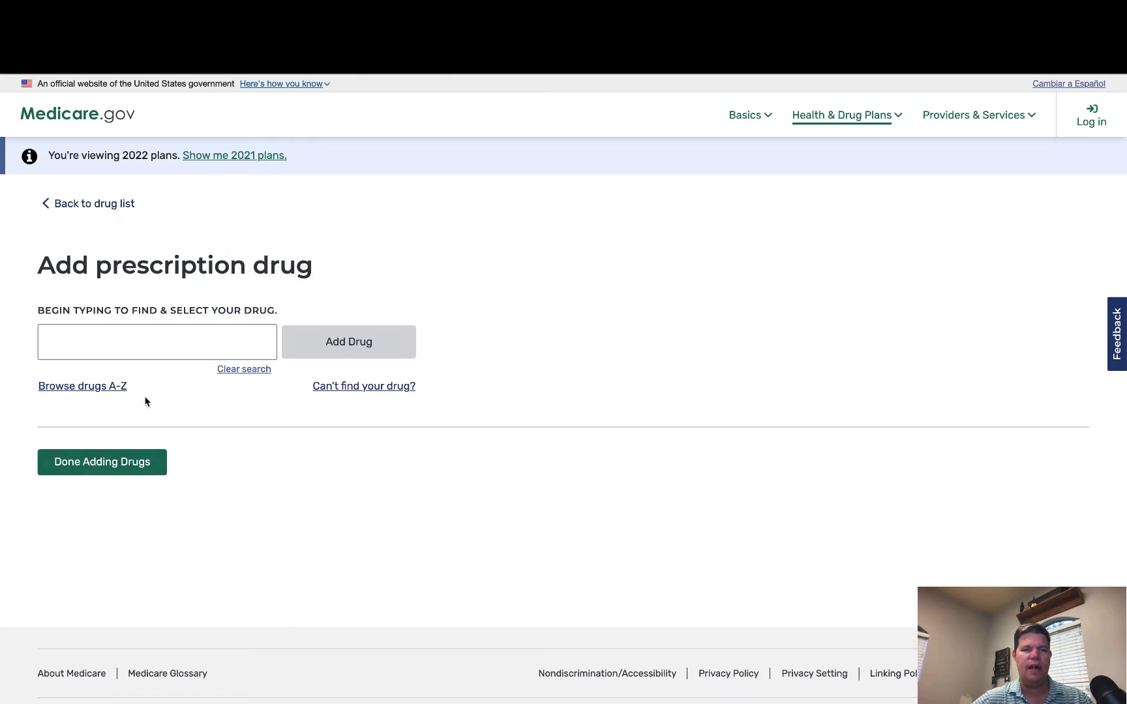
left_click(142, 346)
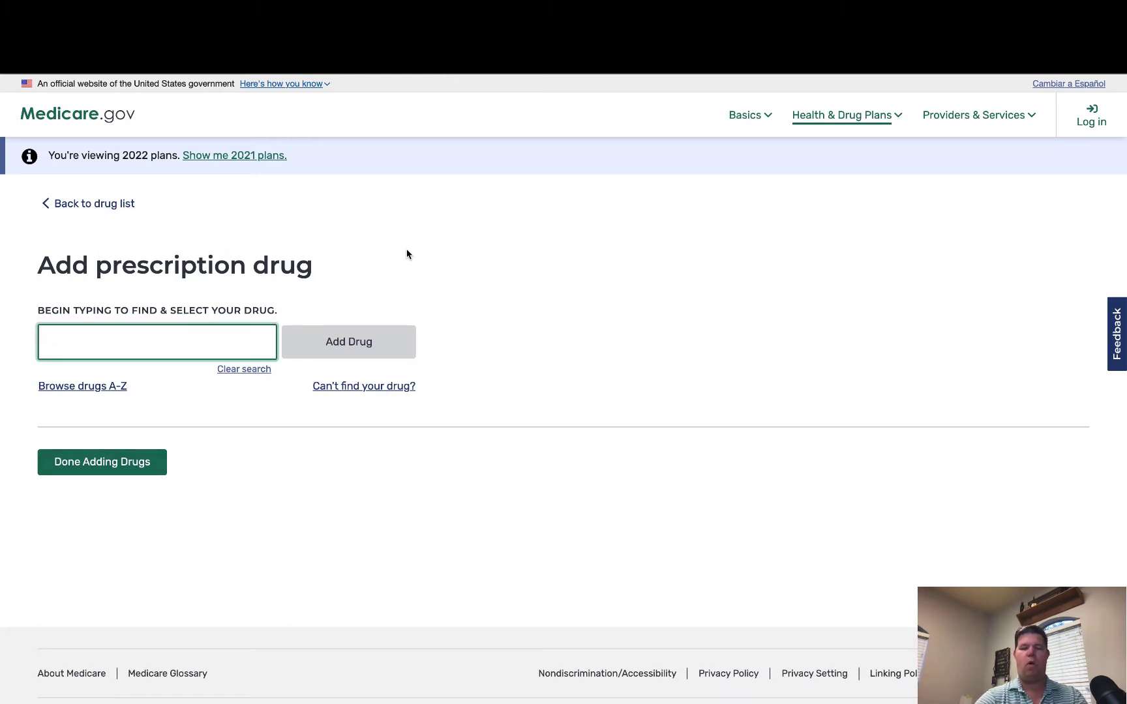
type("o")
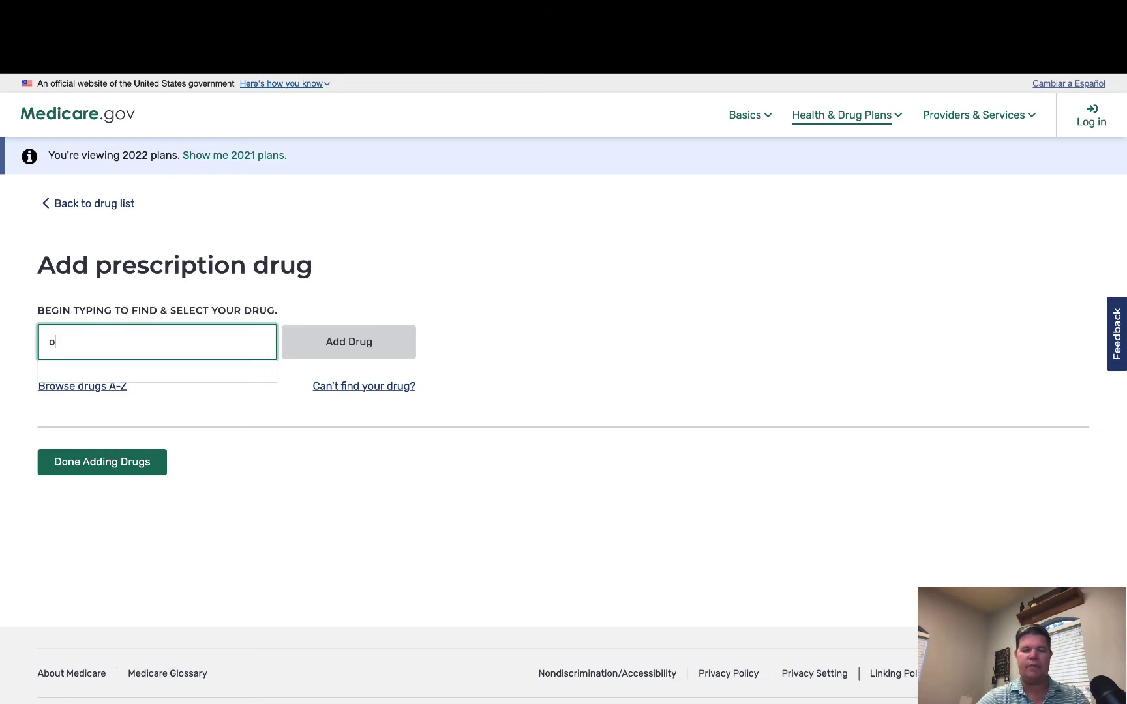
type("me")
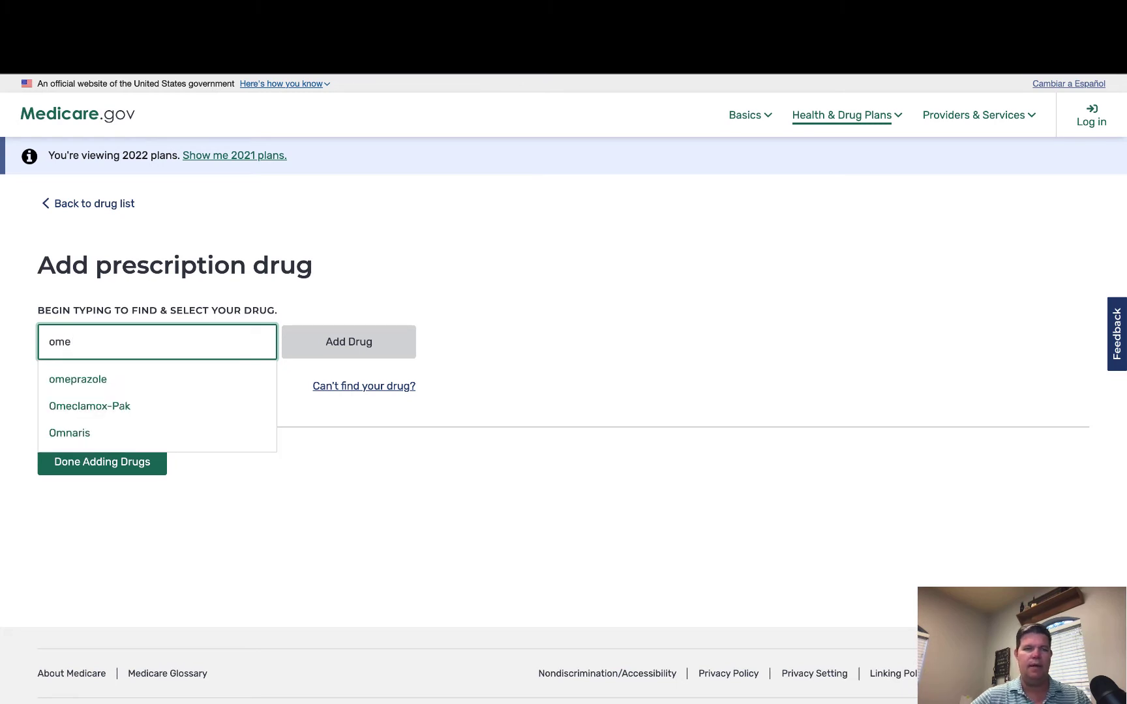
left_click(75, 388)
left_click(325, 339)
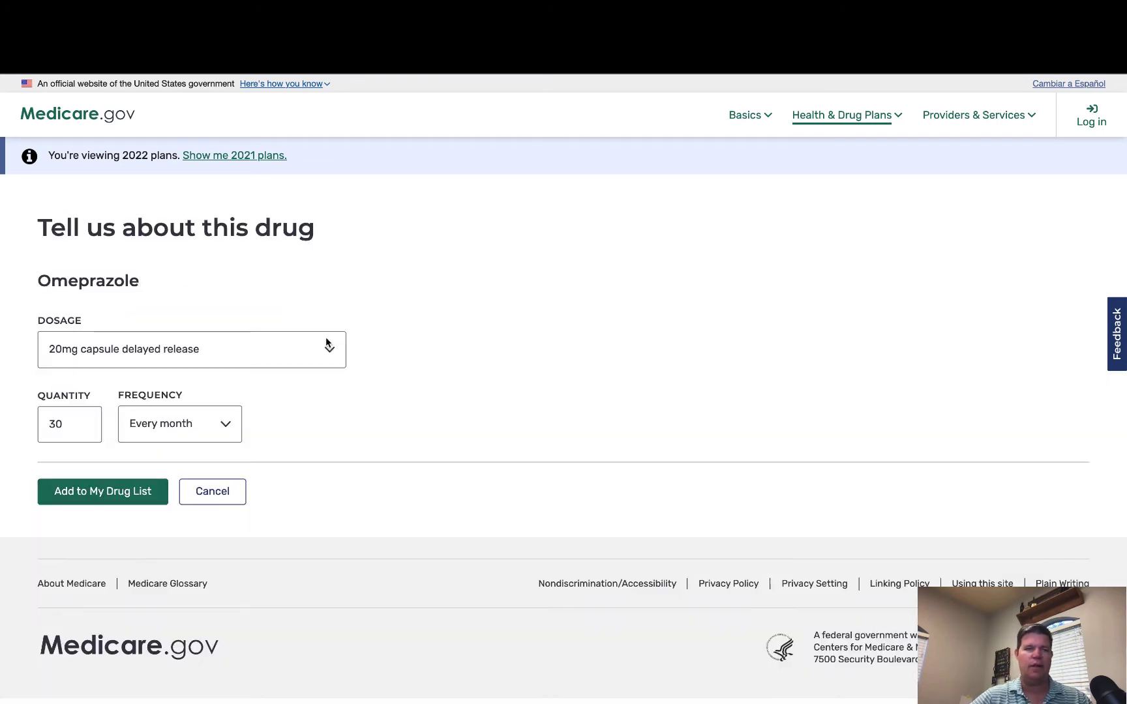
left_click(156, 353)
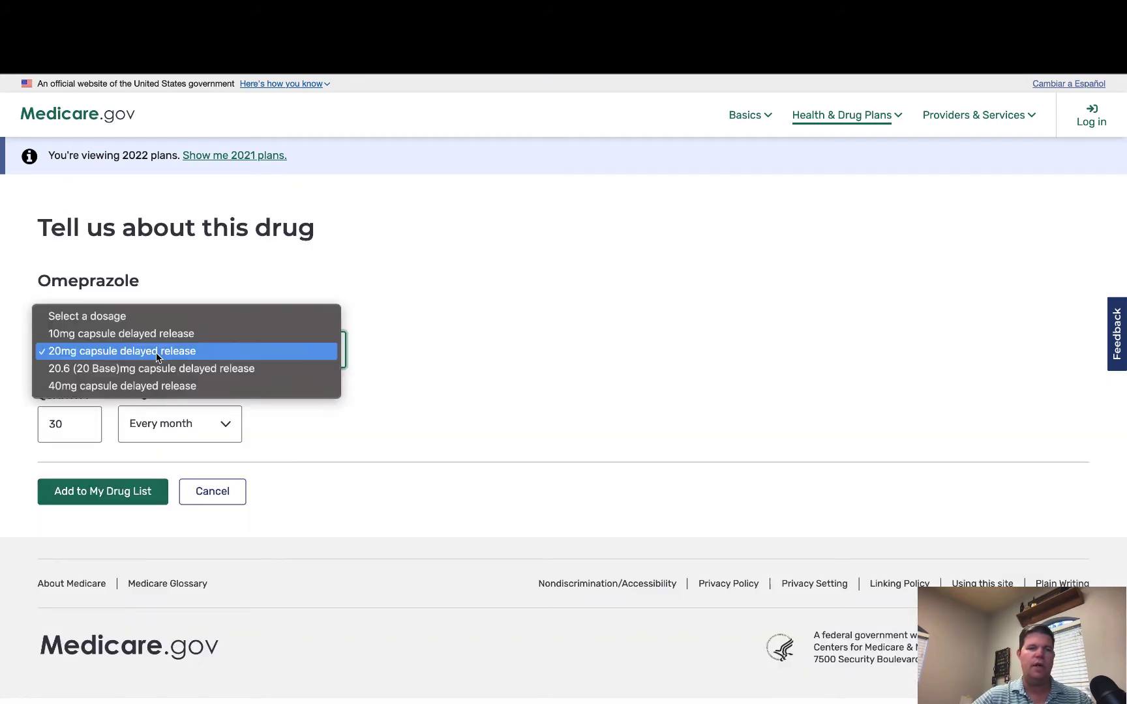
left_click(156, 352)
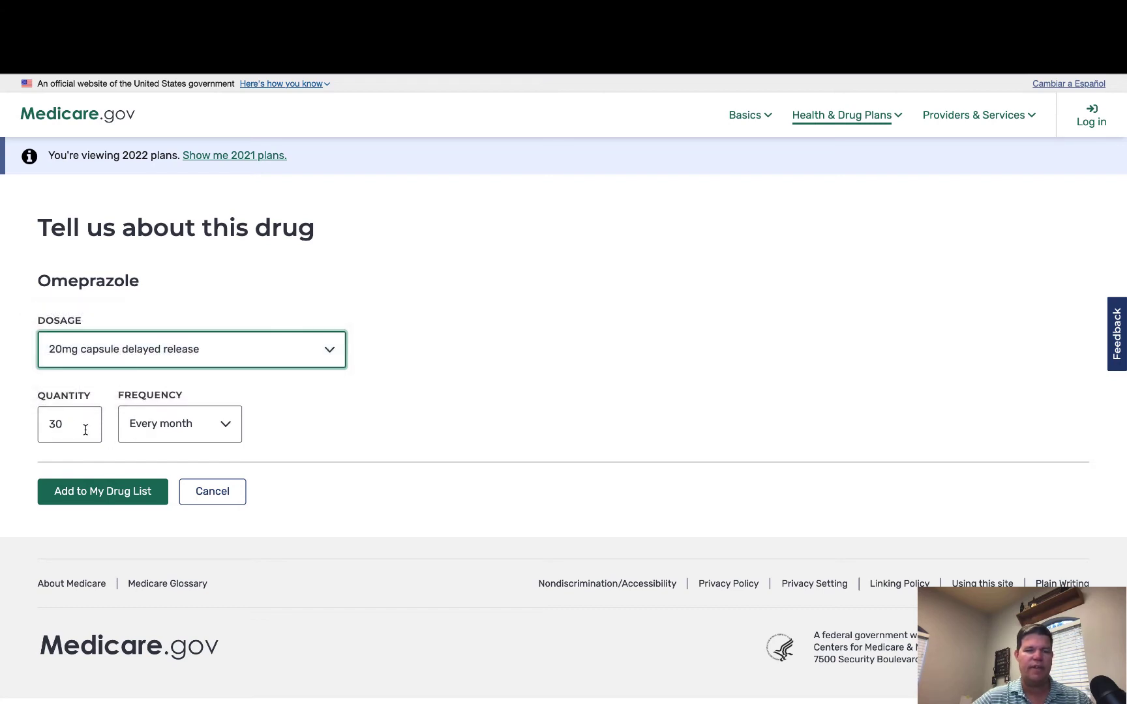
left_click(109, 484)
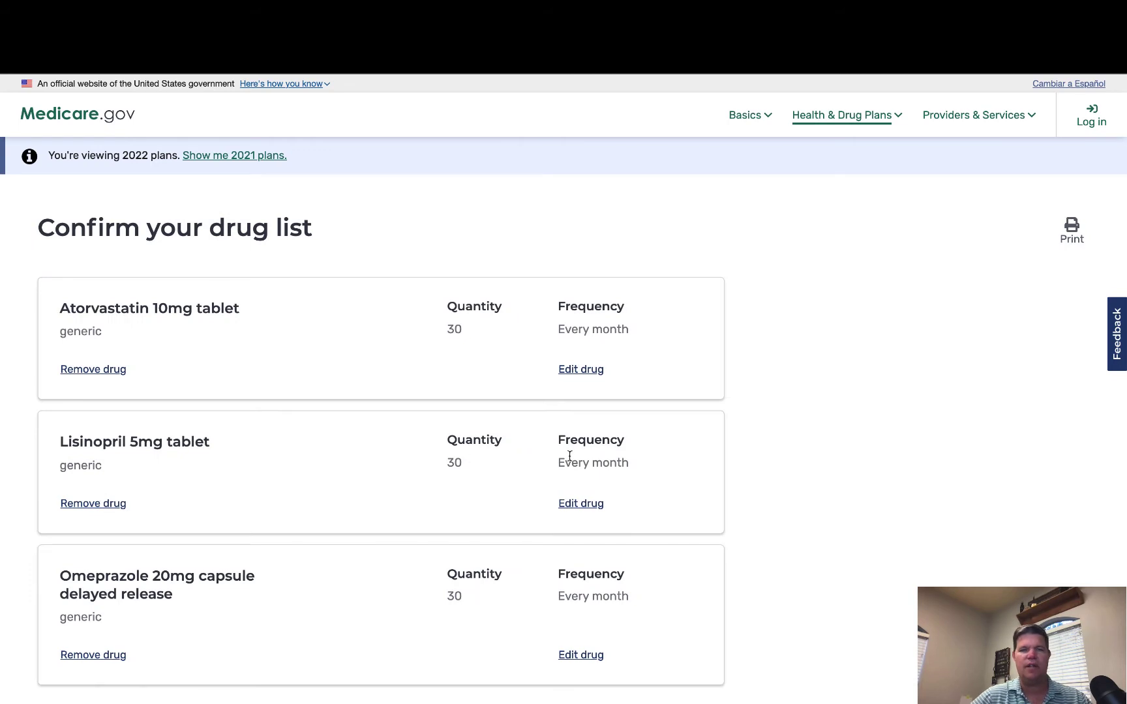
Step: Review the three prescriptions in the drug list and finish adding drugs to proceed to pharmacy selection
scroll(758, 414, "down", 3)
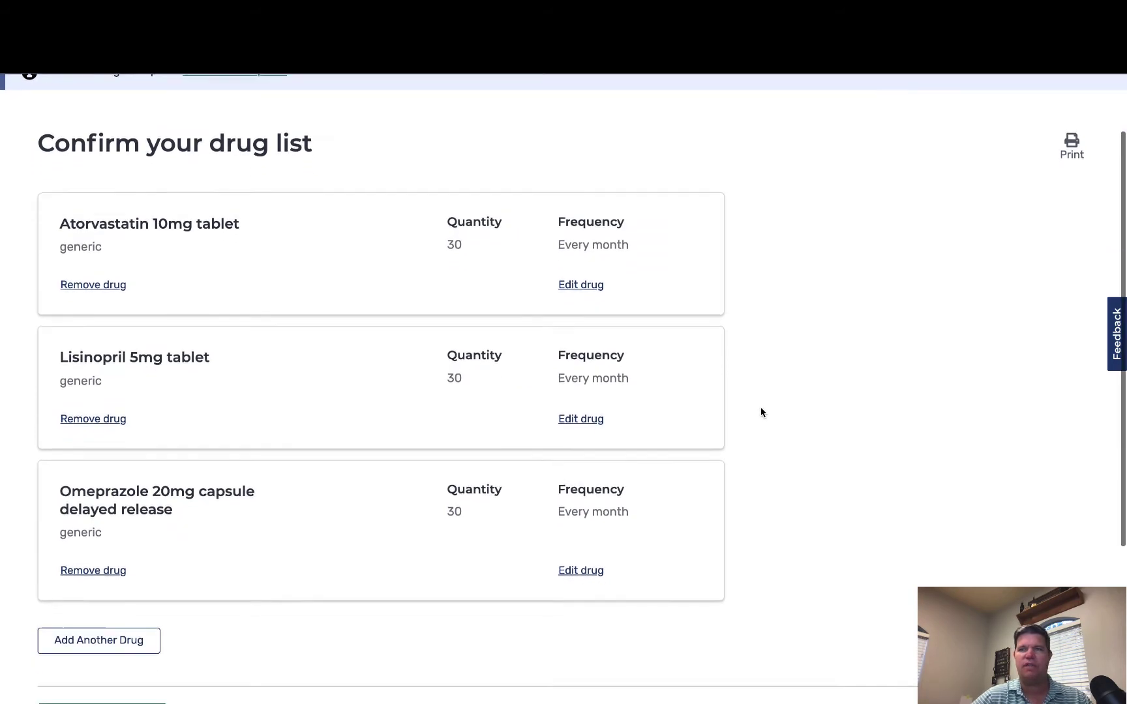
scroll(761, 412, "down", 2)
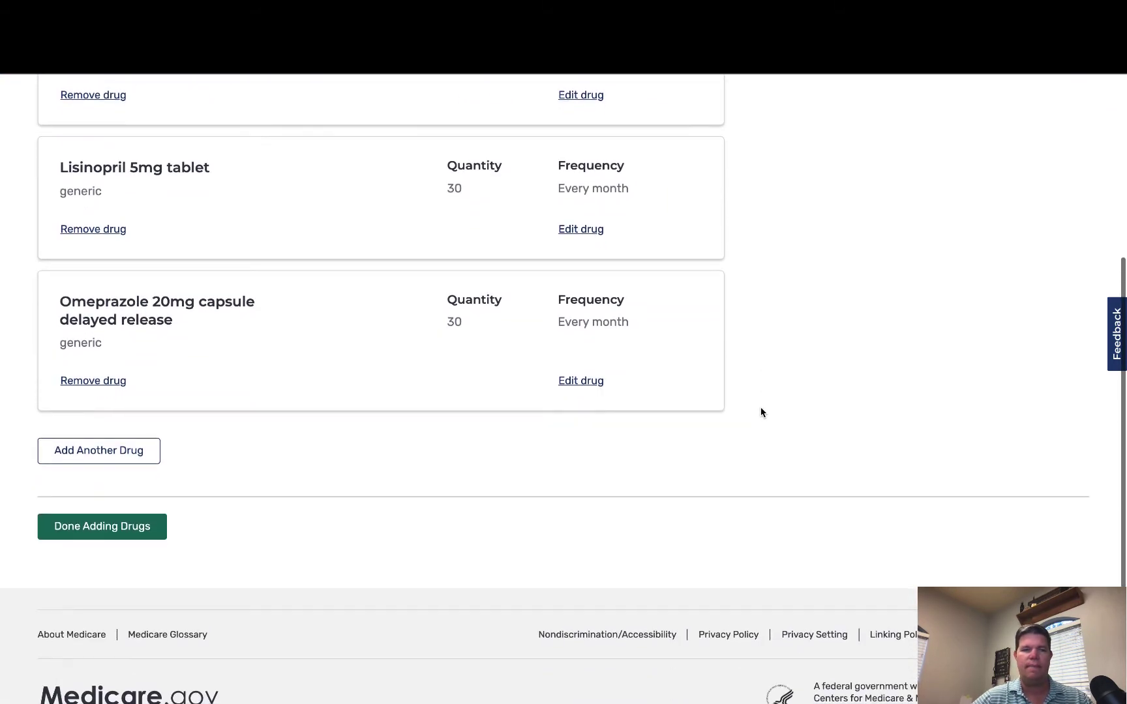
scroll(761, 413, "down", 1)
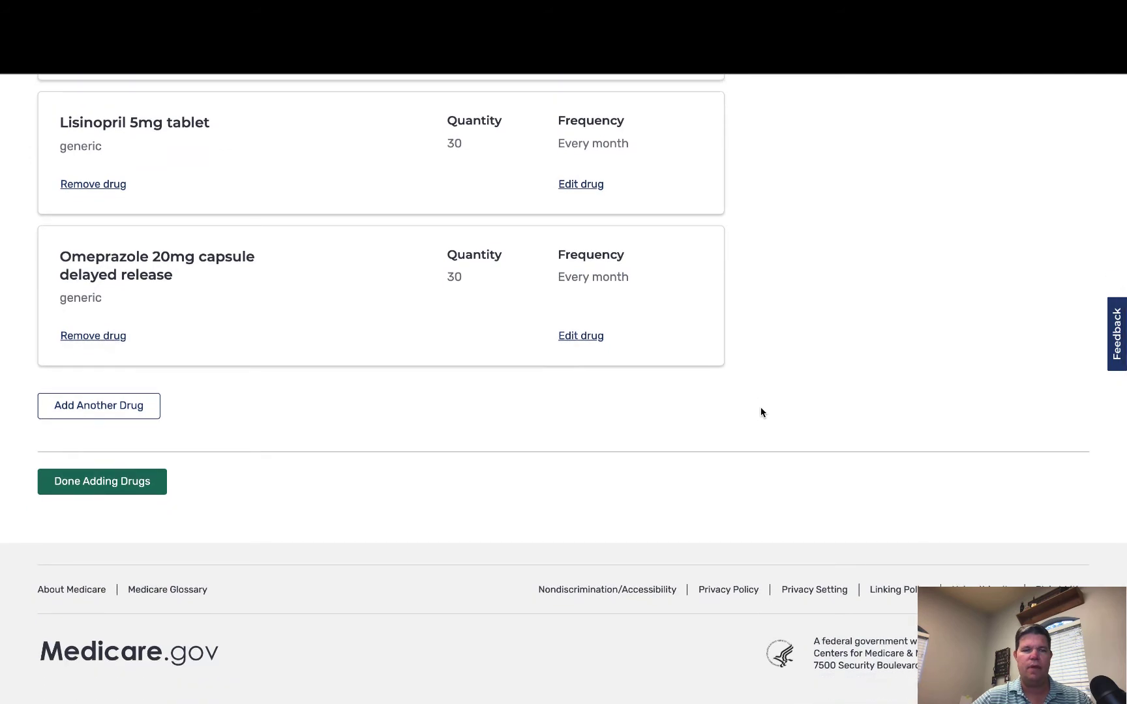
scroll(761, 411, "up", 3)
scroll(749, 421, "down", 1)
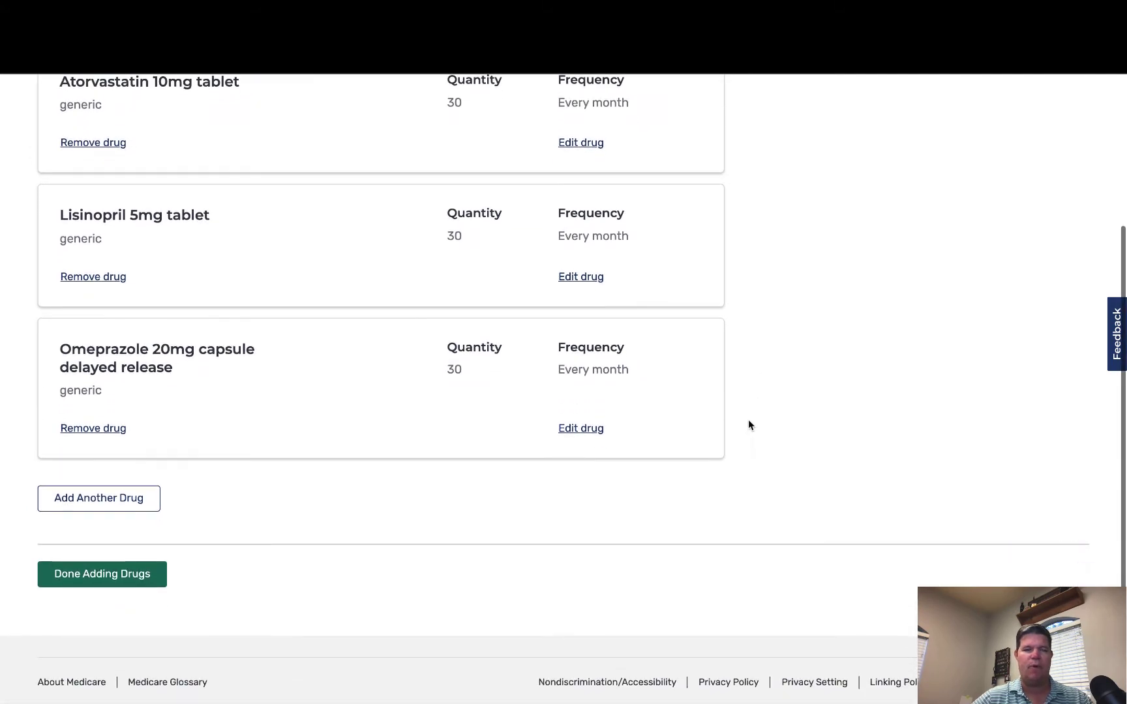
left_click(97, 580)
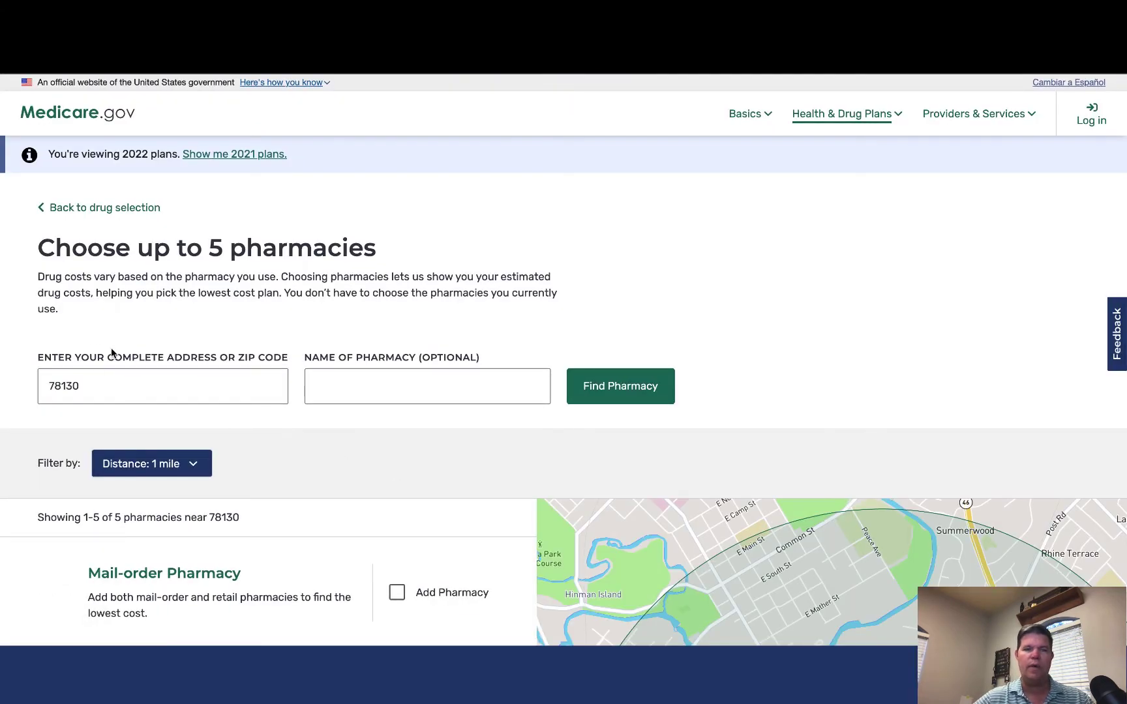
Step: Enter cvs as the pharmacy name and add CVS Pharmacy #07207 from the list of pharmacies near 78130
left_click(346, 380)
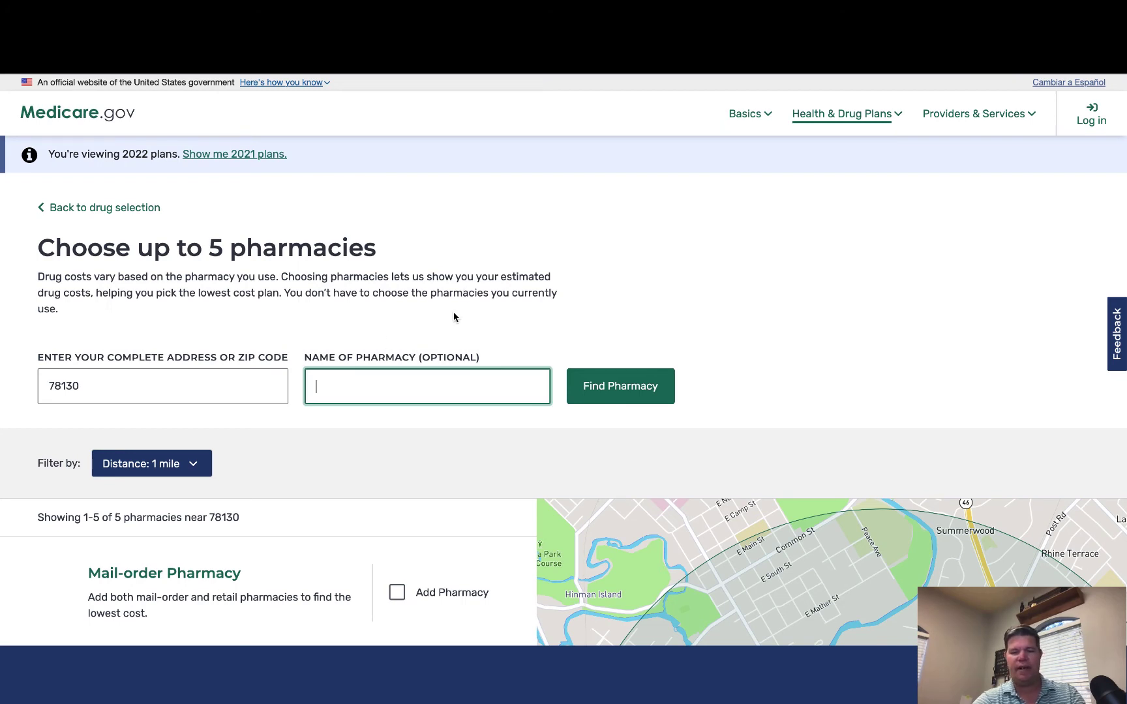
type("cvs")
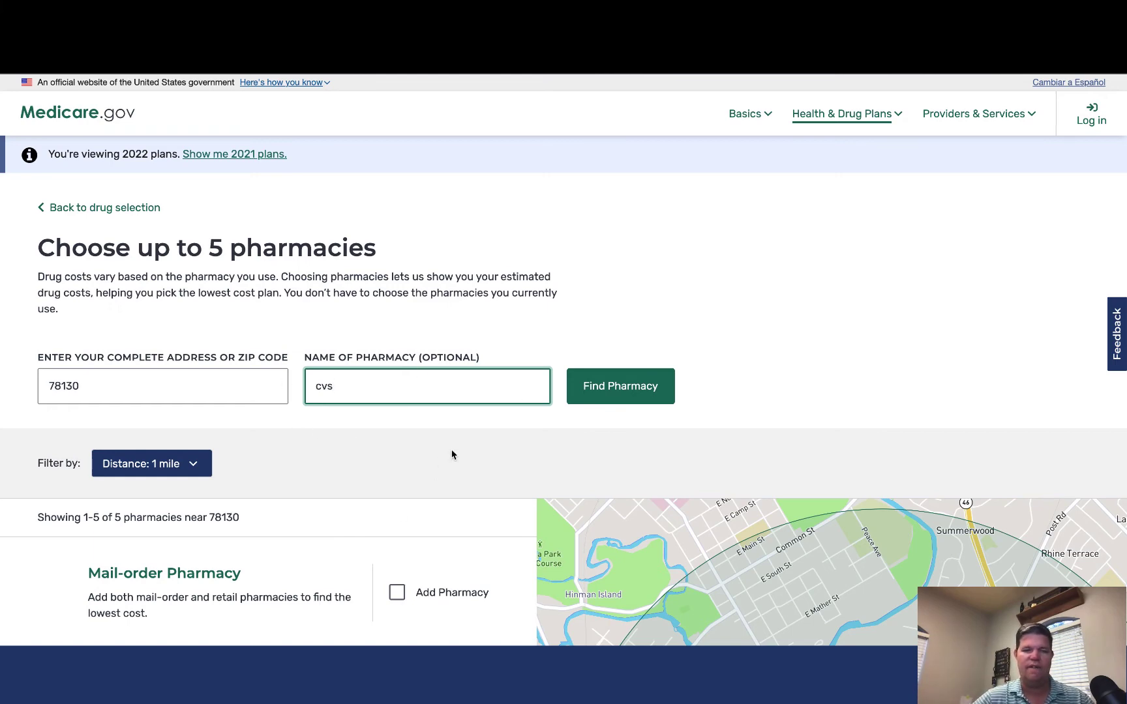
scroll(452, 454, "down", 4)
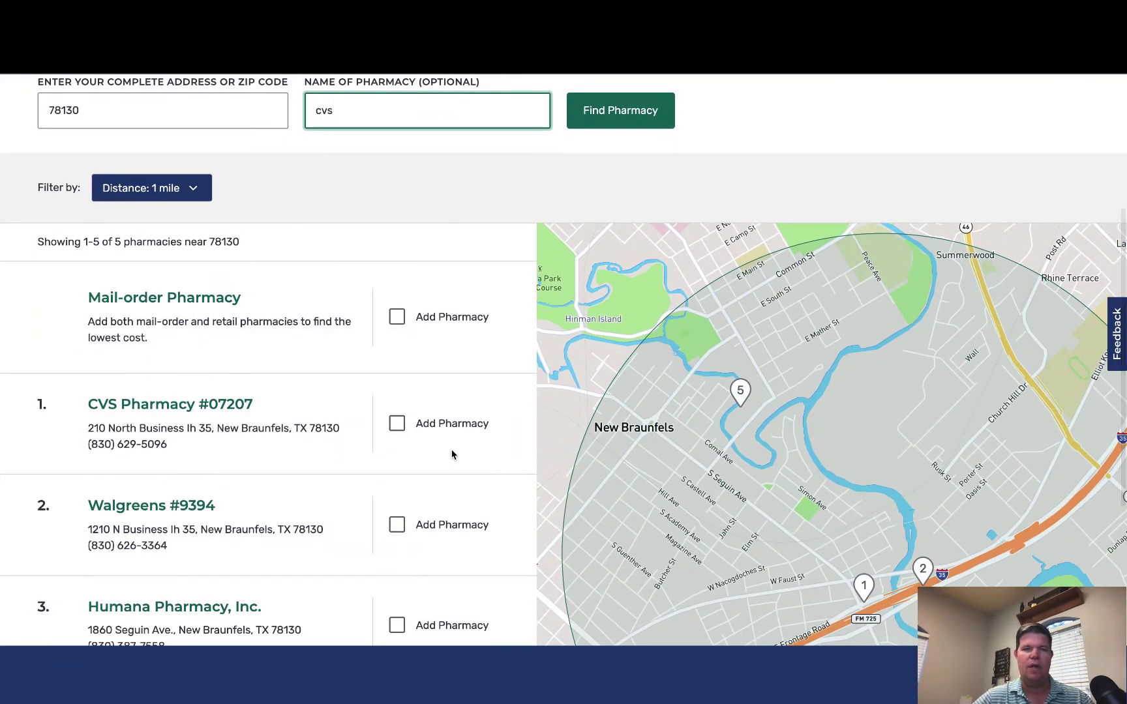
scroll(452, 454, "up", 1)
scroll(452, 455, "down", 1)
scroll(362, 435, "down", 1)
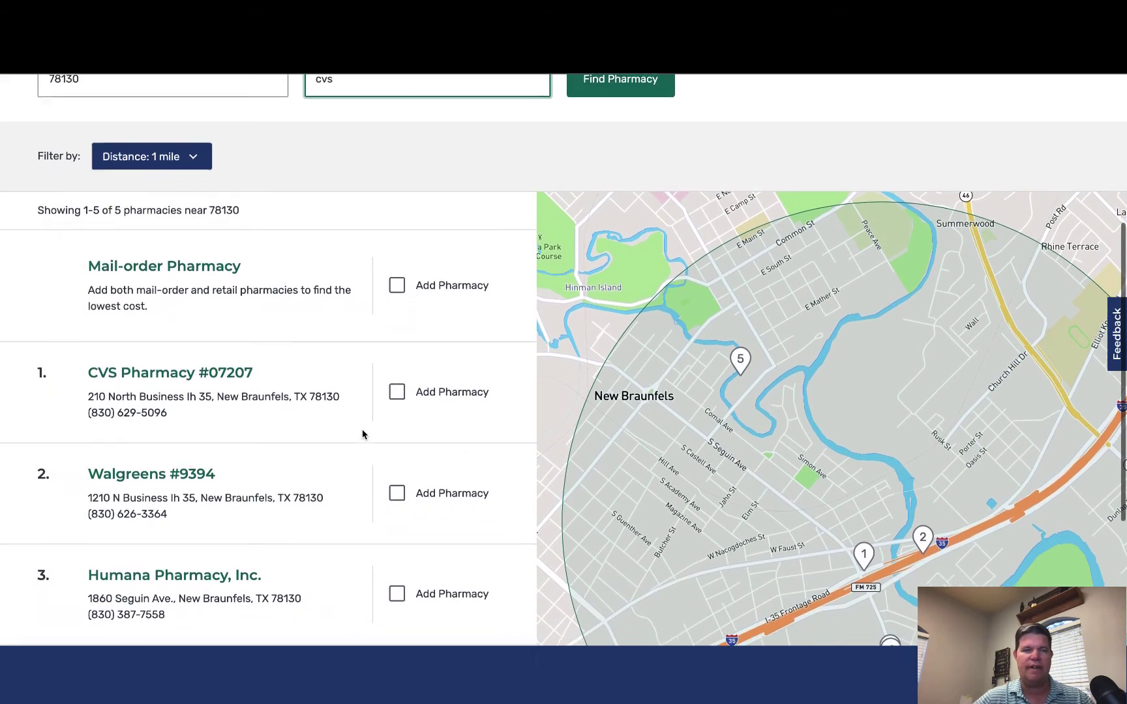
scroll(363, 434, "down", 2)
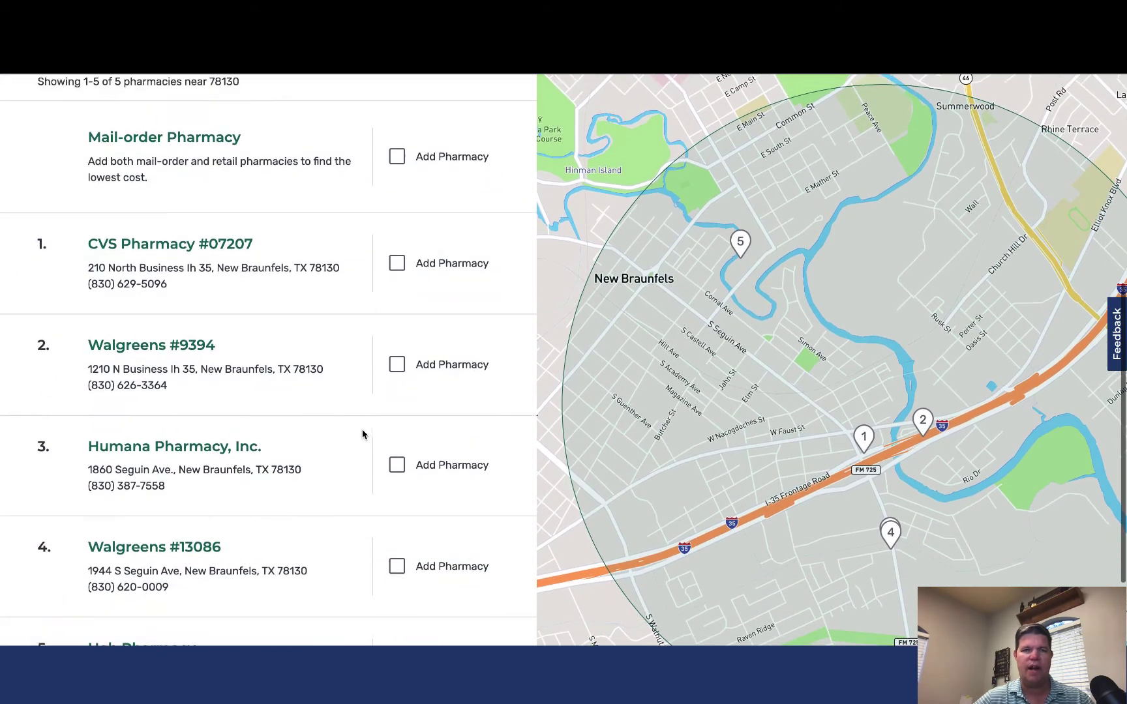
scroll(363, 433, "up", 1)
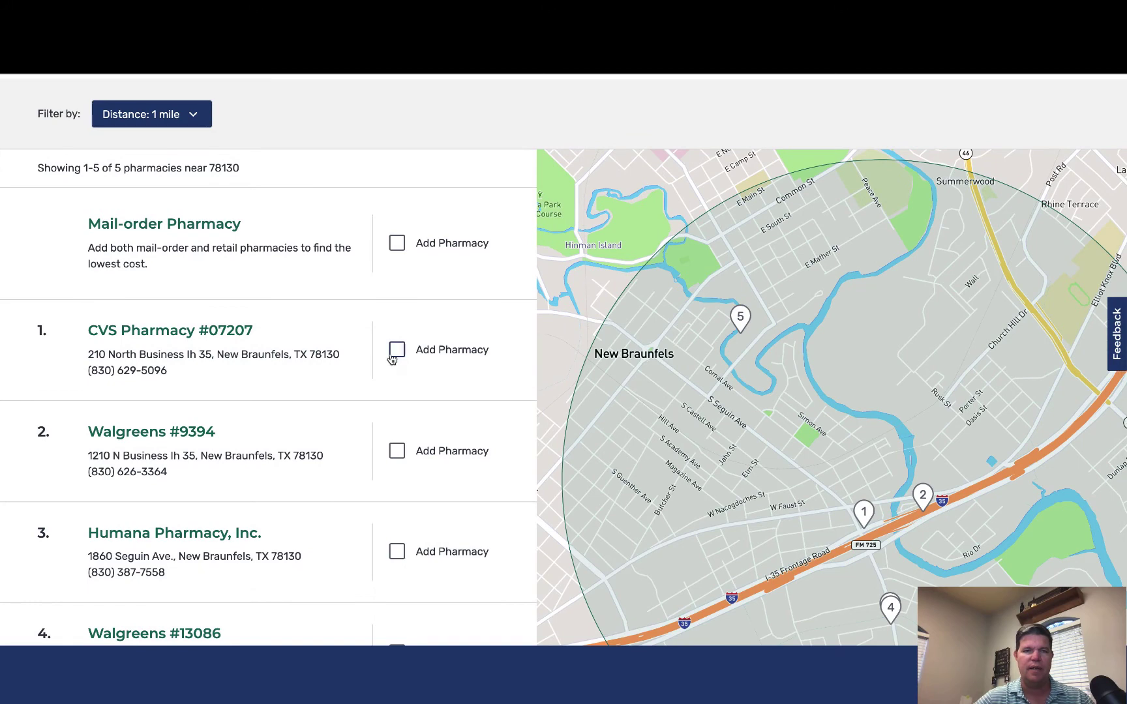
left_click(396, 350)
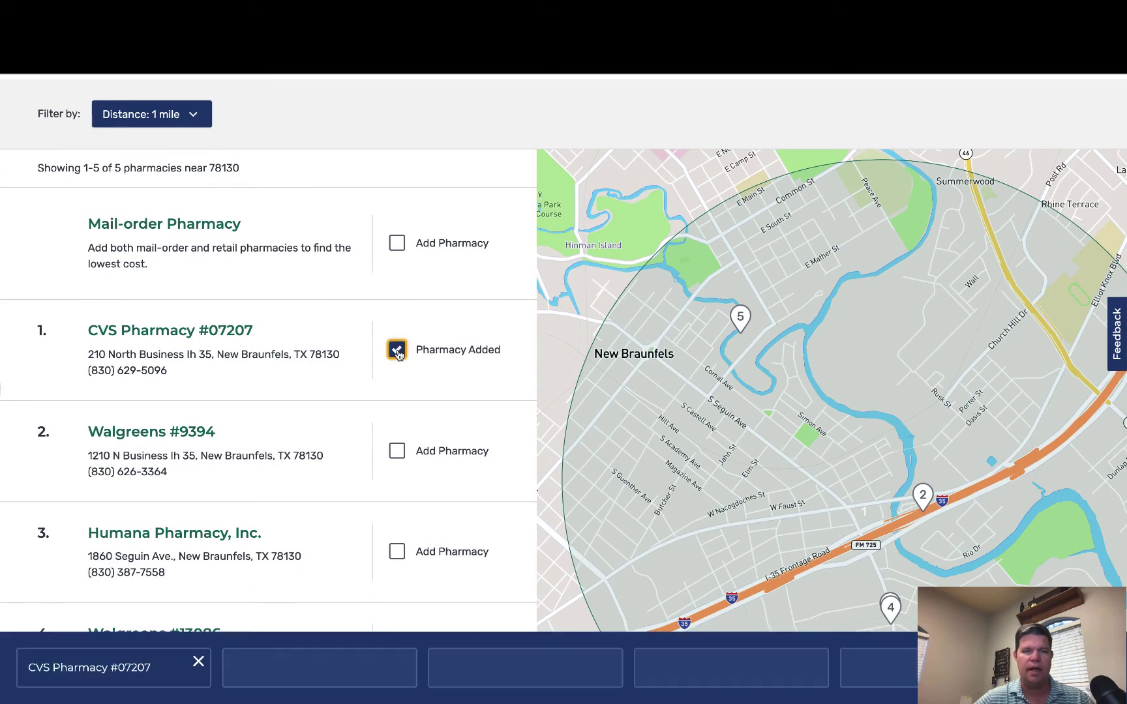
Step: Add Walgreens #9394, the Mail-order Pharmacy and Heb Pharmacy to the selected pharmacies
scroll(360, 356, "down", 1)
scroll(361, 357, "down", 1)
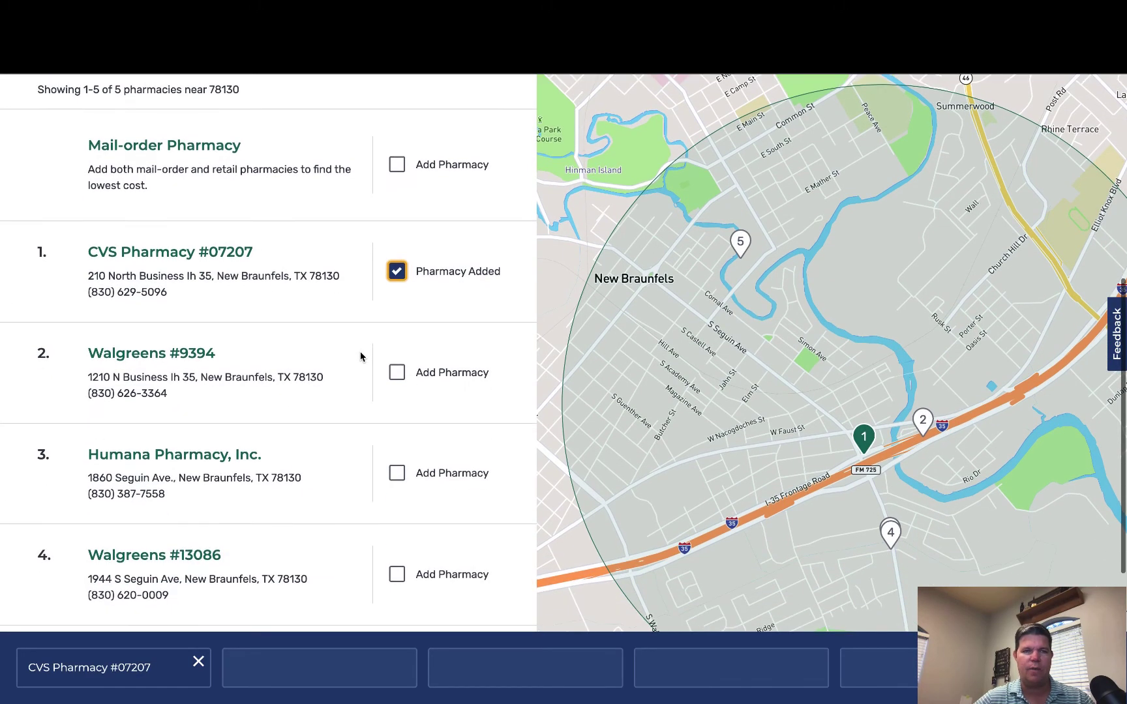
left_click(396, 379)
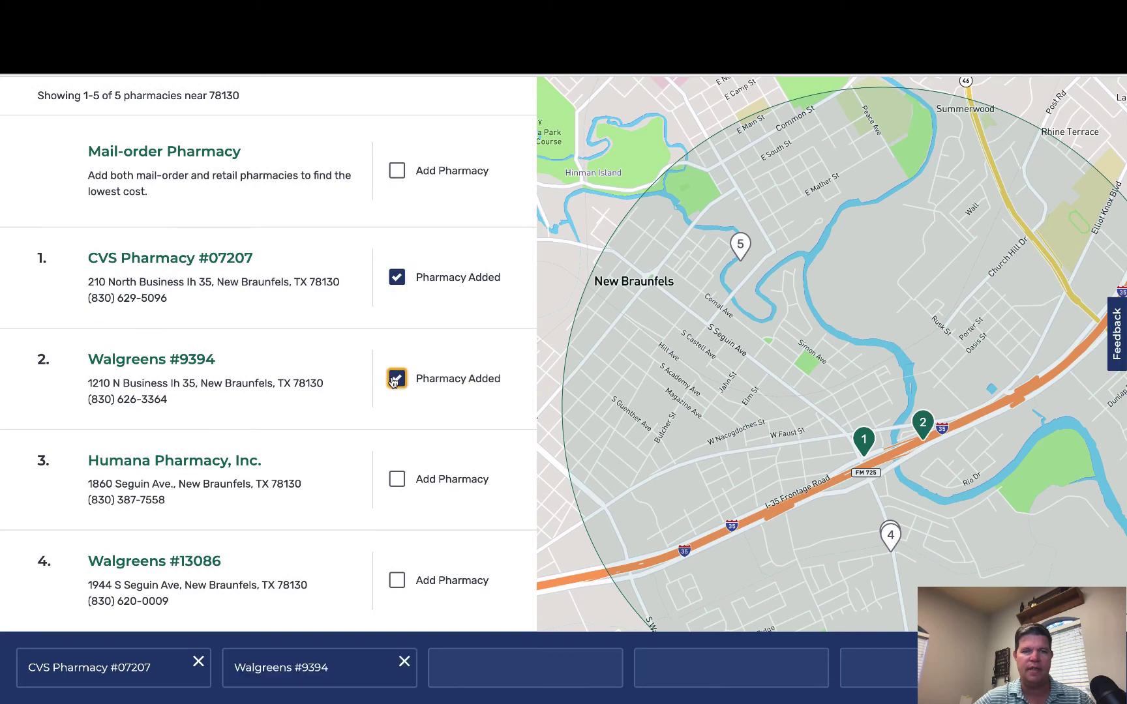
left_click(396, 171)
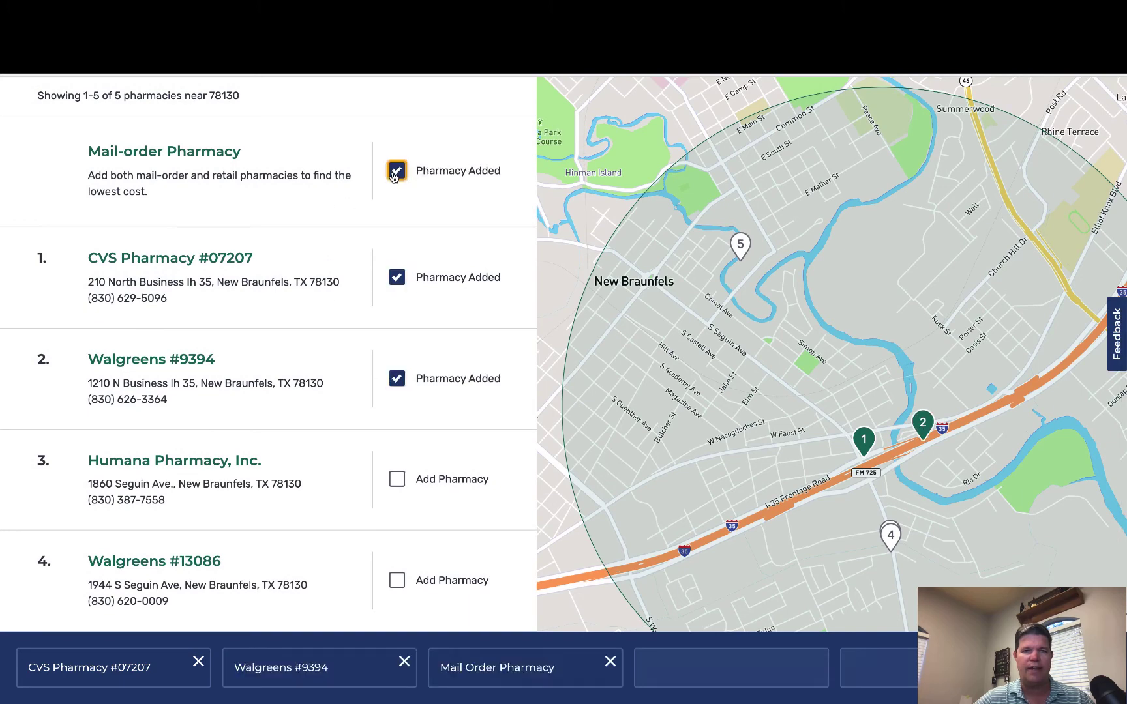
scroll(330, 213, "down", 2)
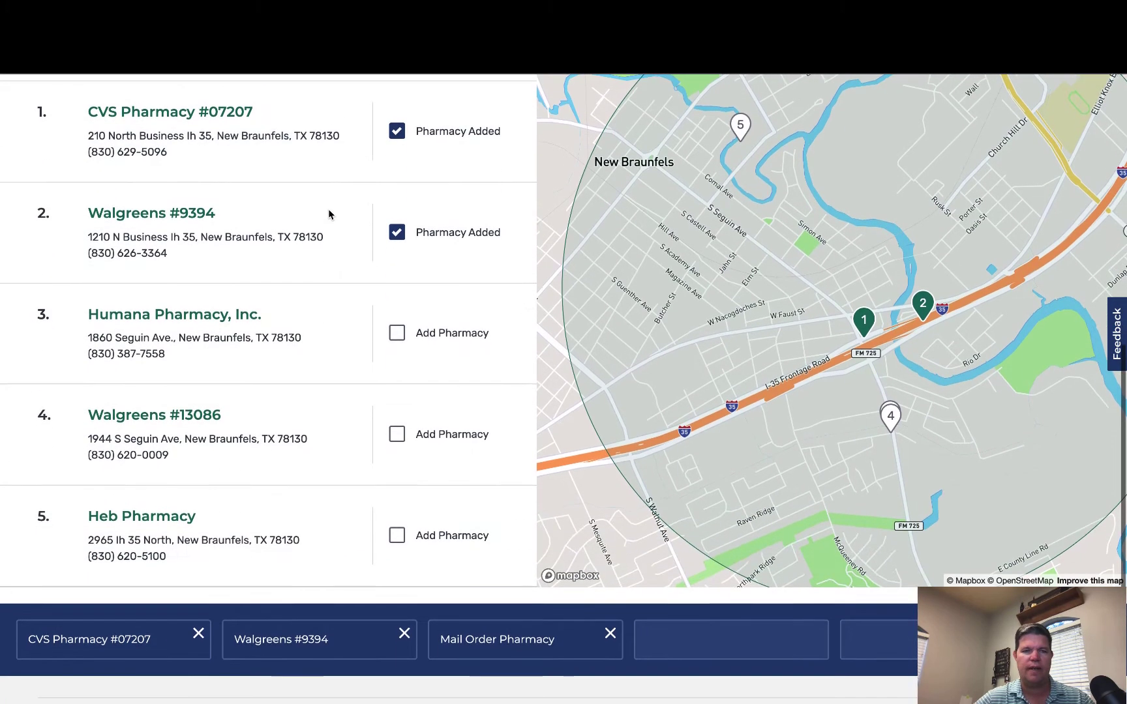
left_click(397, 534)
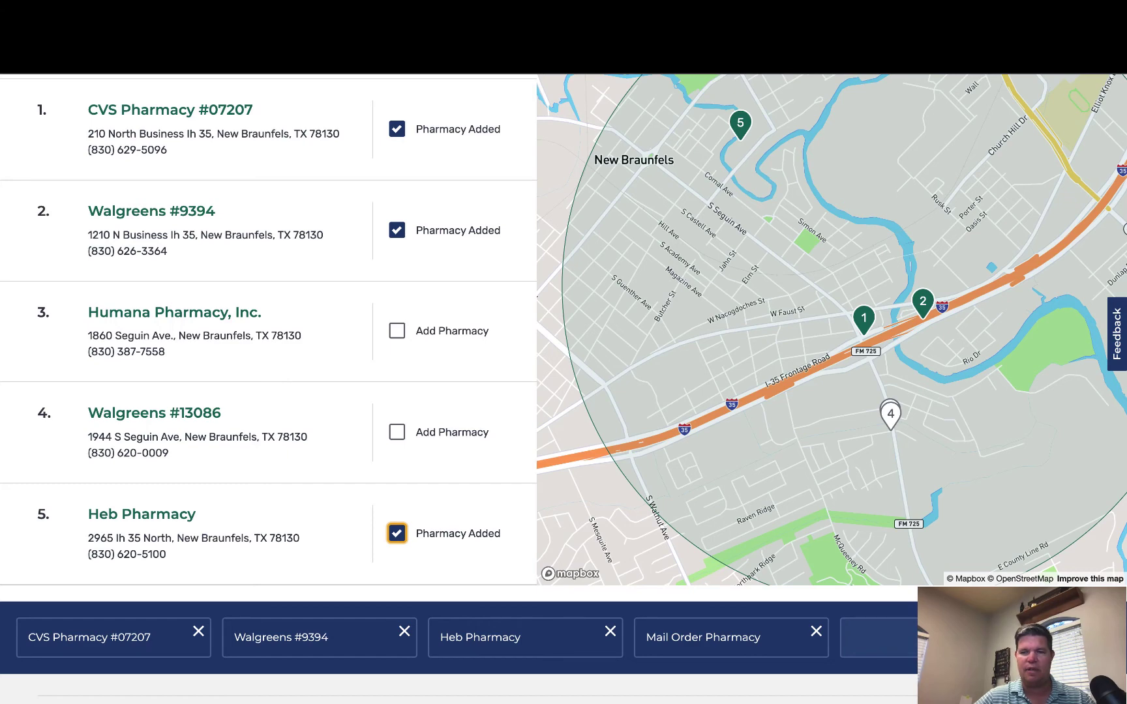
Step: Review the nearby pharmacies and add Humana Pharmacy, Inc. as the fifth selected pharmacy
scroll(466, 512, "up", 2)
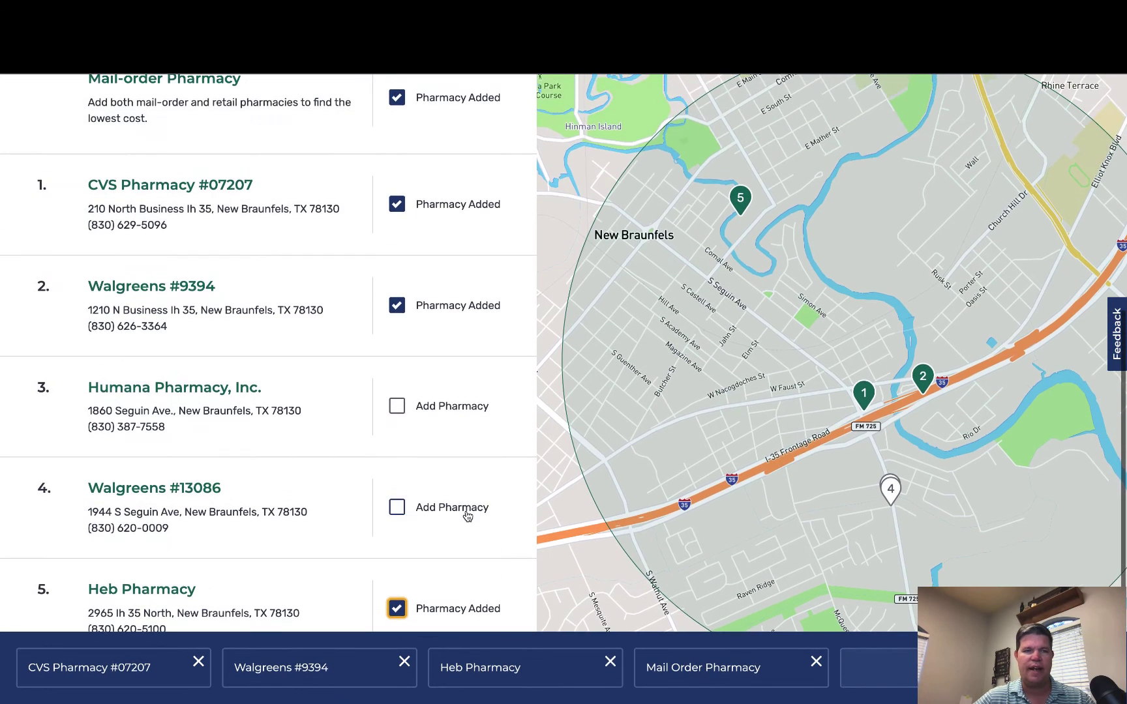
scroll(465, 515, "up", 2)
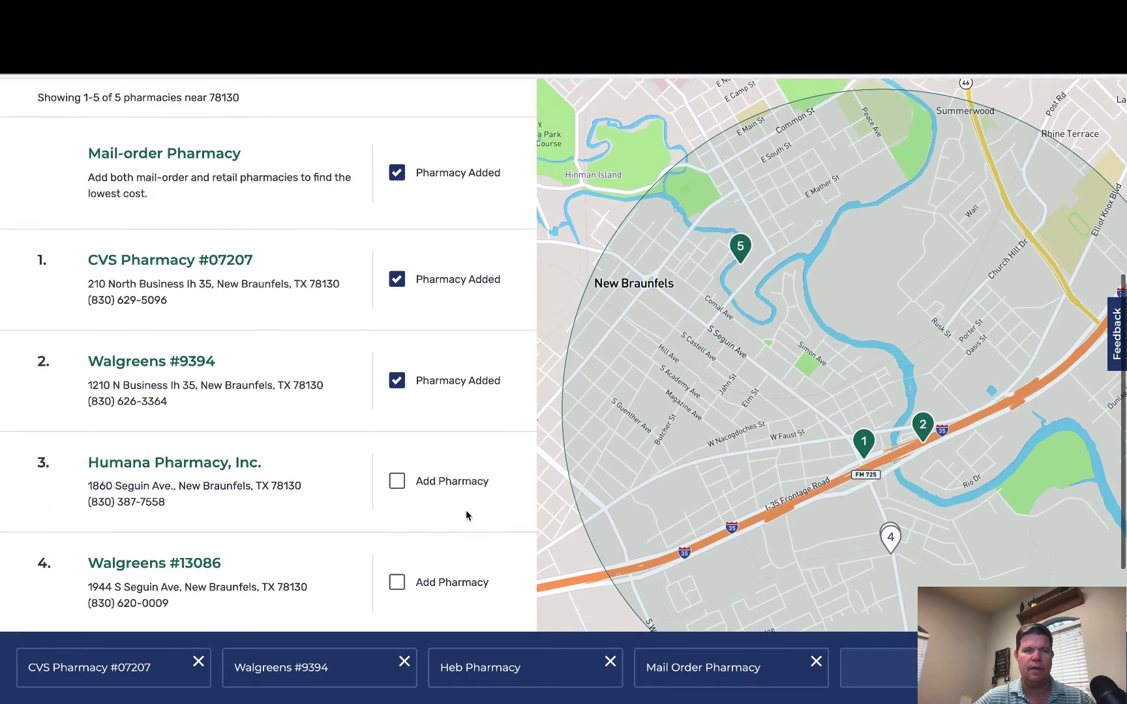
scroll(465, 515, "up", 2)
scroll(466, 515, "down", 4)
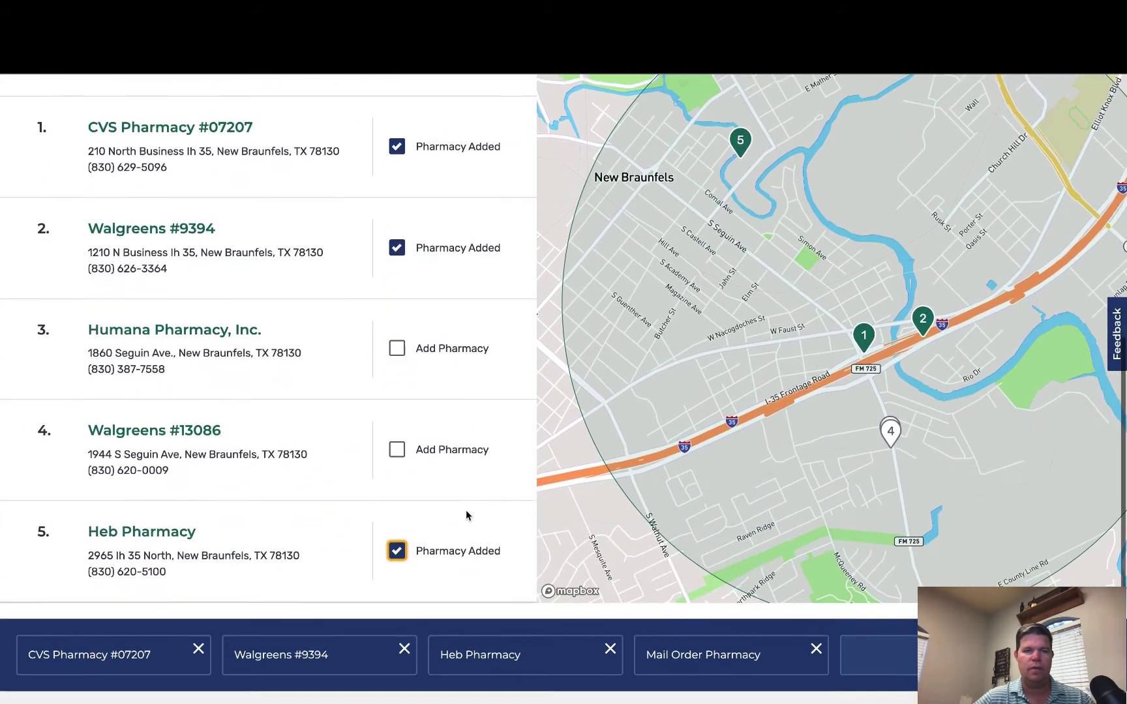
scroll(466, 515, "down", 1)
scroll(466, 513, "up", 2)
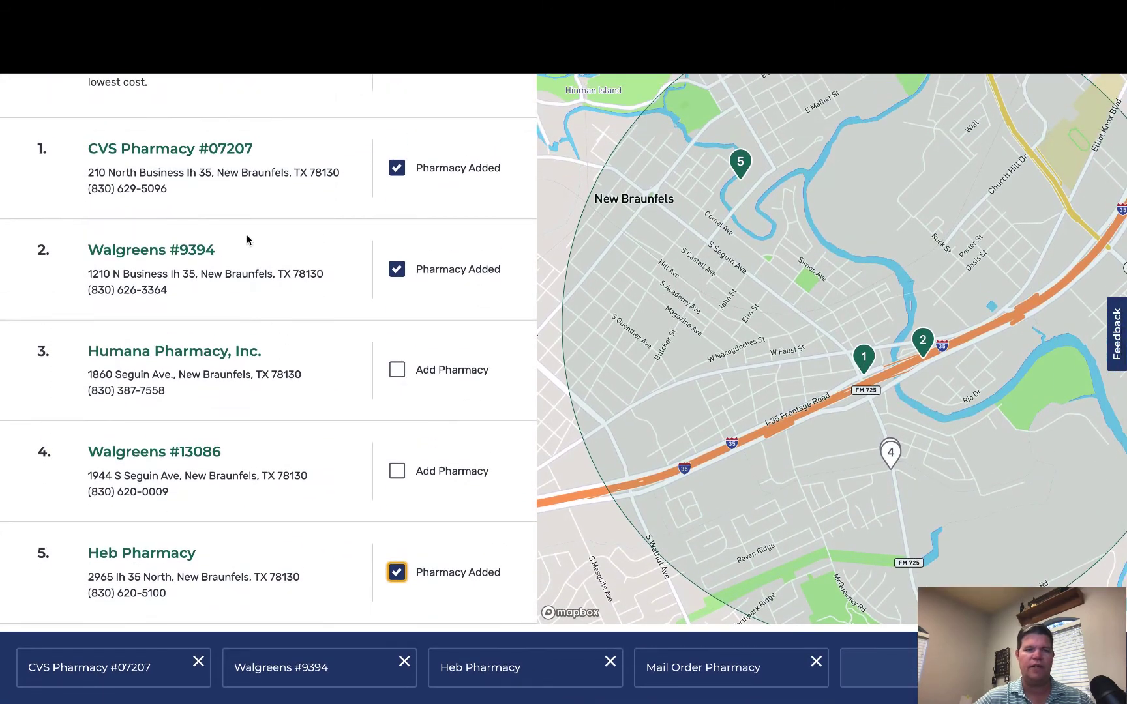
scroll(363, 411, "down", 1)
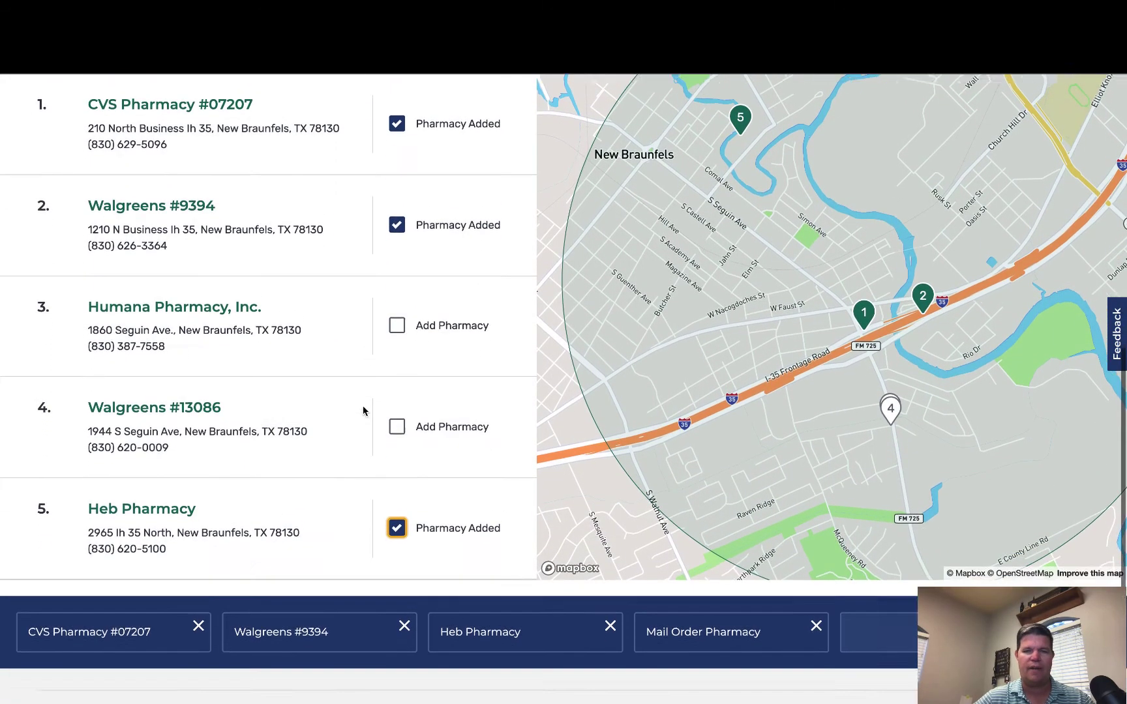
scroll(362, 408, "down", 2)
scroll(362, 408, "up", 2)
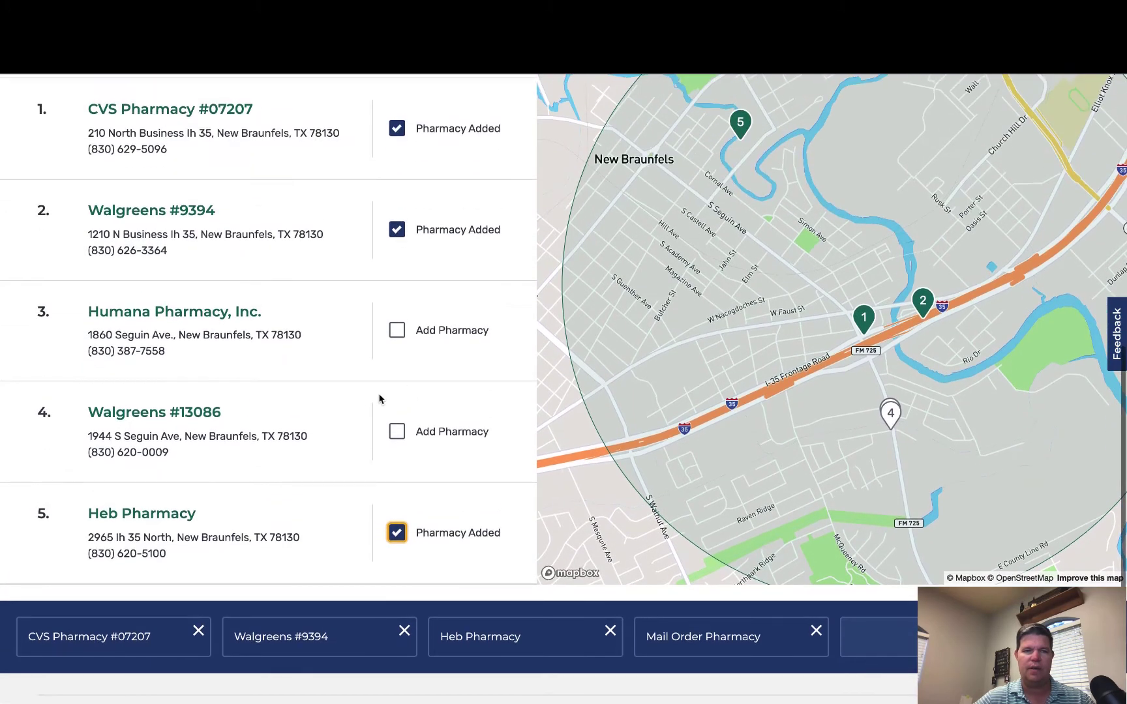
left_click(396, 330)
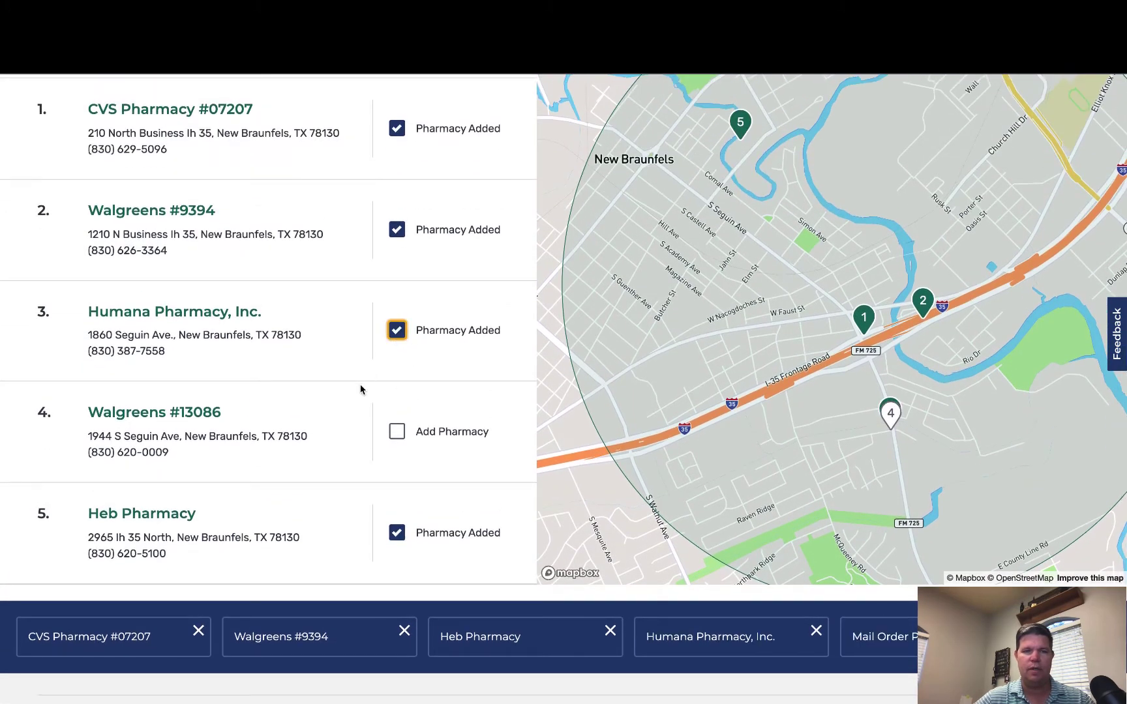
Step: Finish the pharmacy selection and bring up the 2022 drug plan results for Comal, TX
scroll(359, 391, "up", 2)
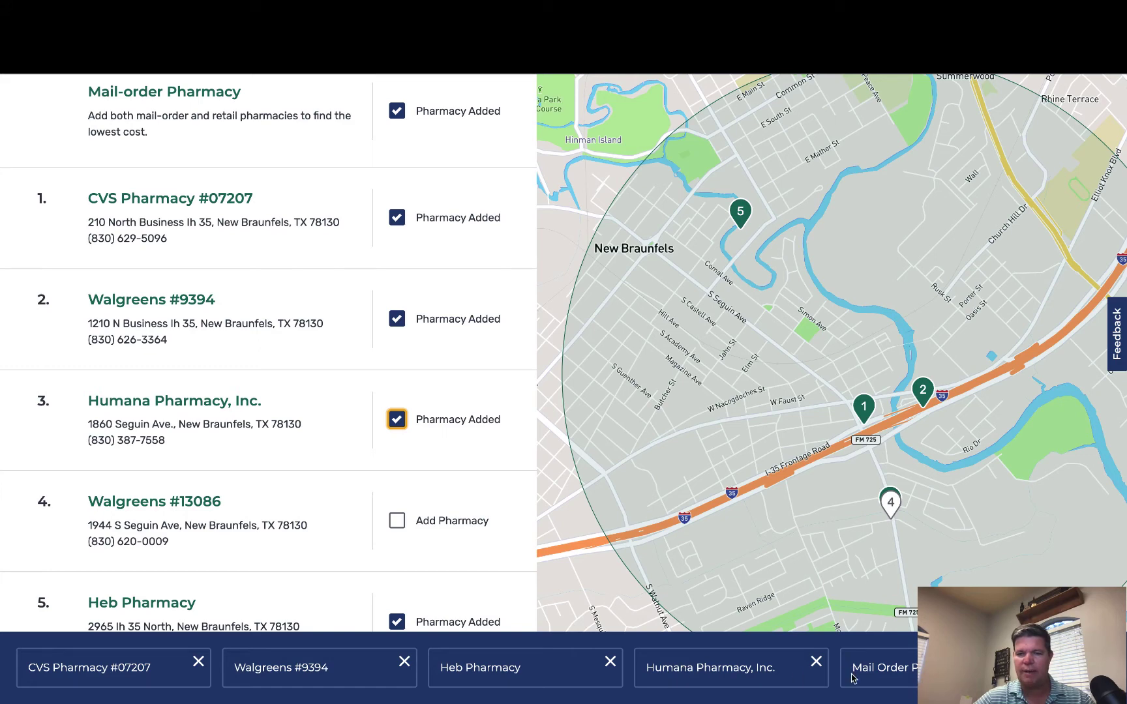
left_click(1078, 668)
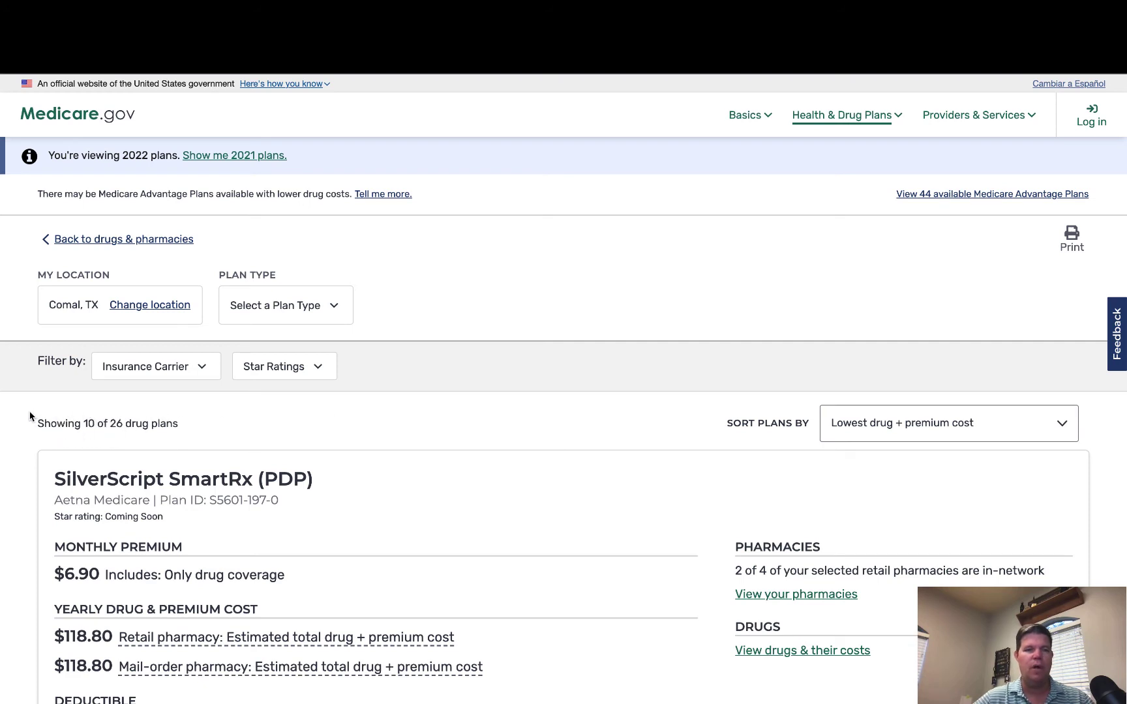
scroll(29, 416, "down", 1)
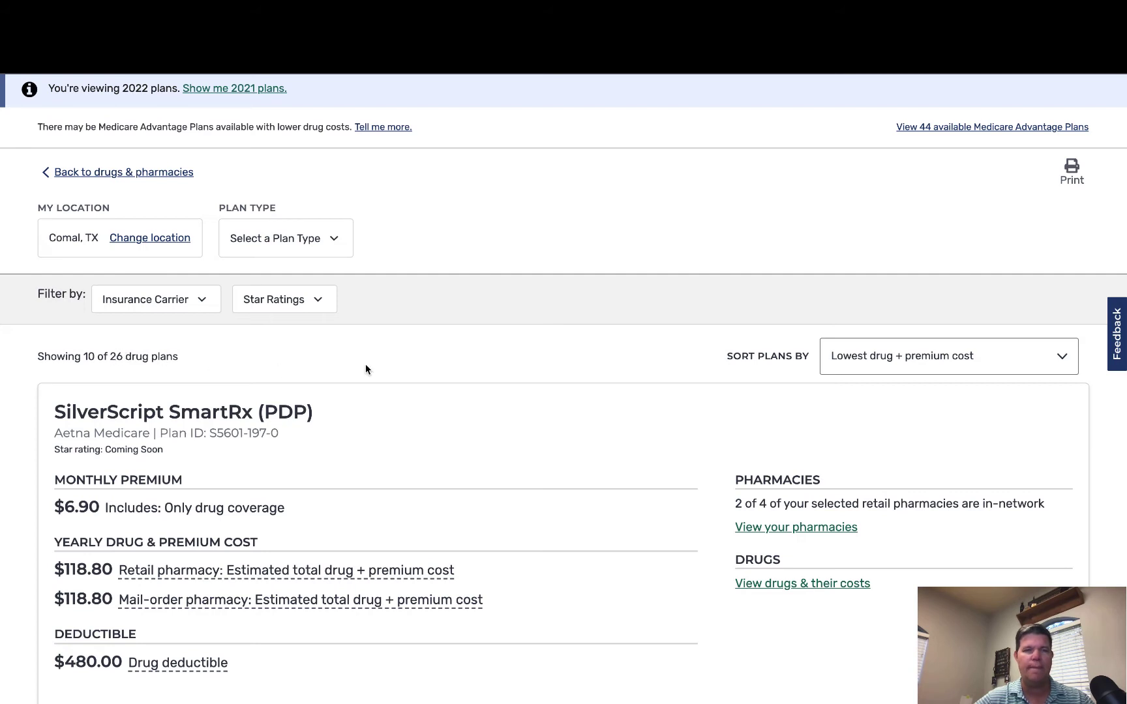
Step: Read the plan-year notice above the drug plan results, including the option to show 2021 plans
scroll(446, 369, "up", 2)
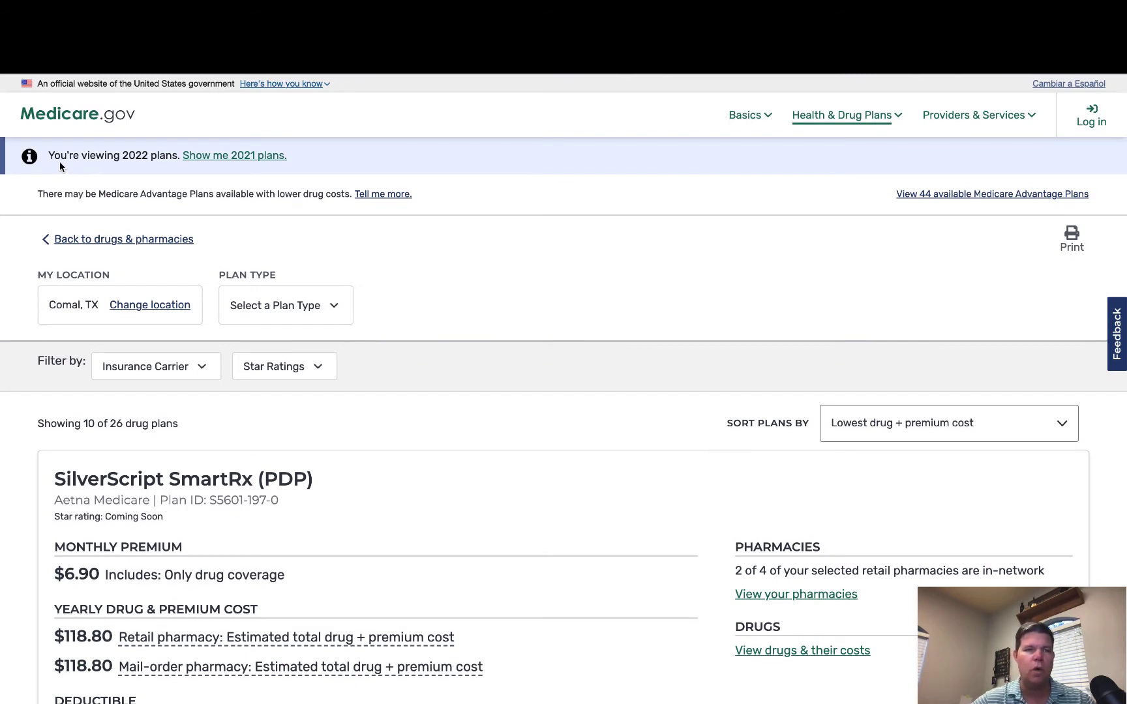
left_click_drag(299, 156, 48, 157)
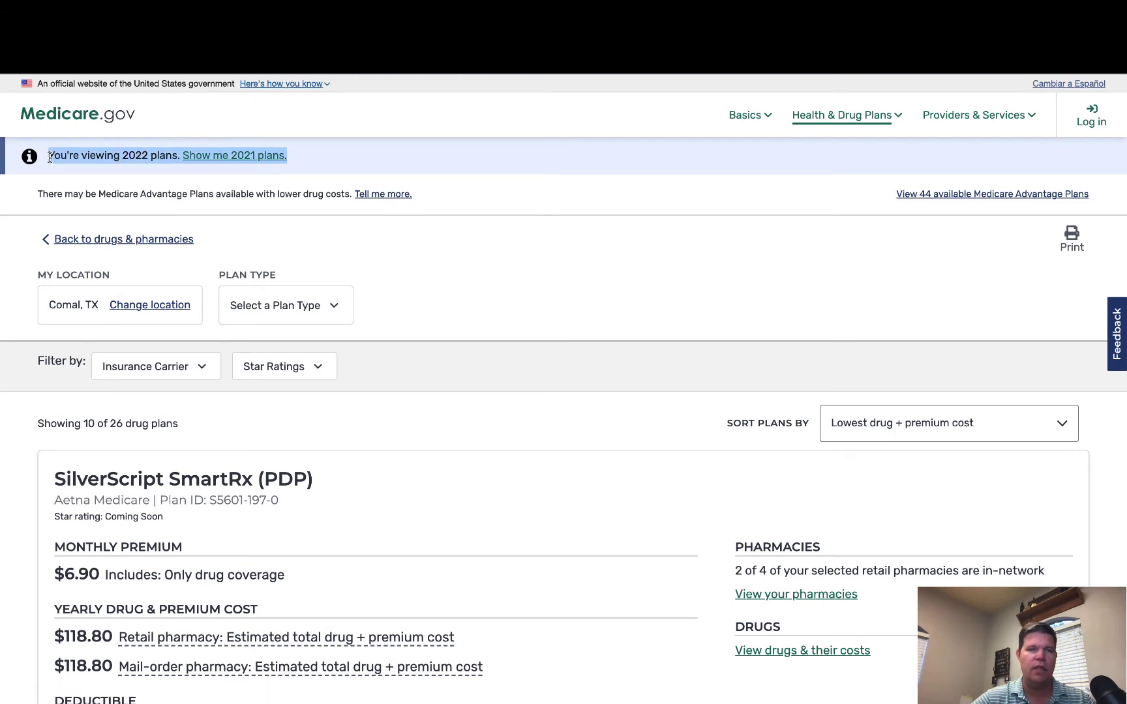
left_click(131, 165)
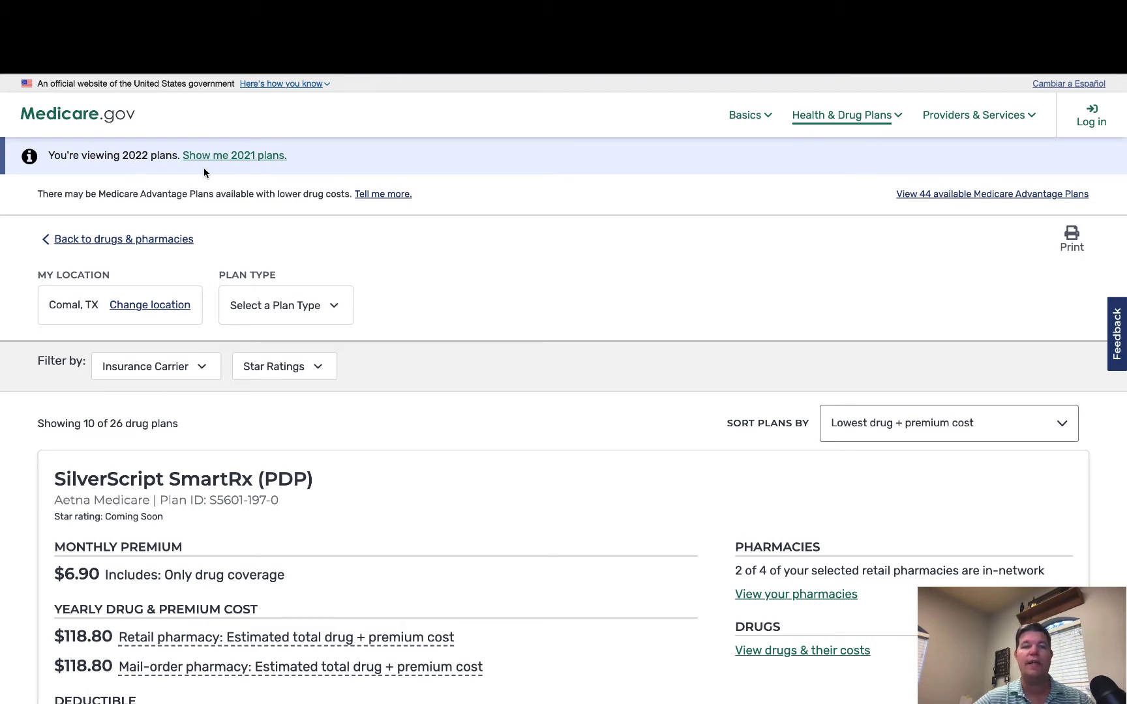
left_click_drag(301, 159, 184, 161)
left_click(185, 163)
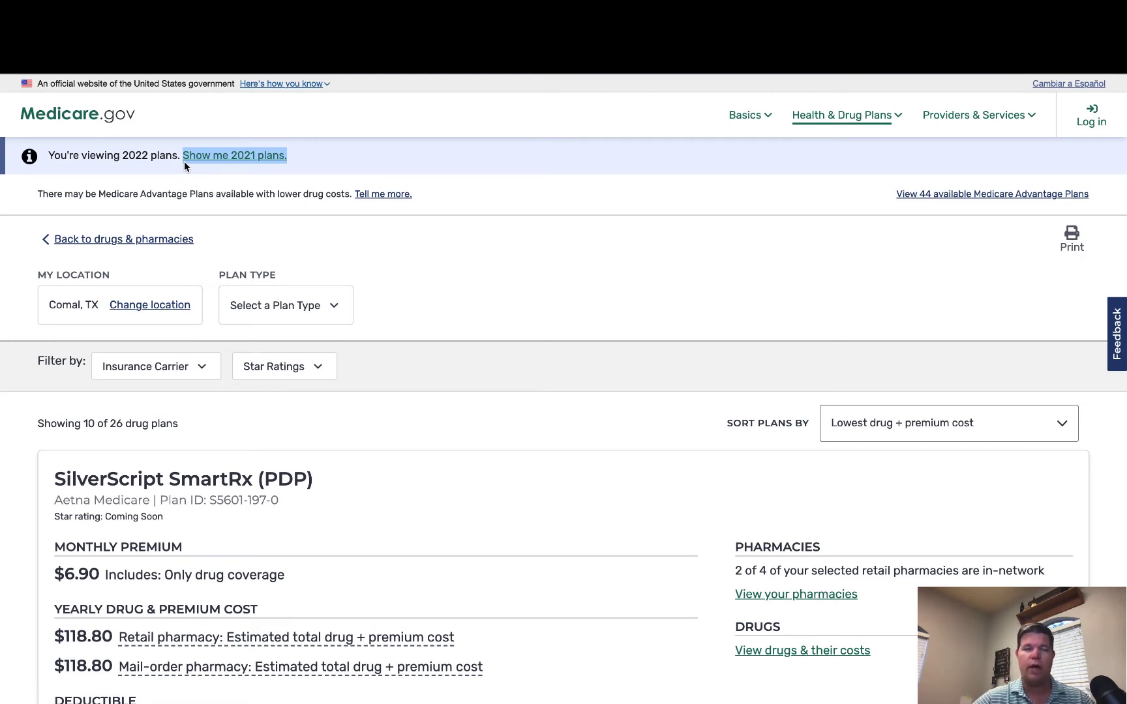
left_click(321, 161)
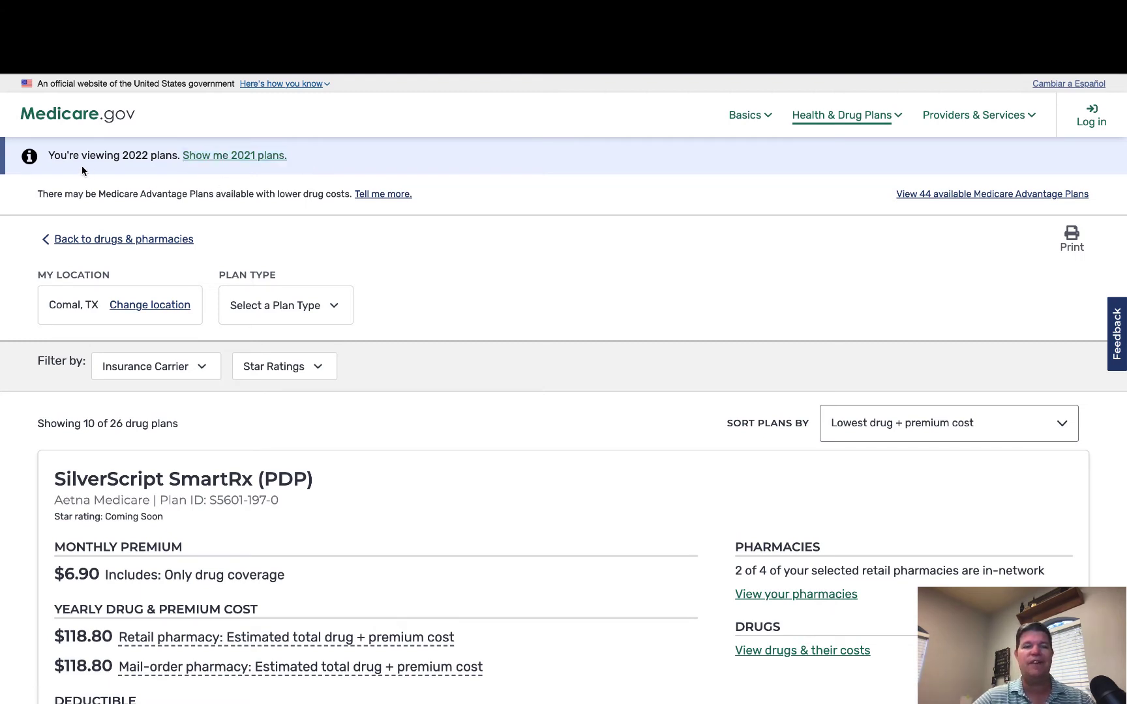
left_click_drag(49, 156, 165, 152)
left_click(164, 157)
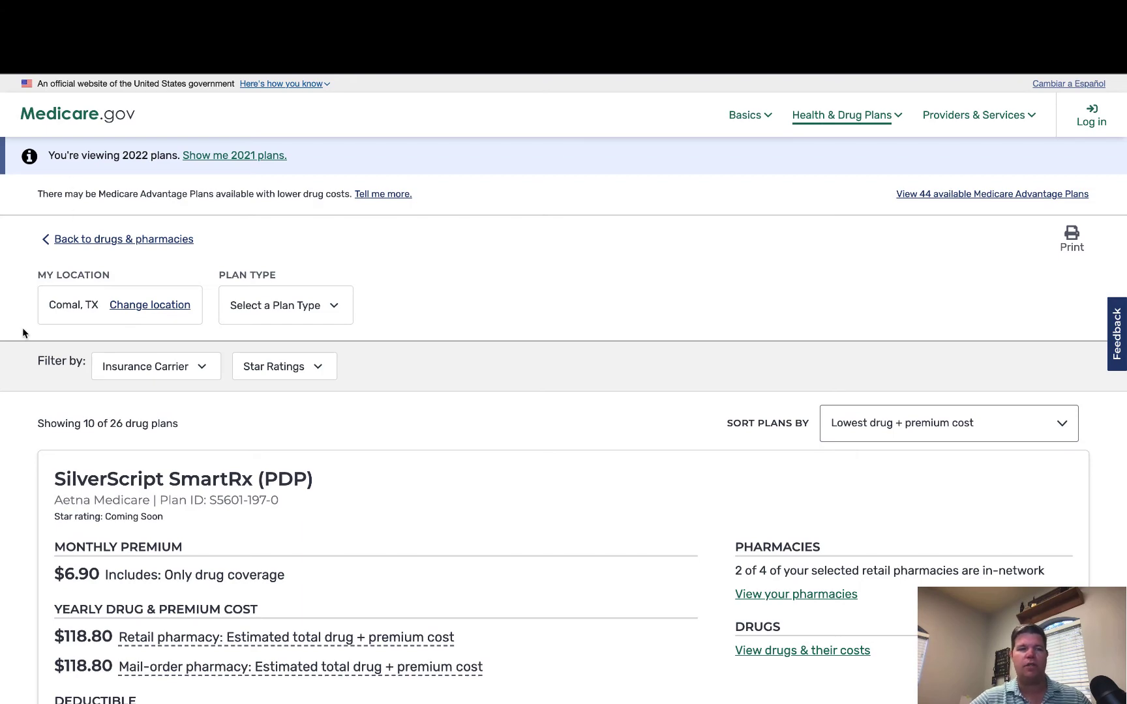
Step: Inspect the Insurance Carrier and Star Ratings filter choices for the drug plan results without applying any filter
scroll(21, 335, "down", 3)
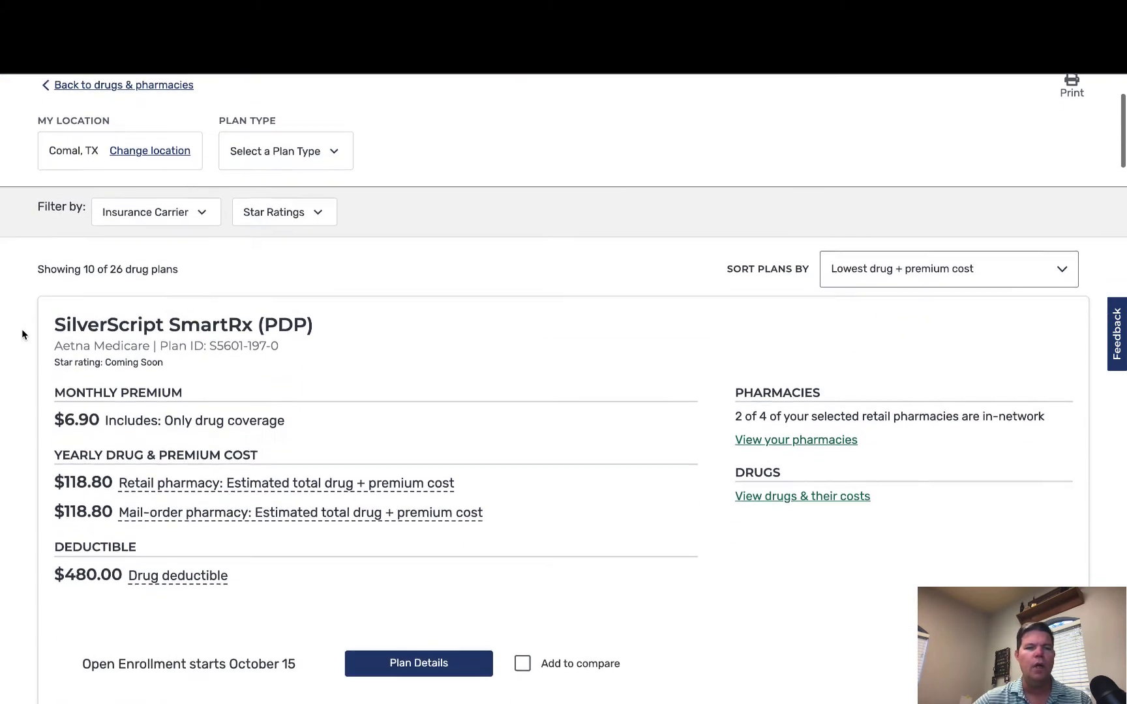
scroll(21, 335, "down", 1)
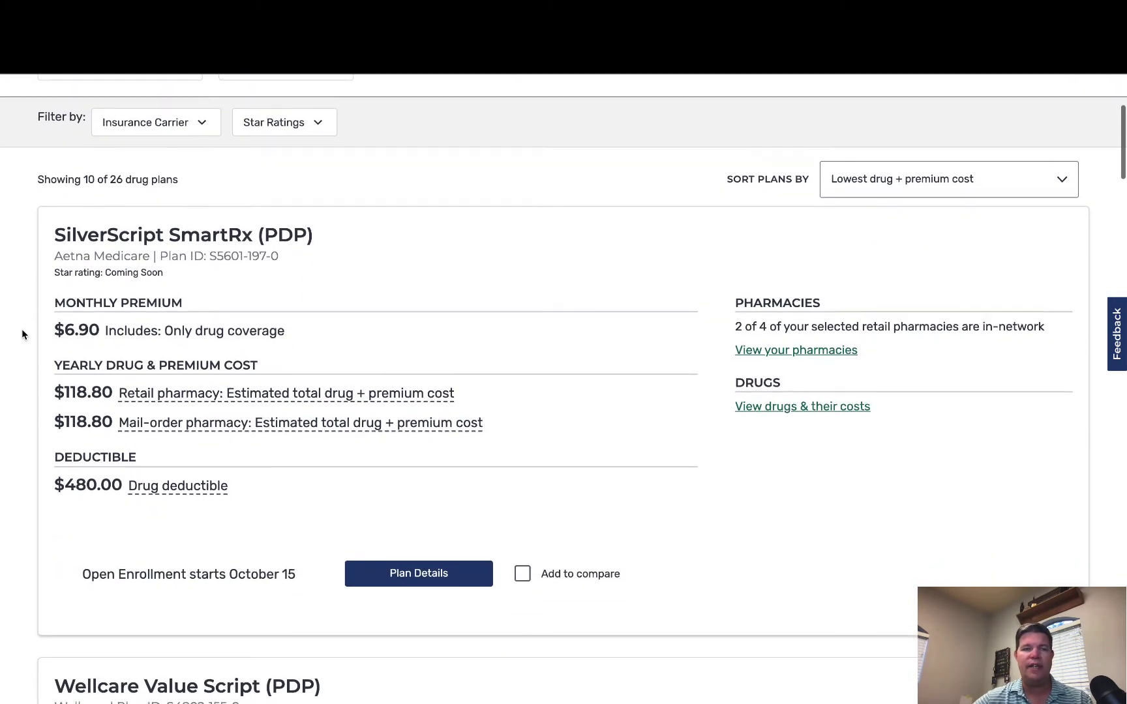
scroll(22, 335, "up", 2)
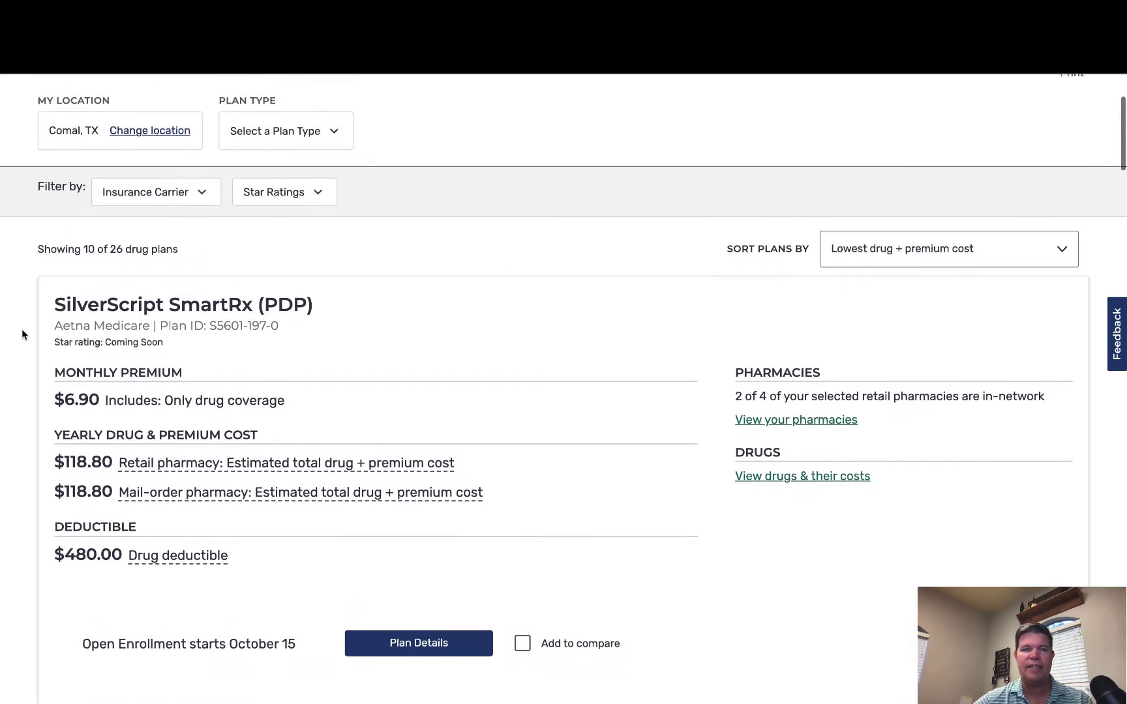
scroll(22, 335, "up", 1)
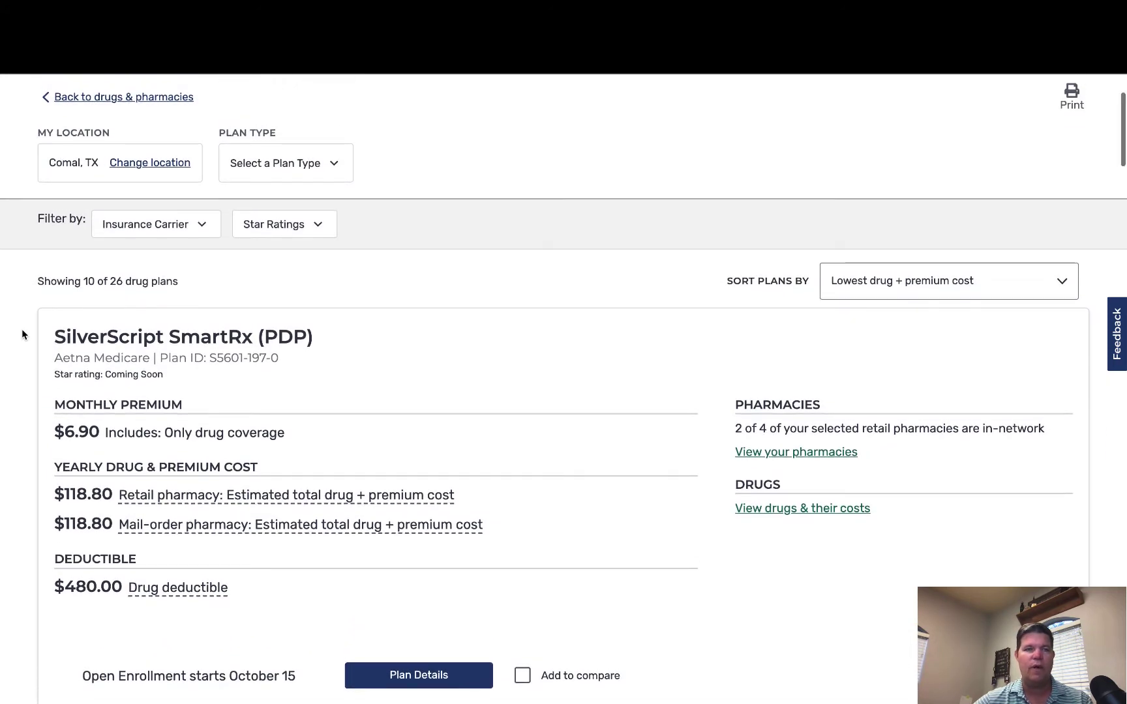
scroll(21, 335, "up", 1)
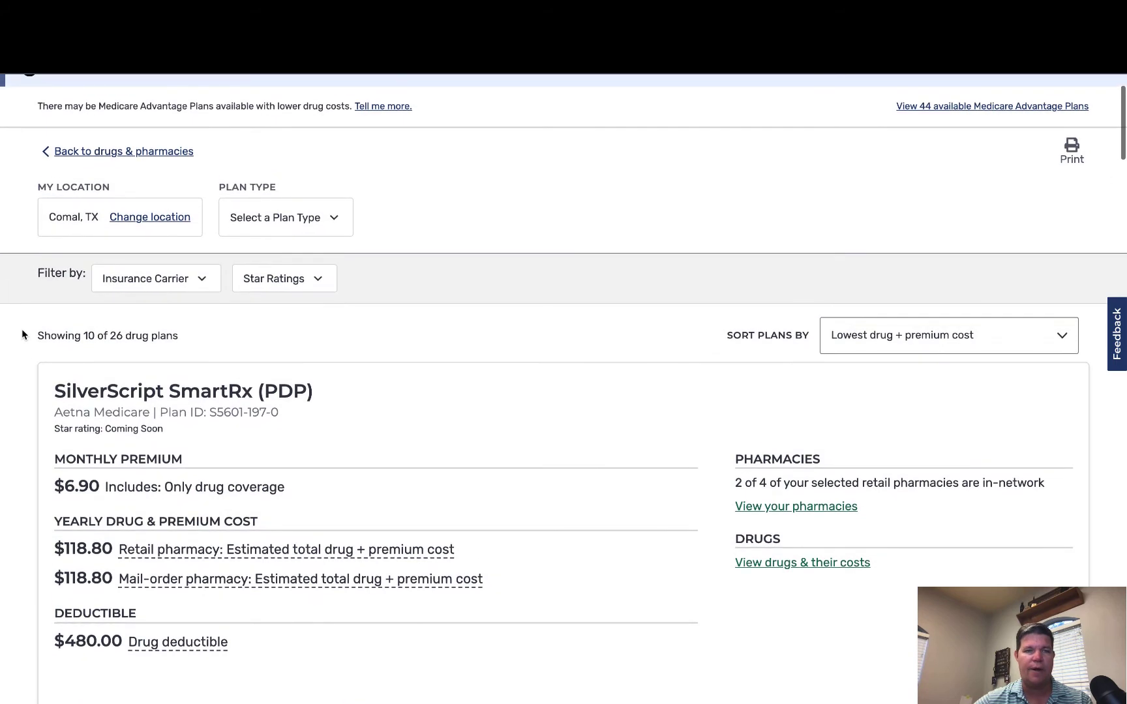
left_click(196, 284)
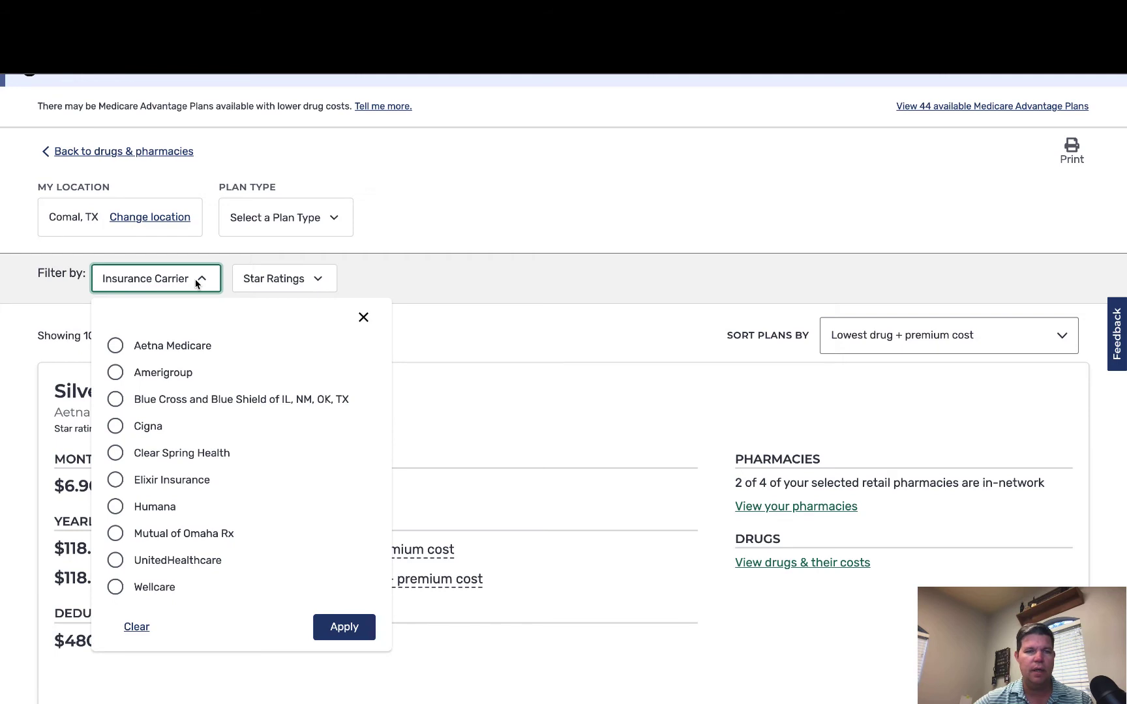
left_click(195, 284)
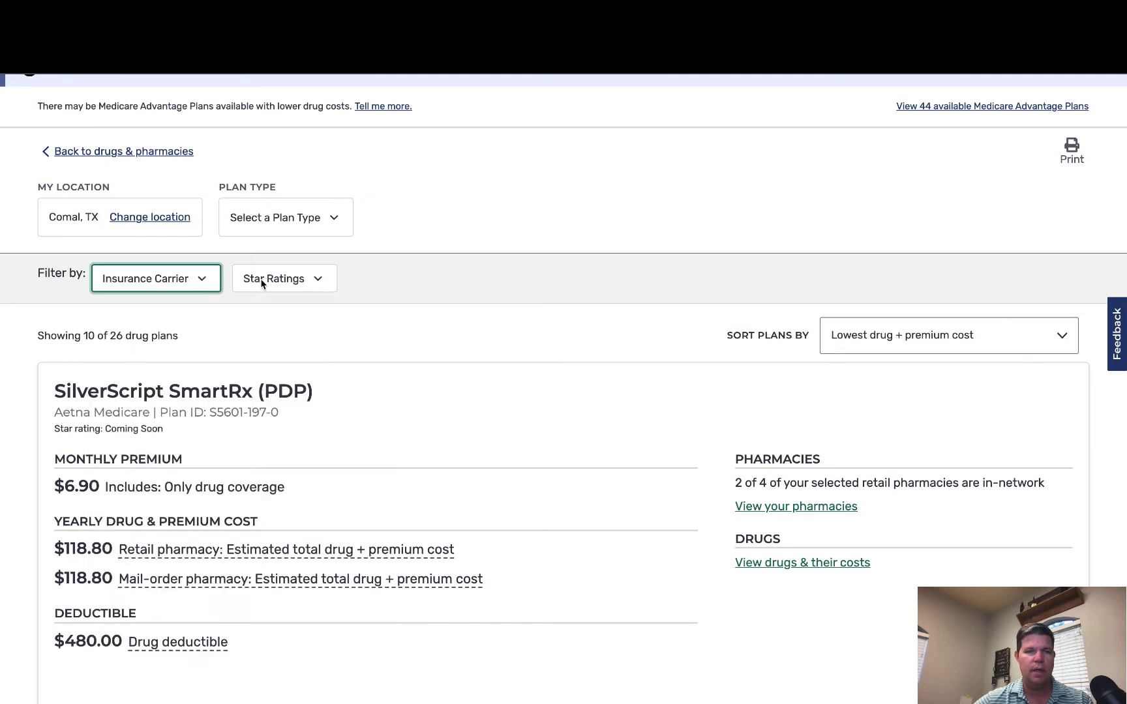
left_click(284, 283)
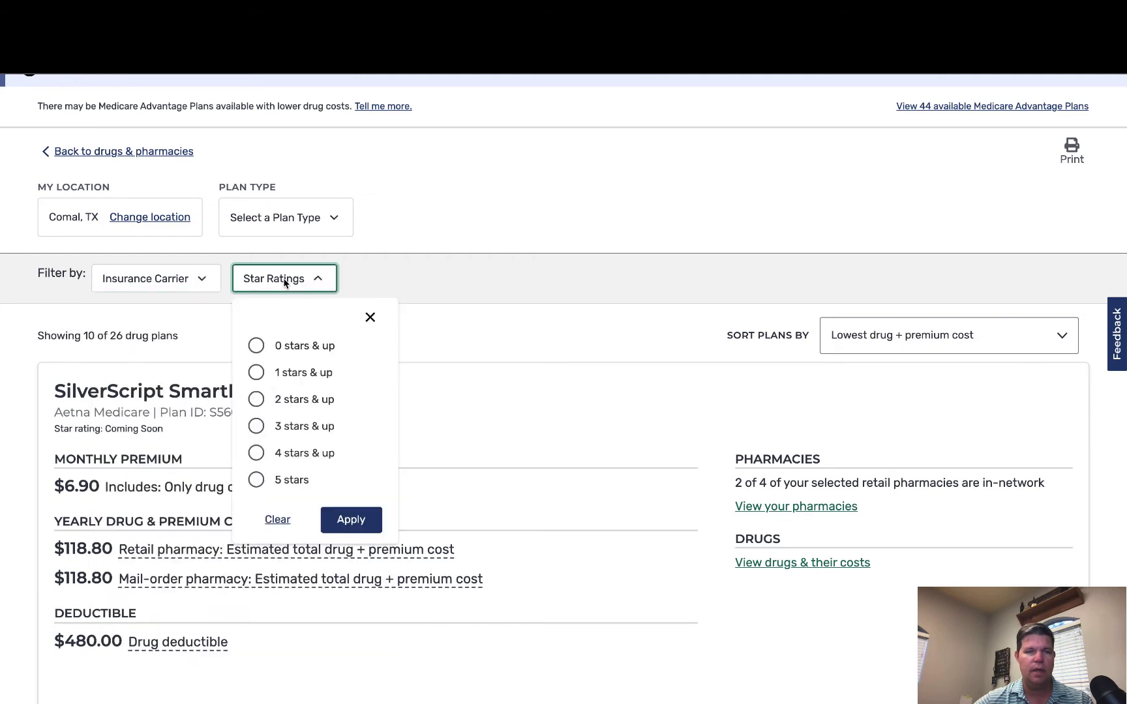
left_click(366, 277)
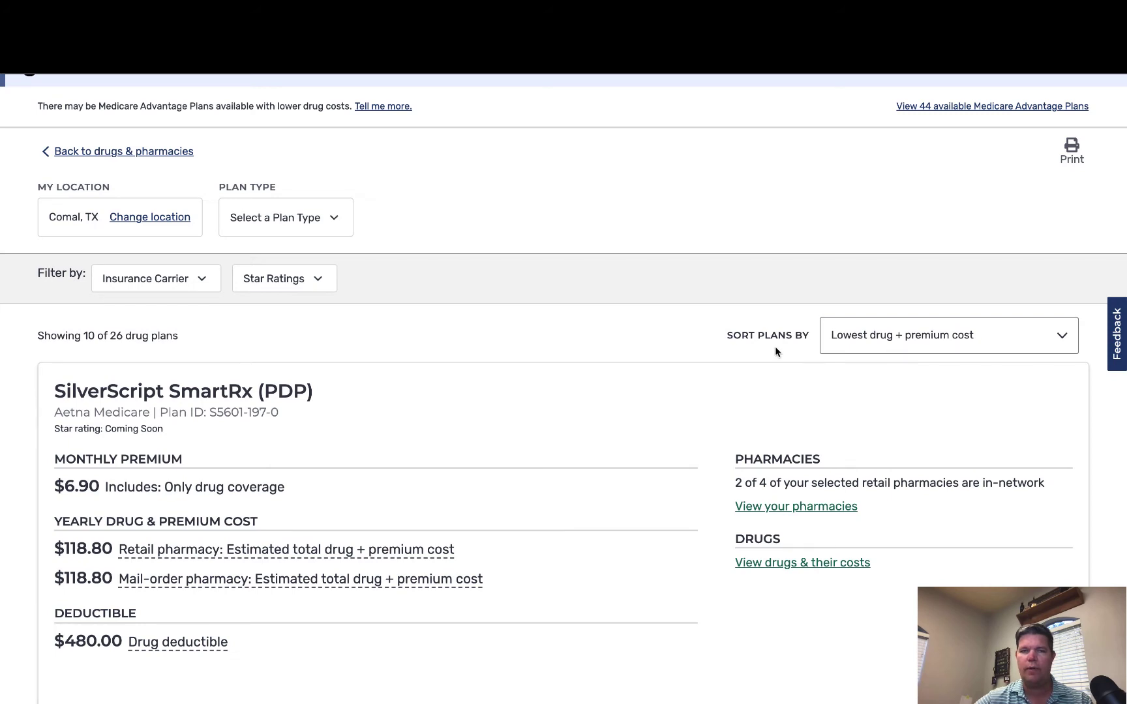
Step: Check the plan sorting choices and select Lowest drug + premium cost
left_click_drag(711, 337, 807, 337)
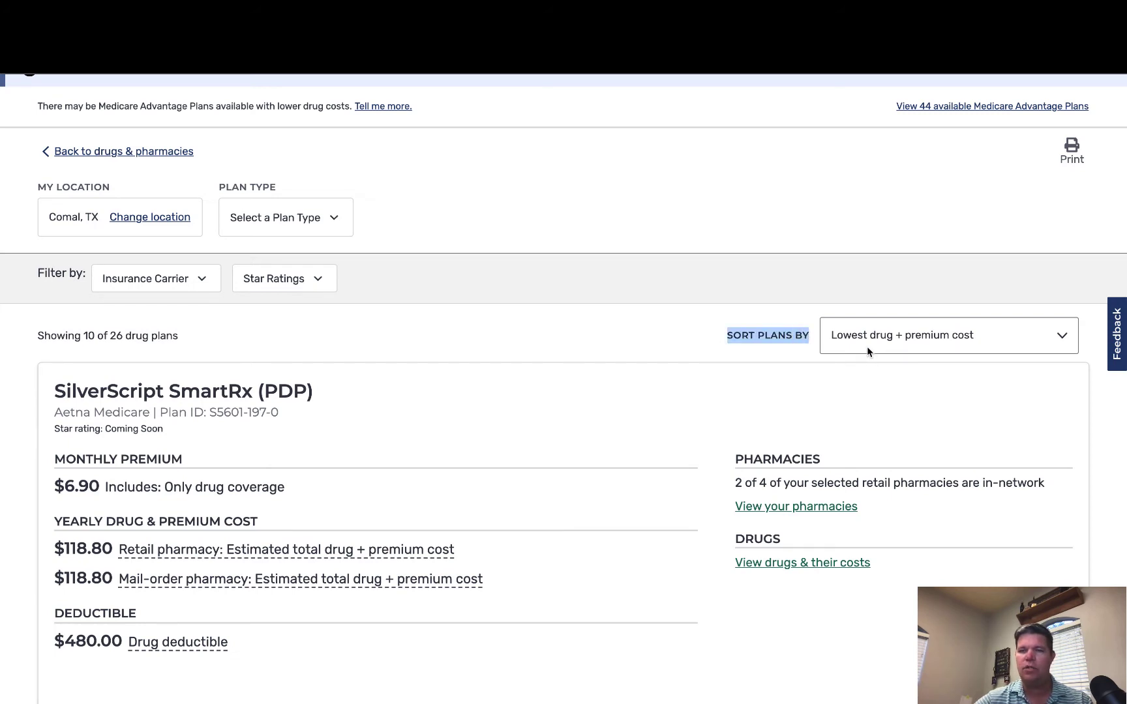
left_click(928, 341)
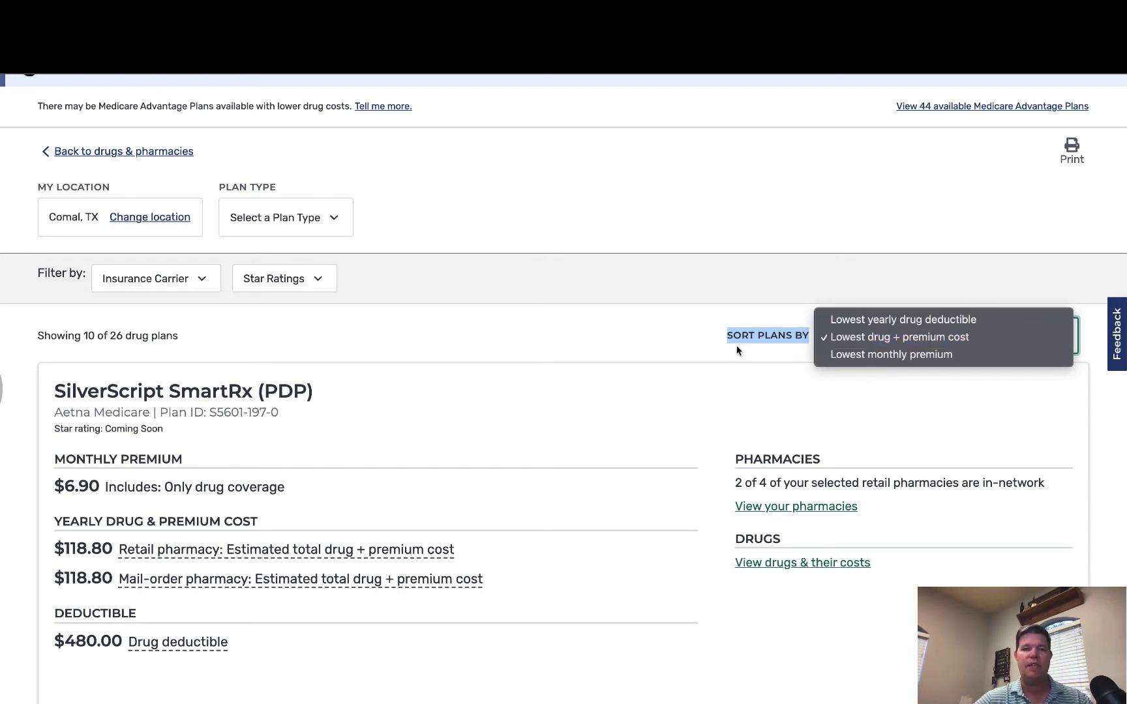
left_click(898, 345)
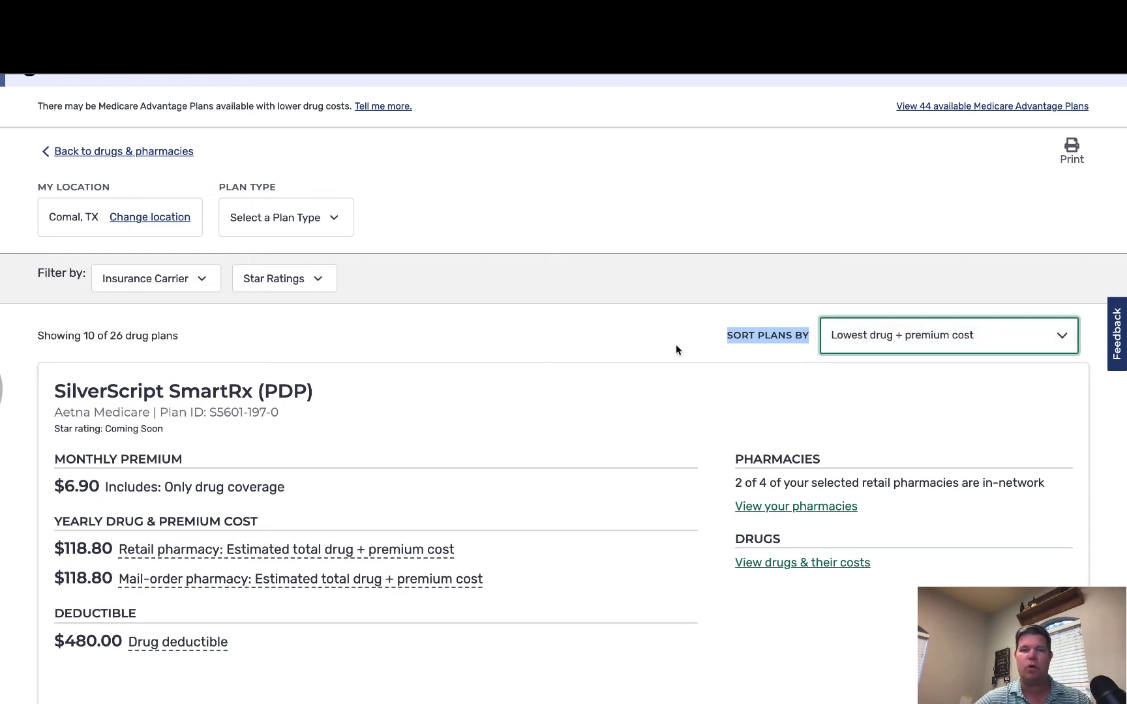
left_click(31, 375)
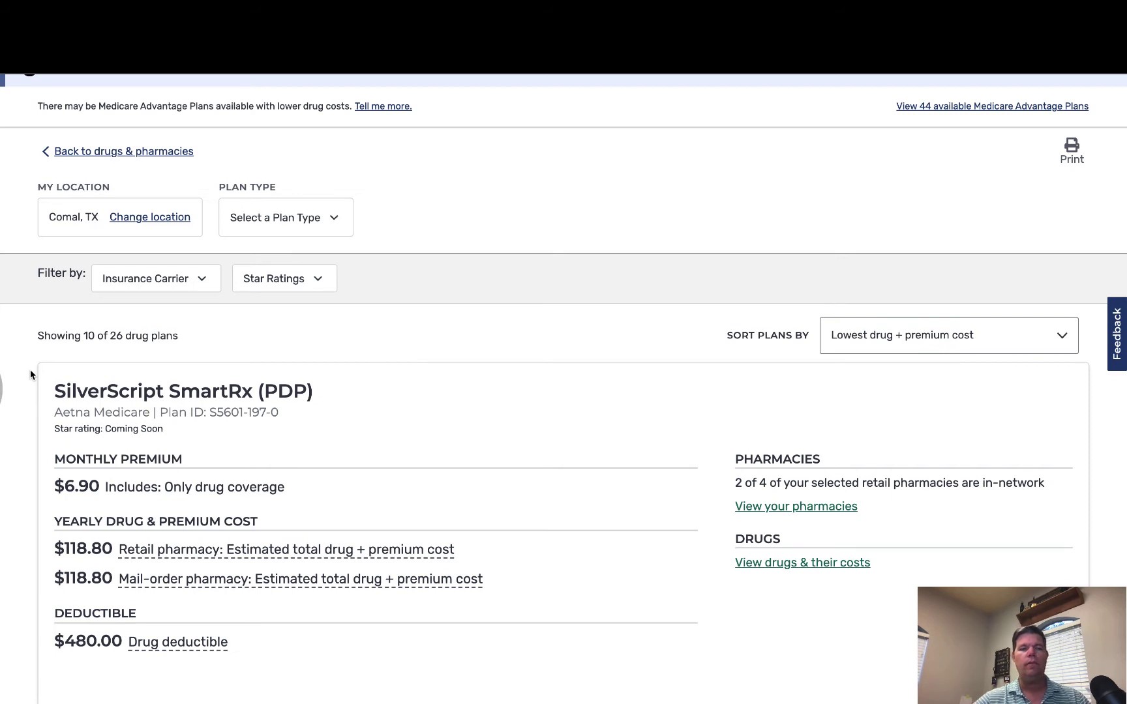
Step: Examine the SilverScript SmartRx (PDP) listing for its monthly premium, yearly drug and premium cost, and deductible
scroll(31, 375, "down", 1)
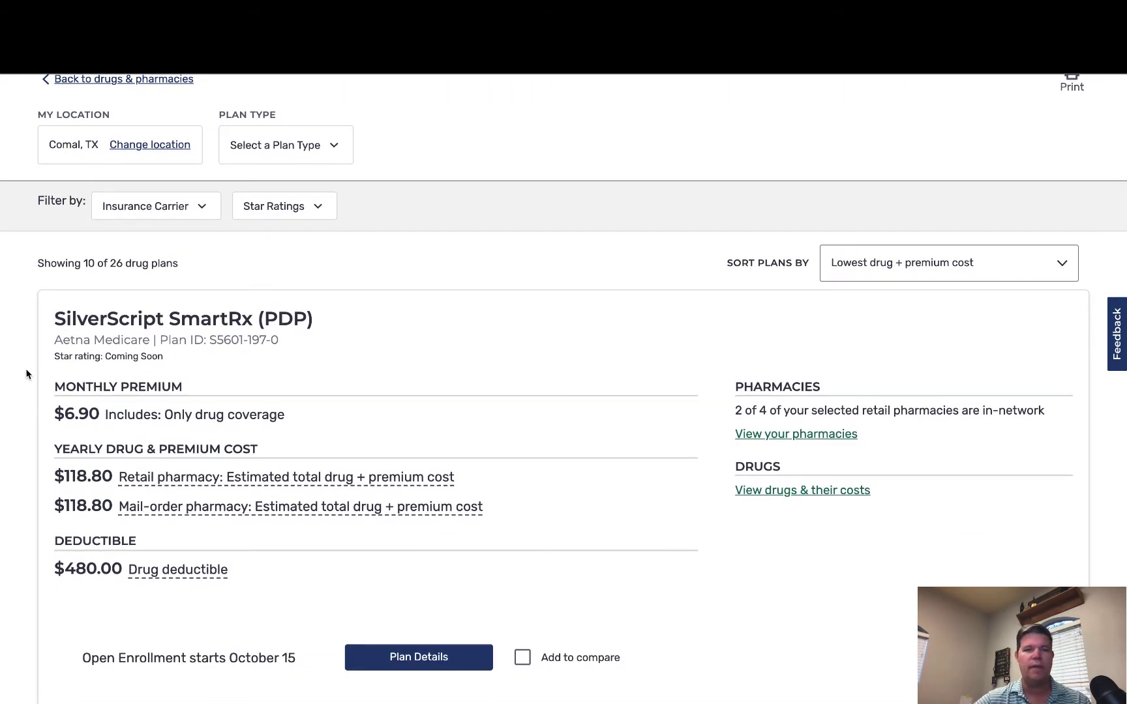
scroll(26, 373, "down", 2)
scroll(26, 373, "up", 1)
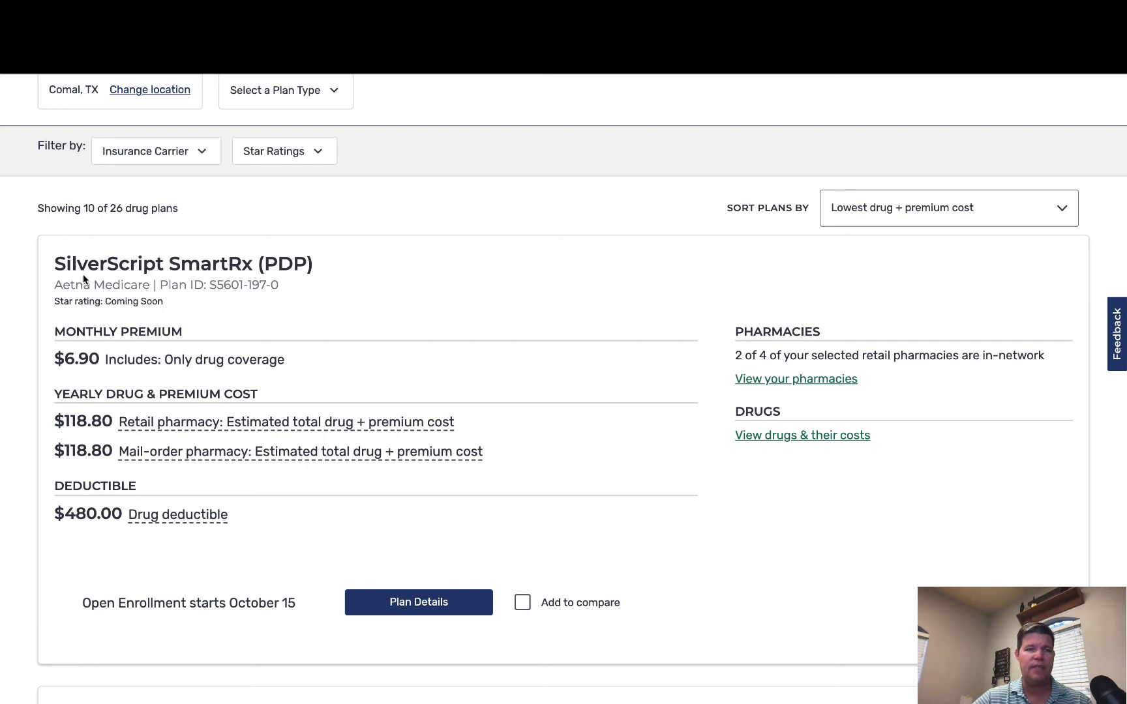
scroll(33, 334, "down", 2)
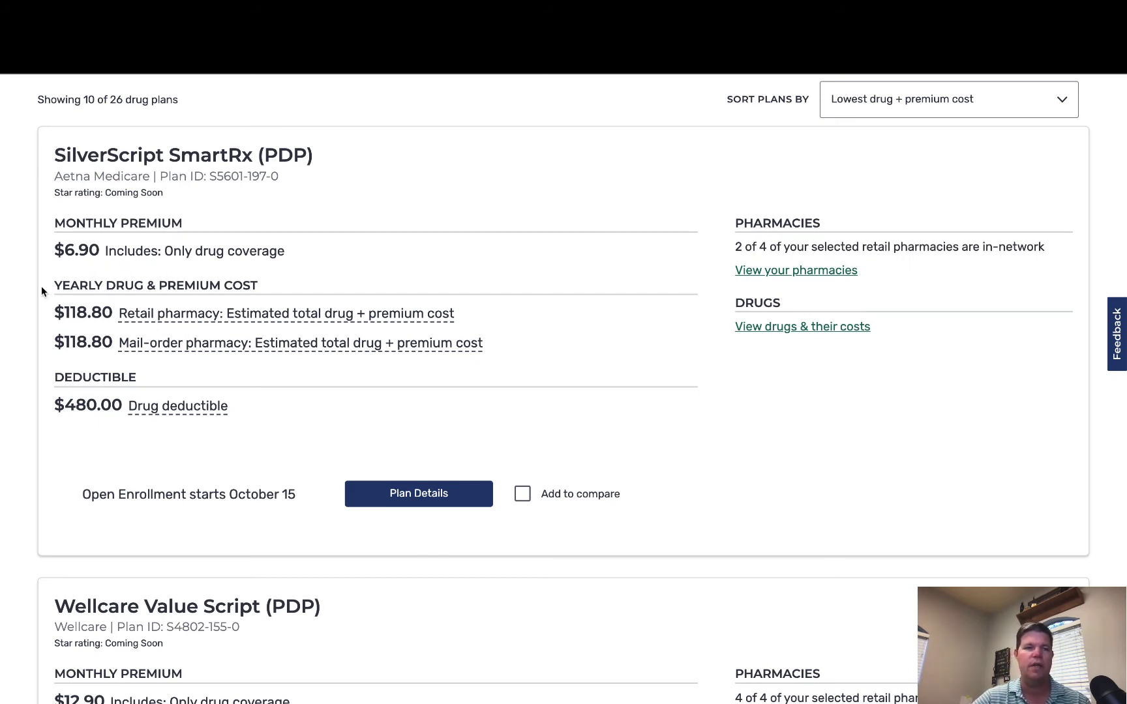
scroll(41, 291, "down", 2)
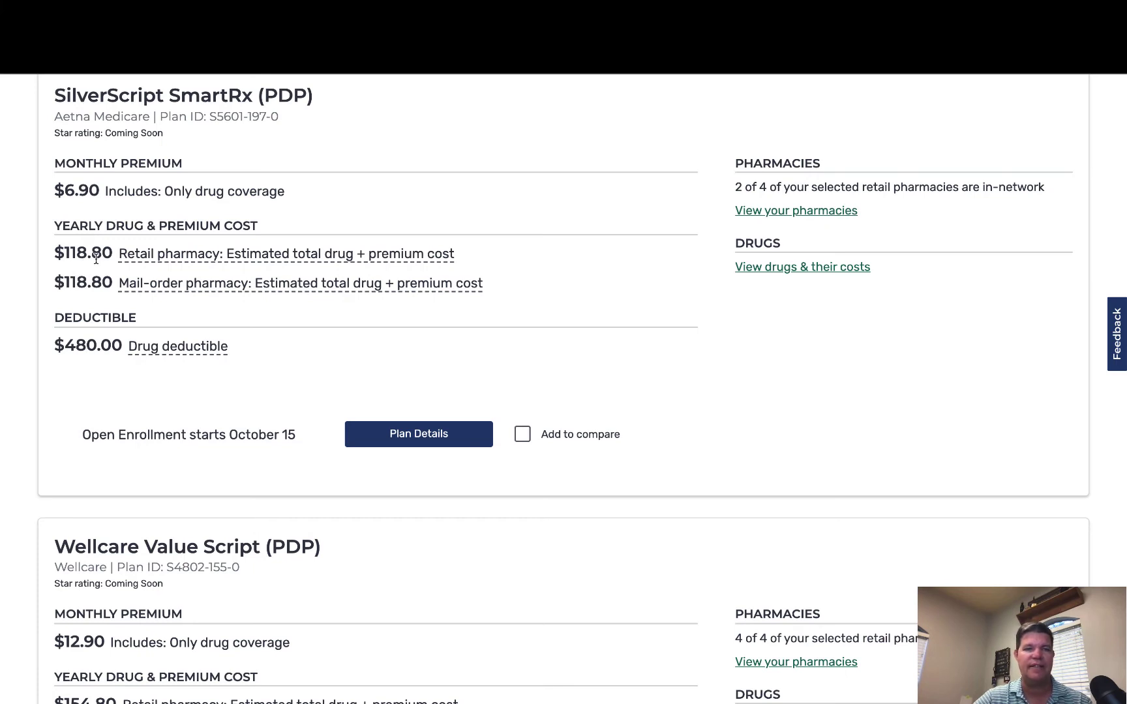
scroll(38, 290, "down", 1)
scroll(37, 290, "down", 1)
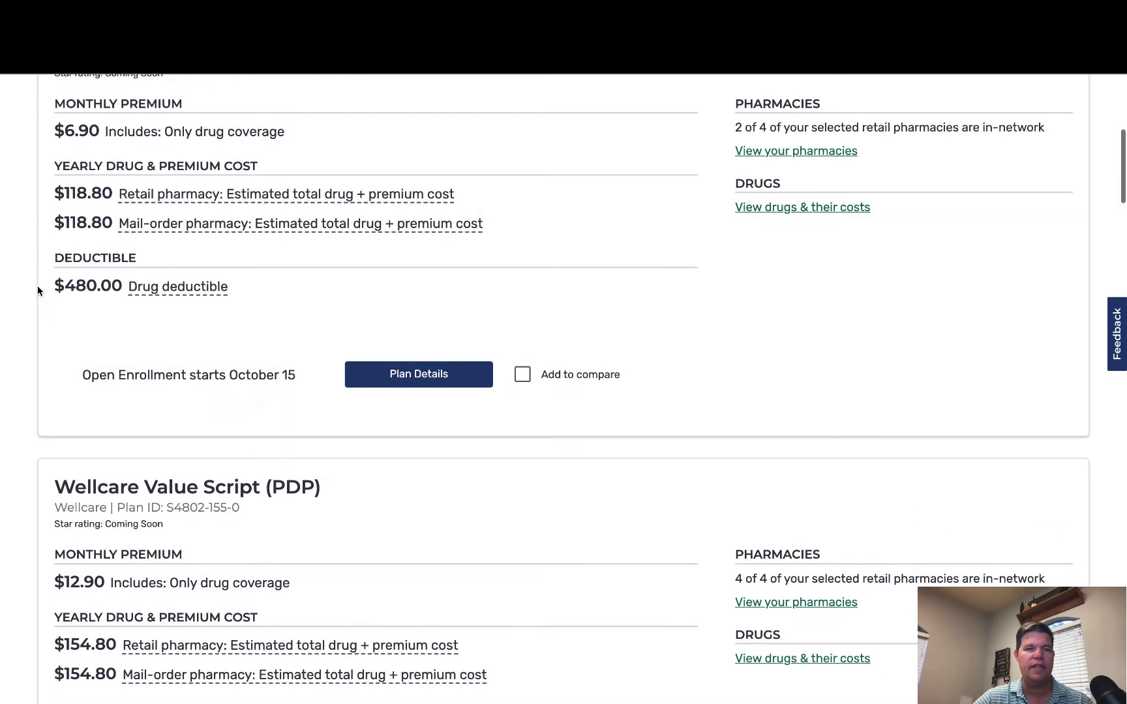
scroll(88, 299, "up", 1)
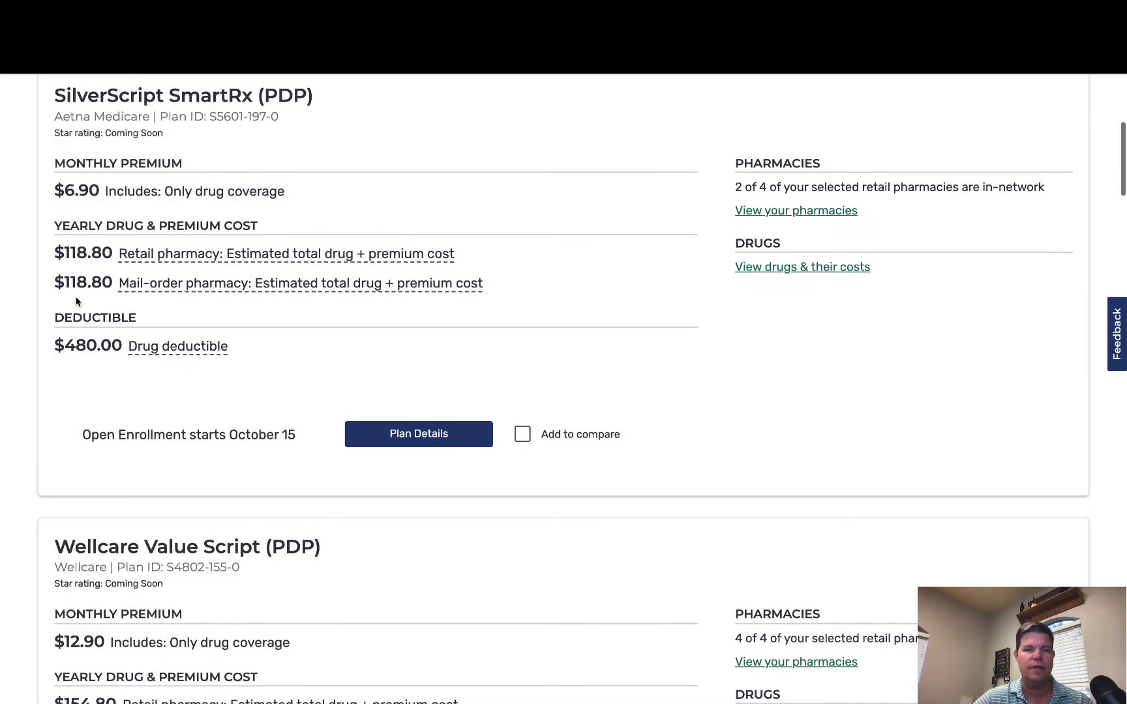
Step: Compare the premiums and yearly costs of the Wellcare Value Script, Clear Spring Health Premier Rx and Humana Walmart Value Rx plans
scroll(75, 297, "down", 4)
scroll(54, 307, "down", 4)
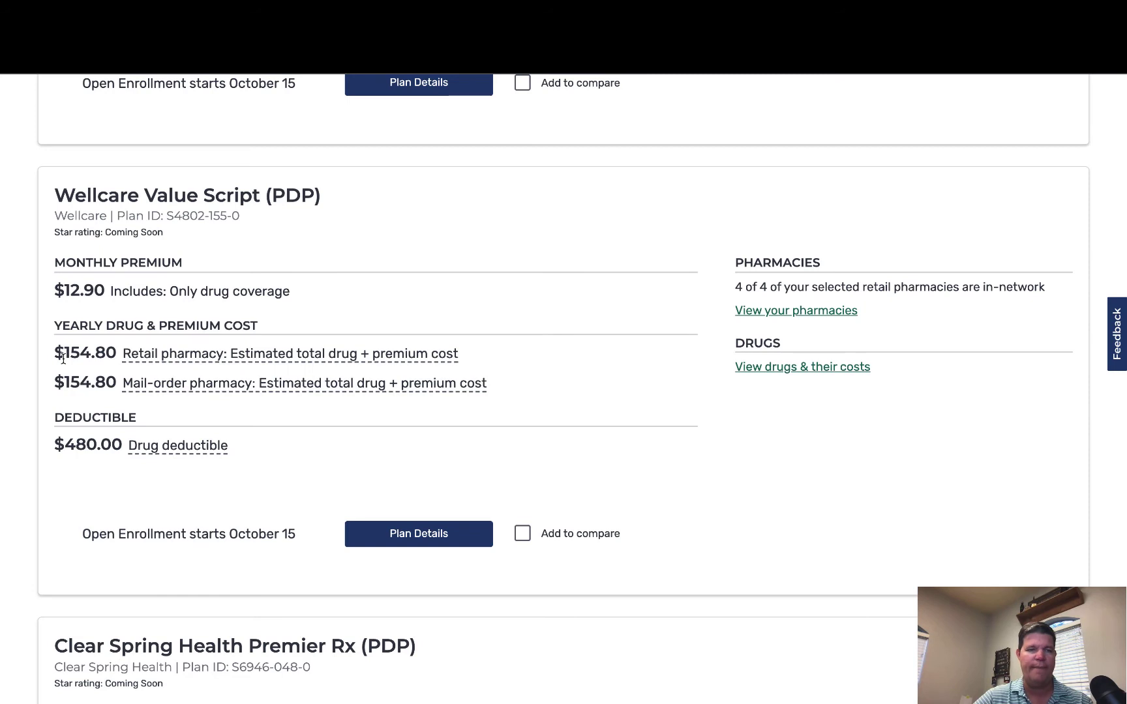
left_click_drag(62, 358, 114, 354)
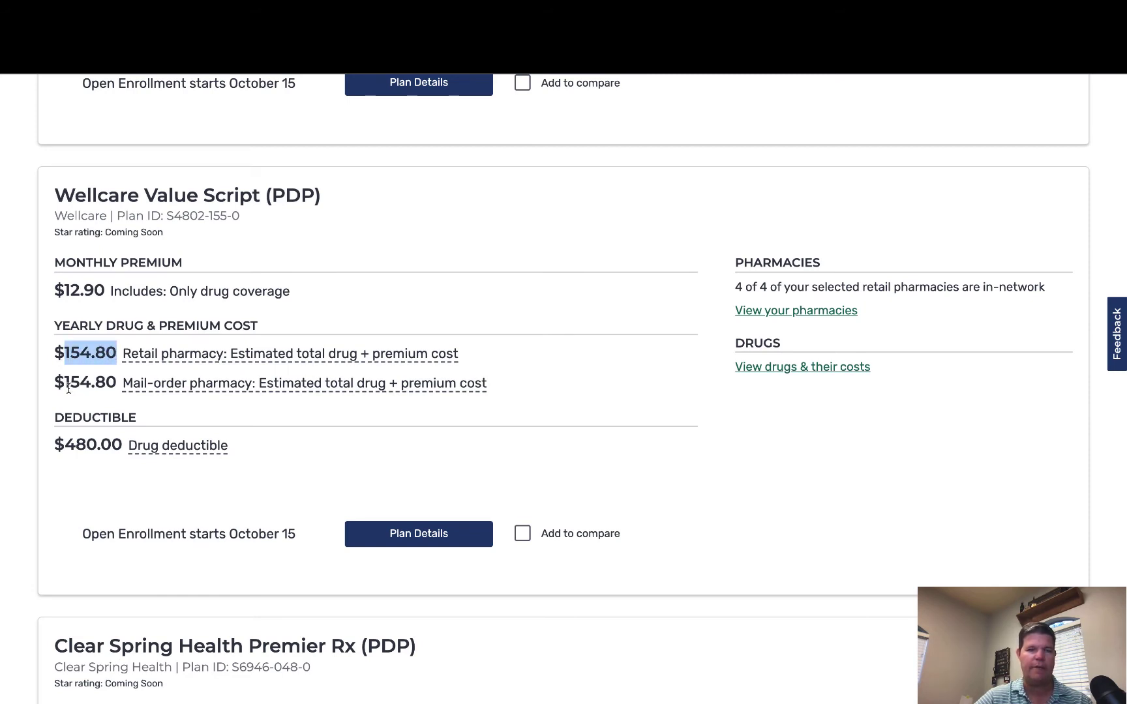
scroll(38, 394, "down", 5)
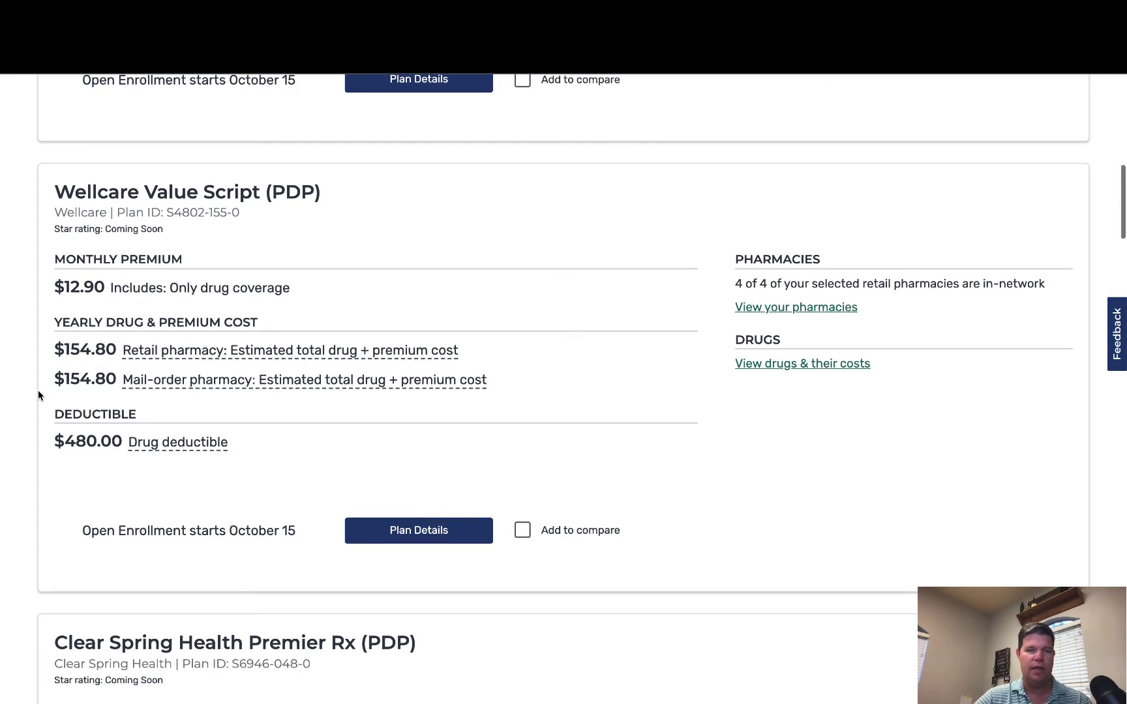
scroll(40, 390, "down", 6)
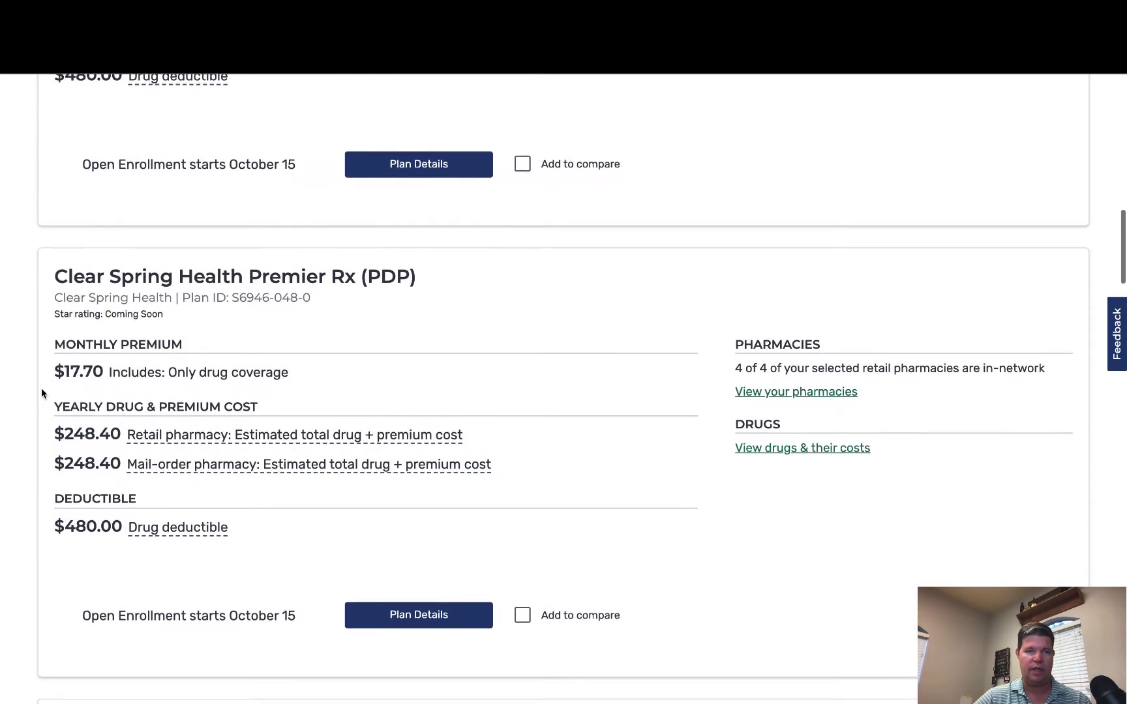
scroll(41, 390, "down", 3)
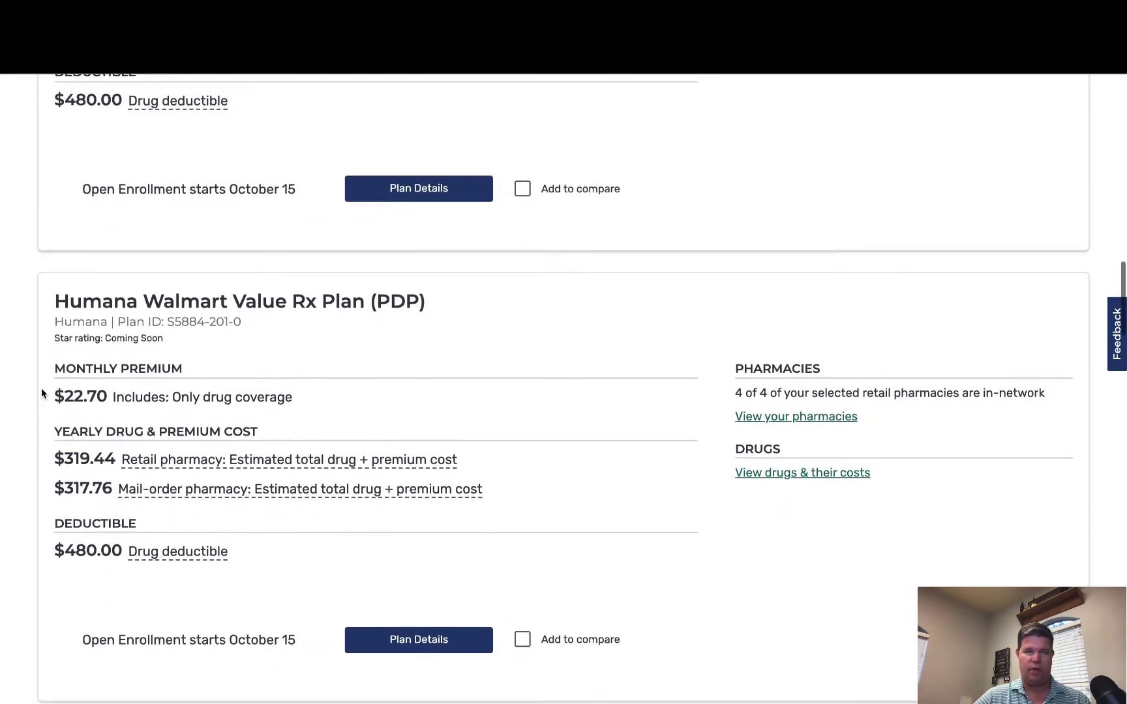
Step: Compare the yearly retail and mail-order costs of the Cigna Secure Rx and SilverScript Choice plans, and return toward the start of the results
scroll(41, 391, "down", 5)
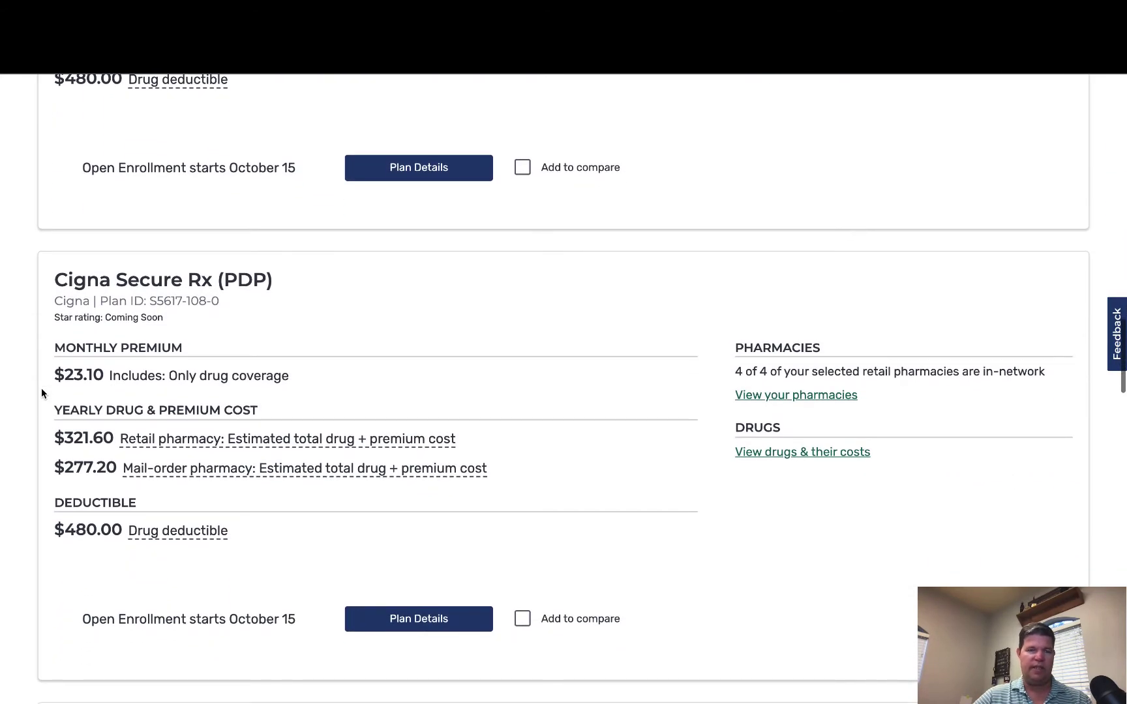
scroll(41, 388, "down", 1)
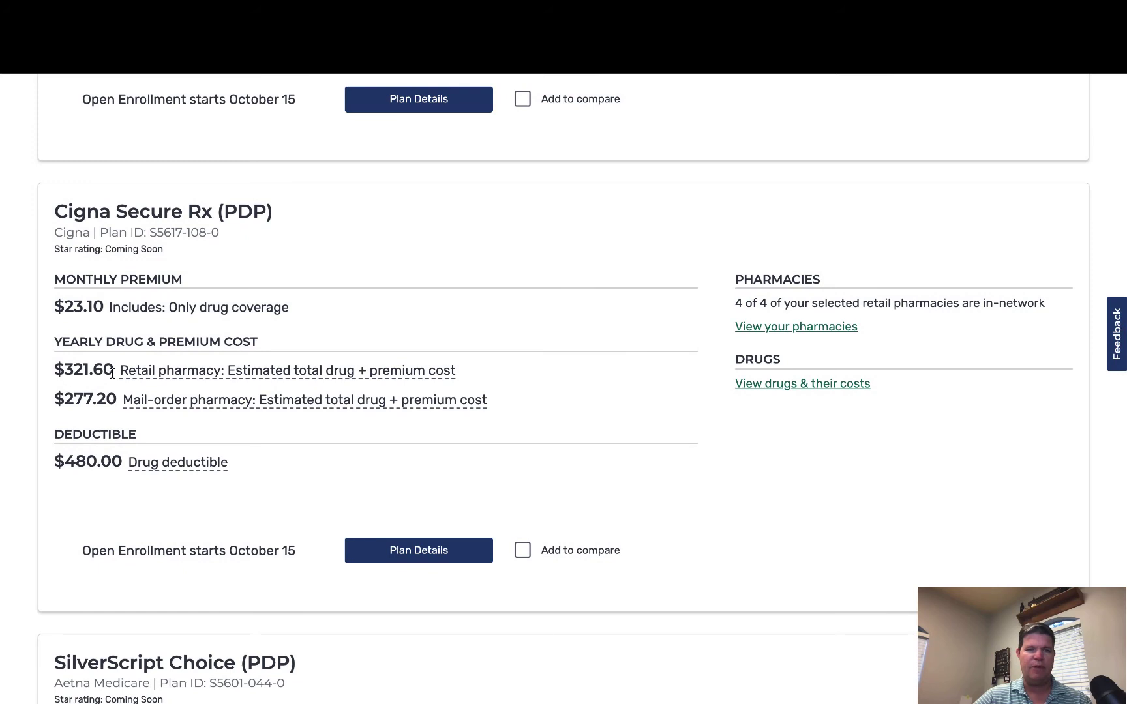
left_click_drag(112, 373, 60, 374)
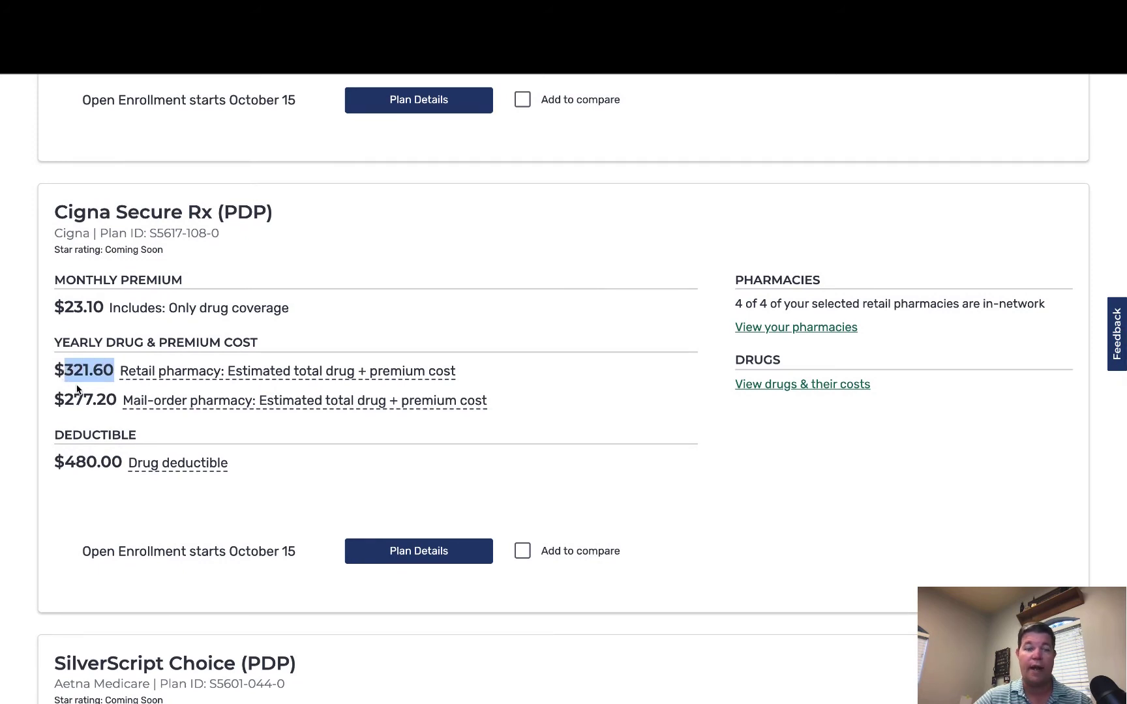
scroll(107, 382, "down", 3)
scroll(106, 382, "down", 2)
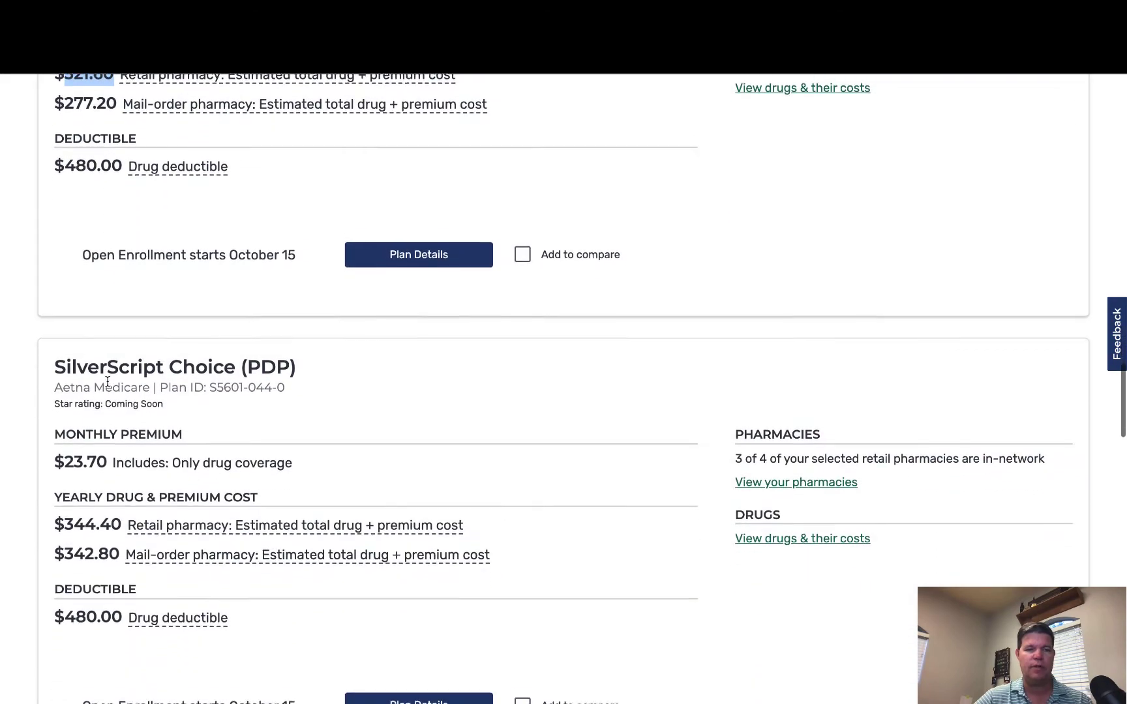
left_click_drag(116, 510, 72, 520)
scroll(72, 519, "up", 1)
scroll(72, 520, "up", 18)
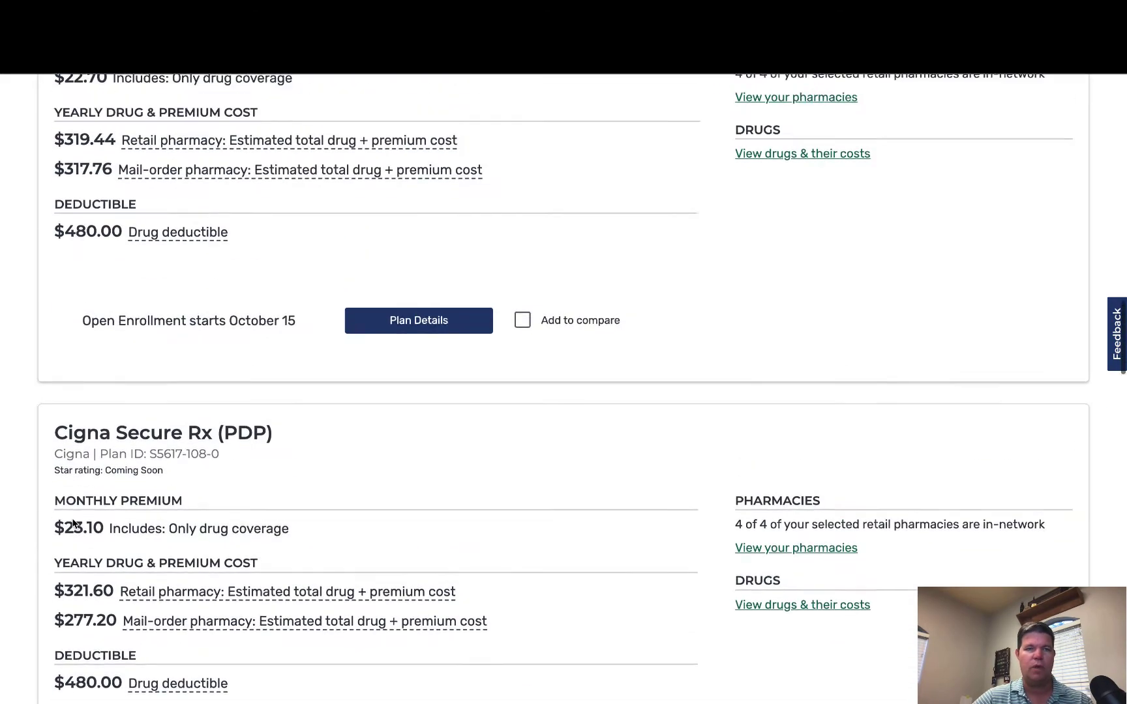
Step: Open the plan details of SilverScript SmartRx (PDP) and review the premium and drug deductible in its overview
scroll(72, 522, "up", 7)
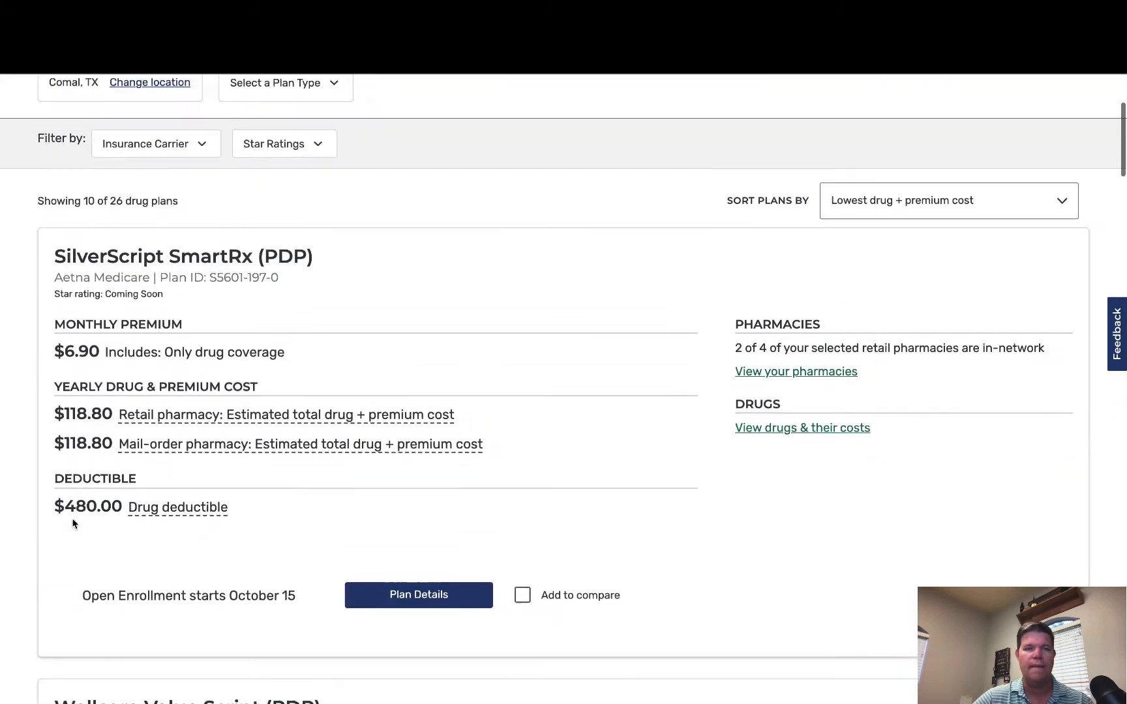
scroll(72, 519, "down", 3)
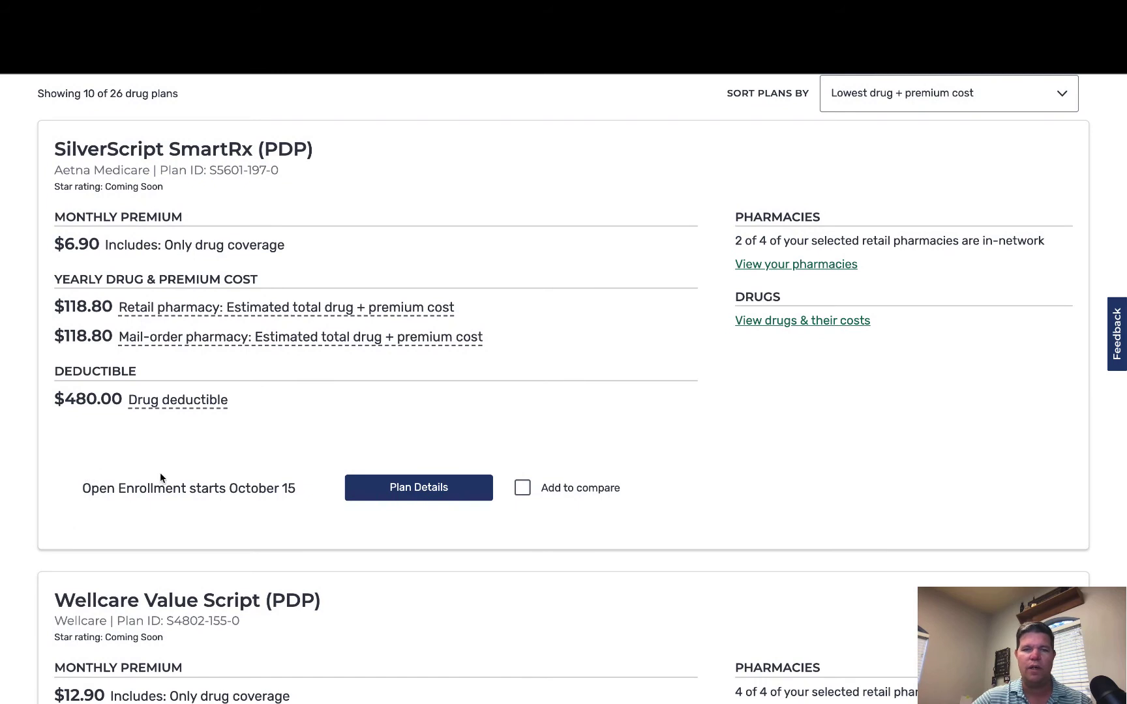
left_click(419, 489)
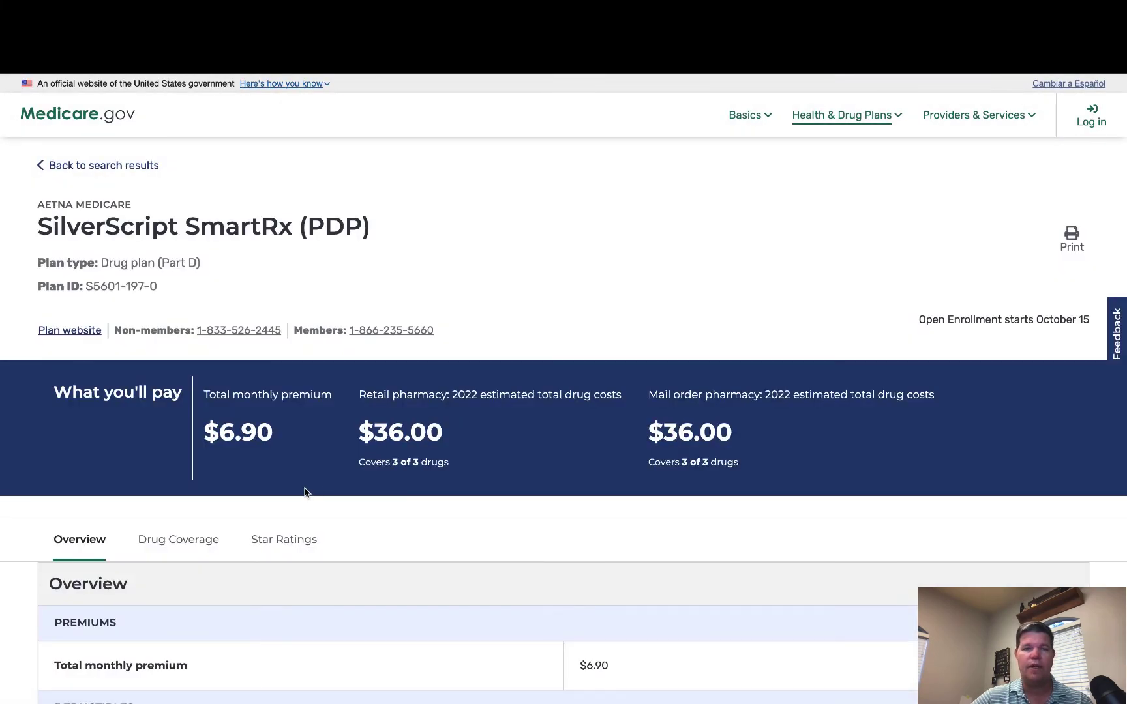
scroll(305, 492, "down", 4)
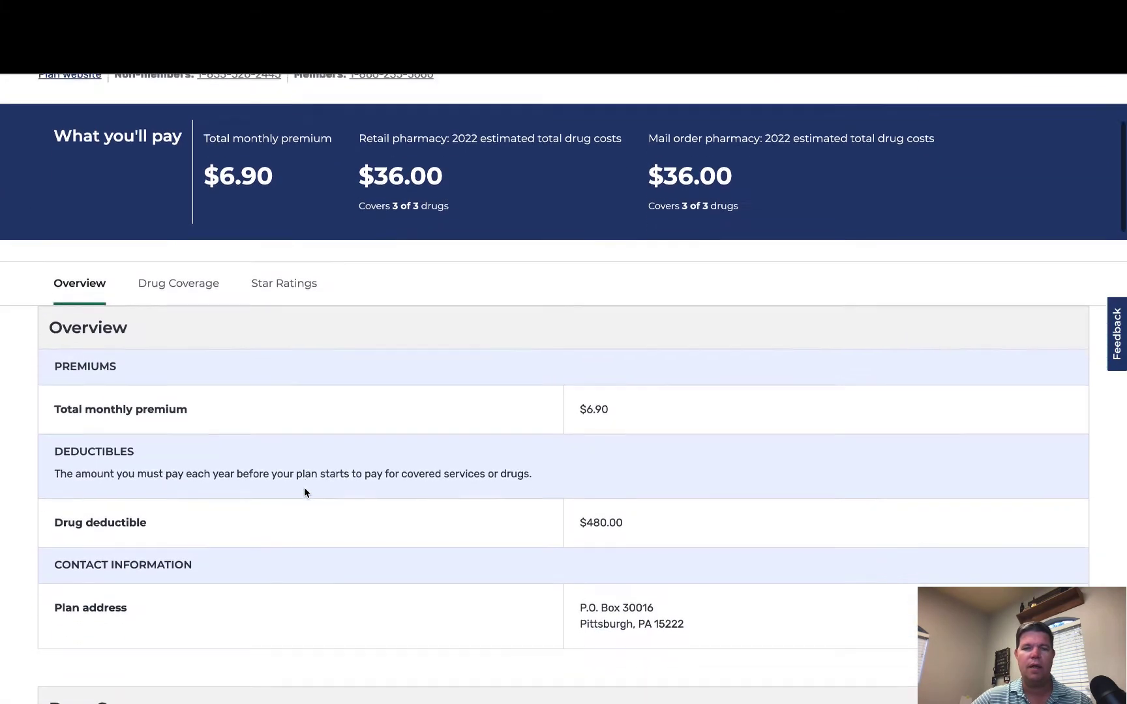
scroll(305, 490, "down", 2)
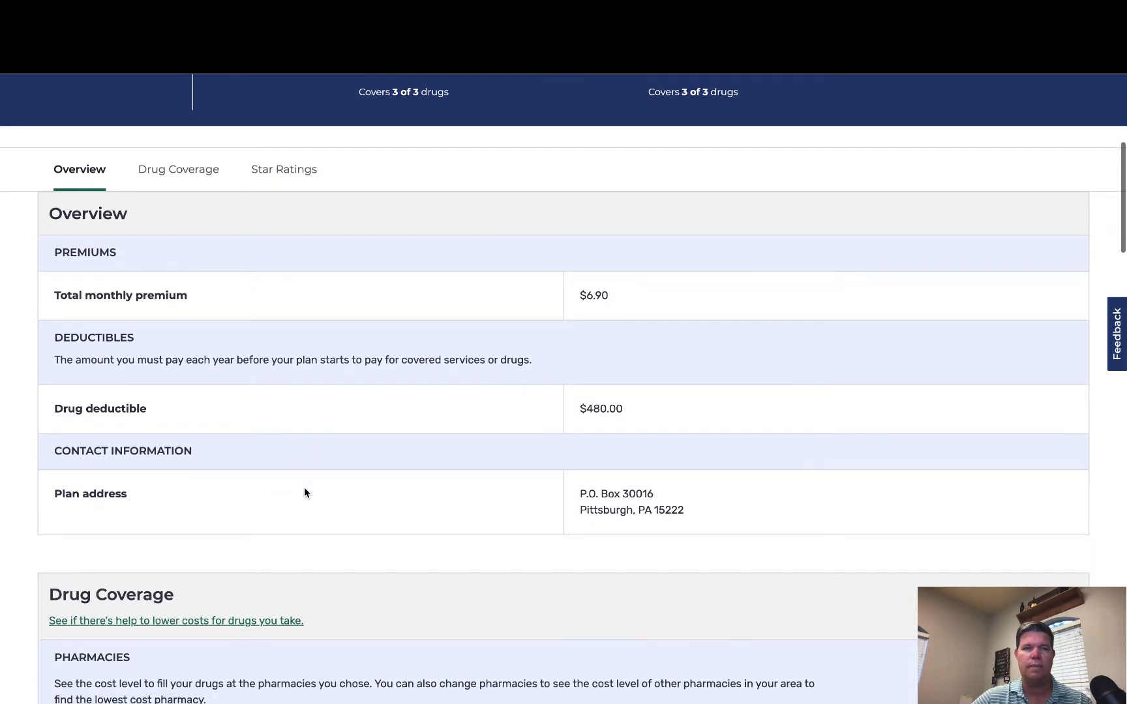
scroll(305, 492, "down", 1)
scroll(305, 492, "up", 2)
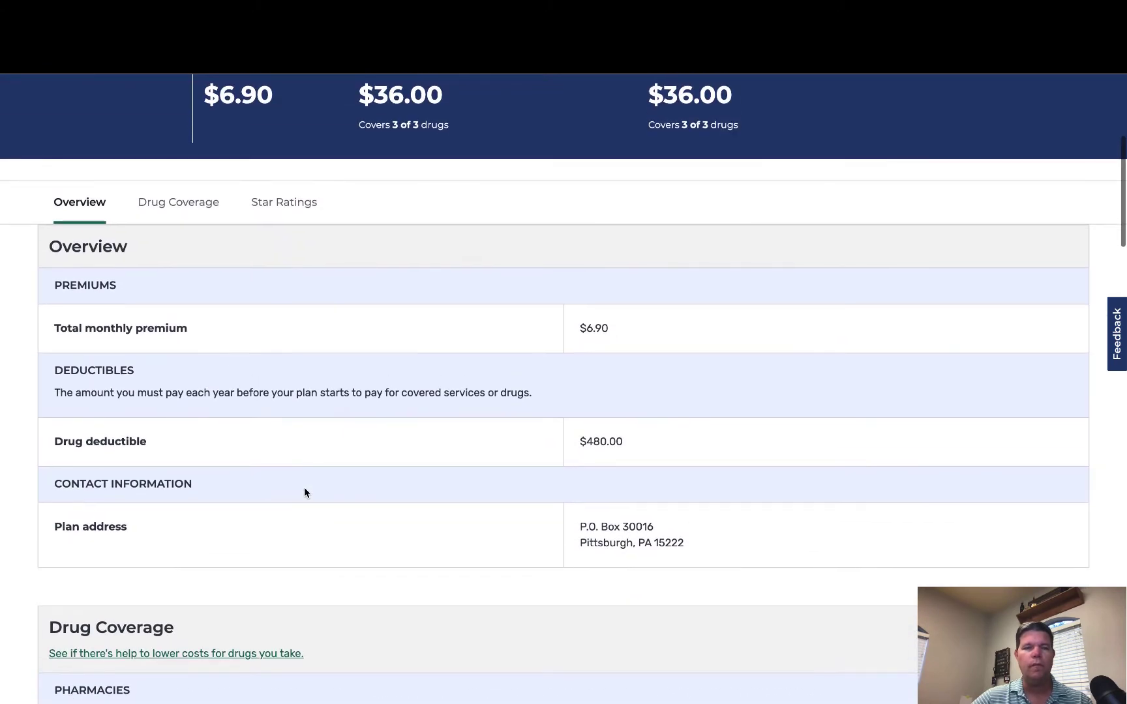
Step: Check each chosen pharmacy's network status and compare the yearly costs of Atorvastatin, Lisinopril and Omeprazole by pharmacy
scroll(304, 493, "down", 8)
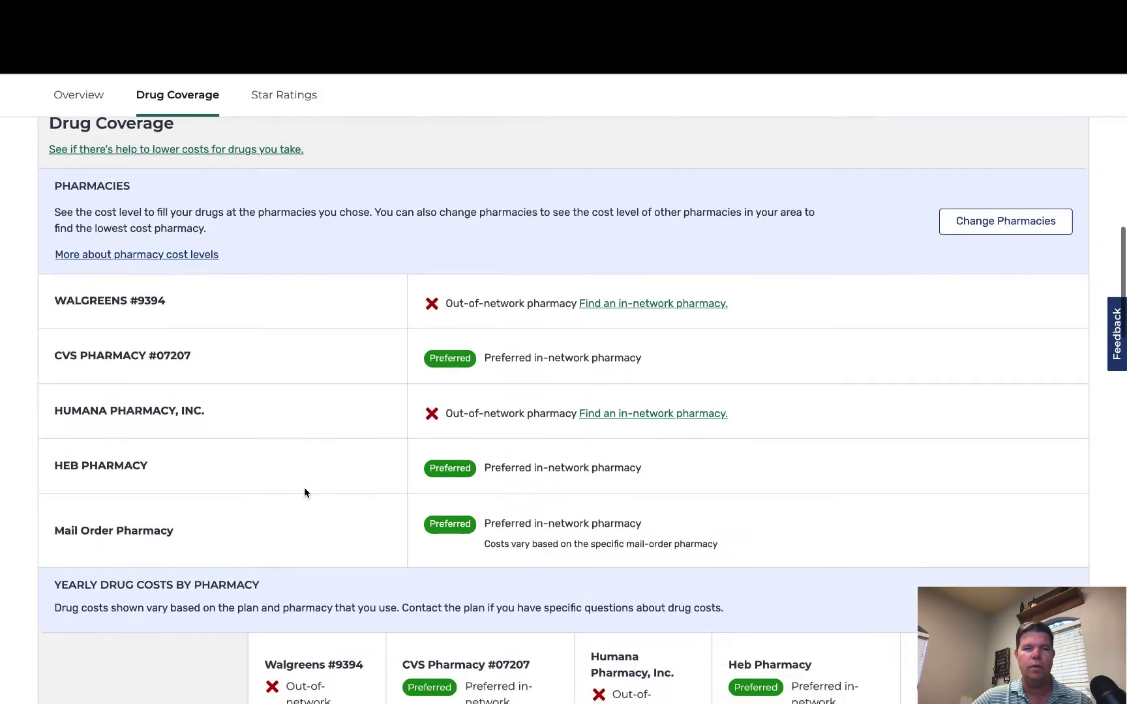
scroll(304, 493, "down", 6)
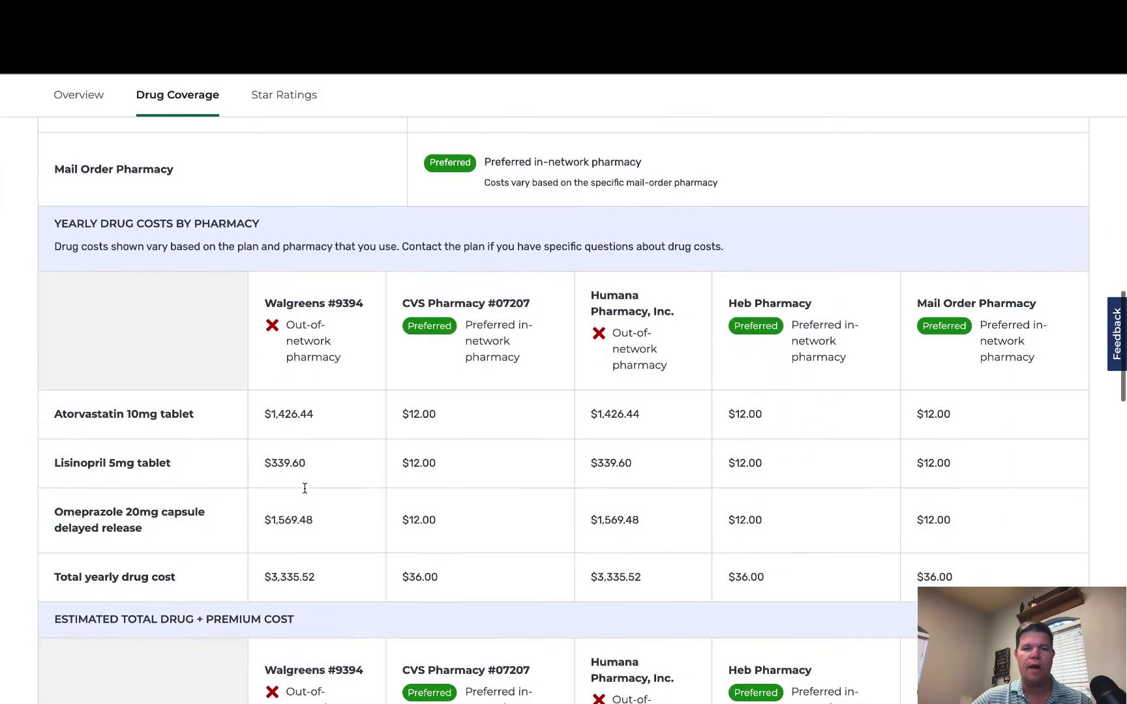
scroll(304, 489, "down", 2)
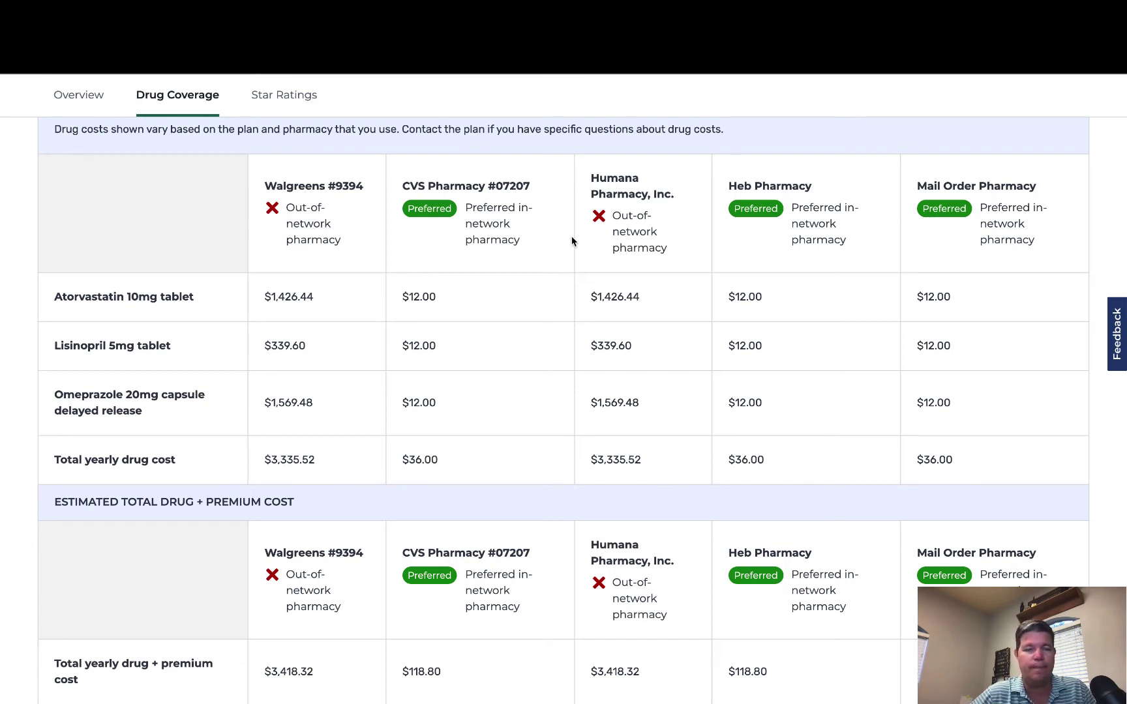
scroll(535, 241, "up", 1)
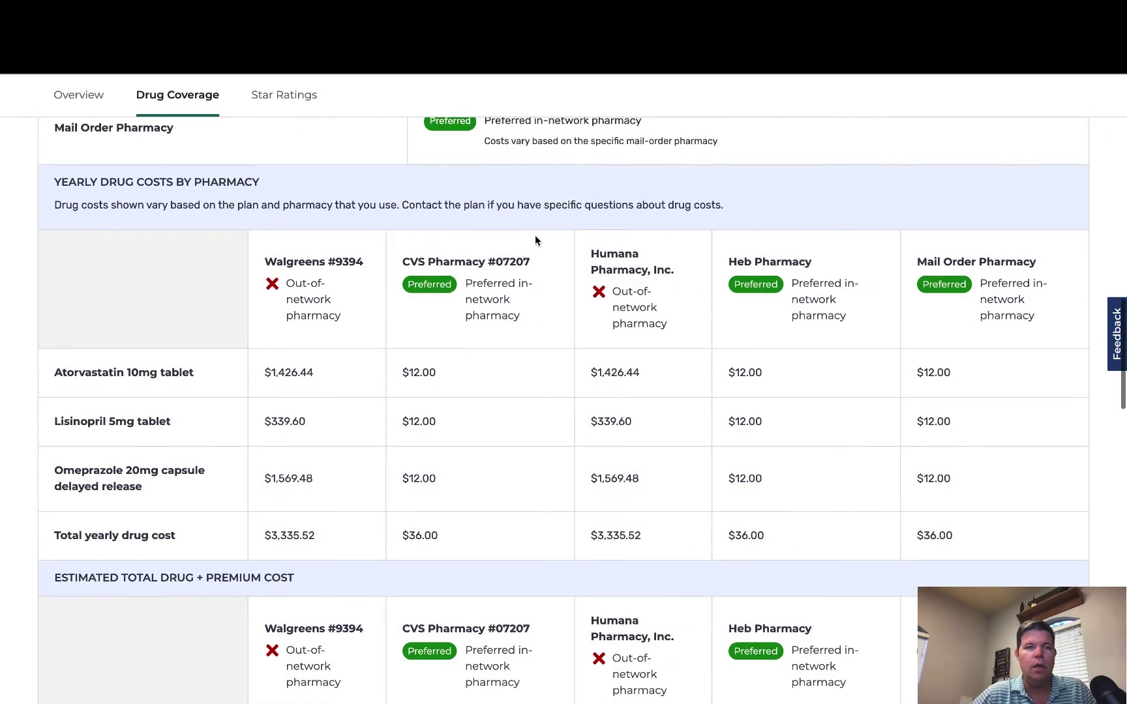
scroll(536, 241, "down", 2)
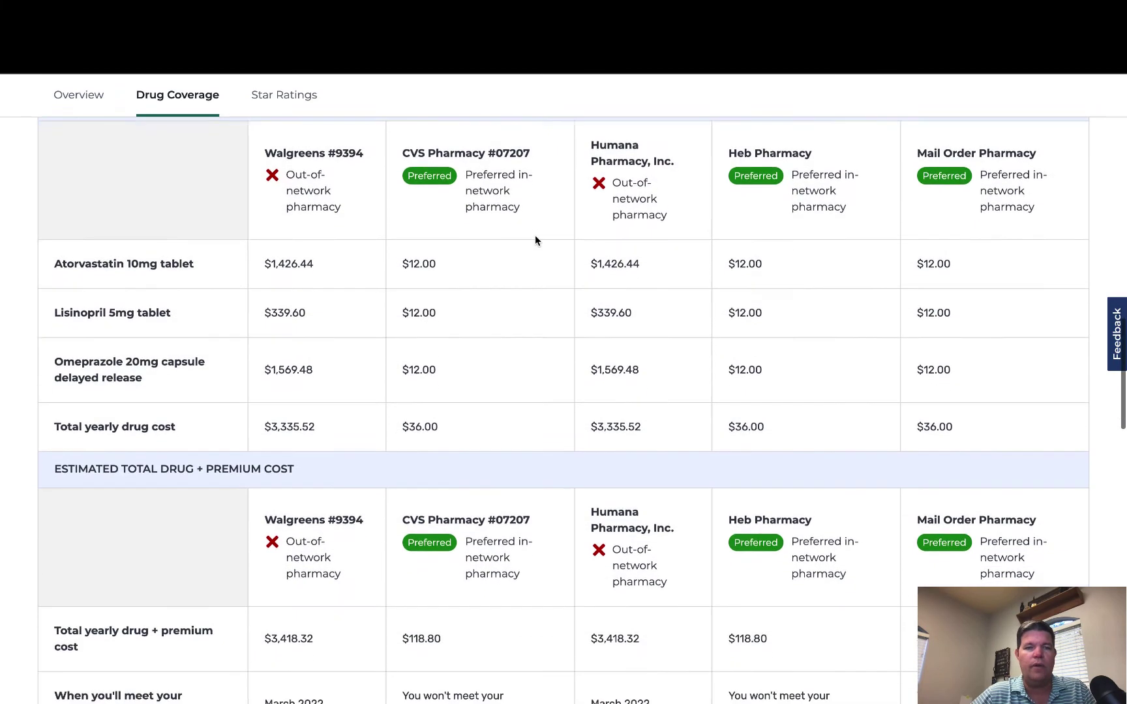
scroll(536, 240, "up", 2)
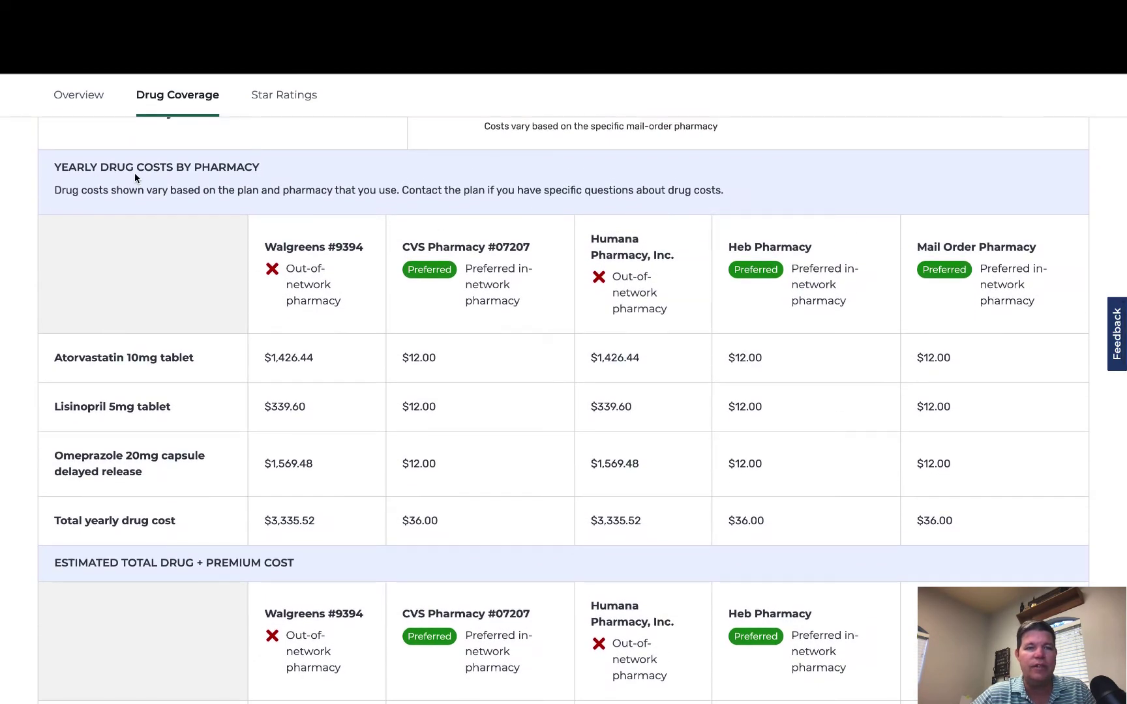
scroll(168, 250, "down", 2)
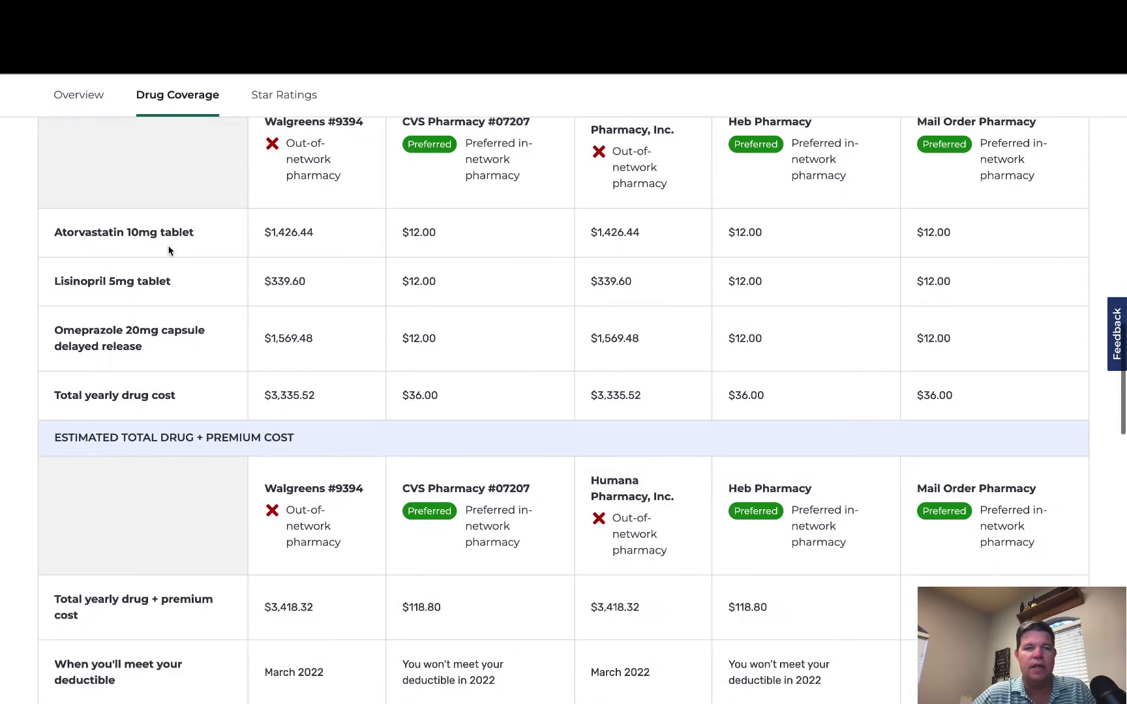
scroll(437, 259, "up", 1)
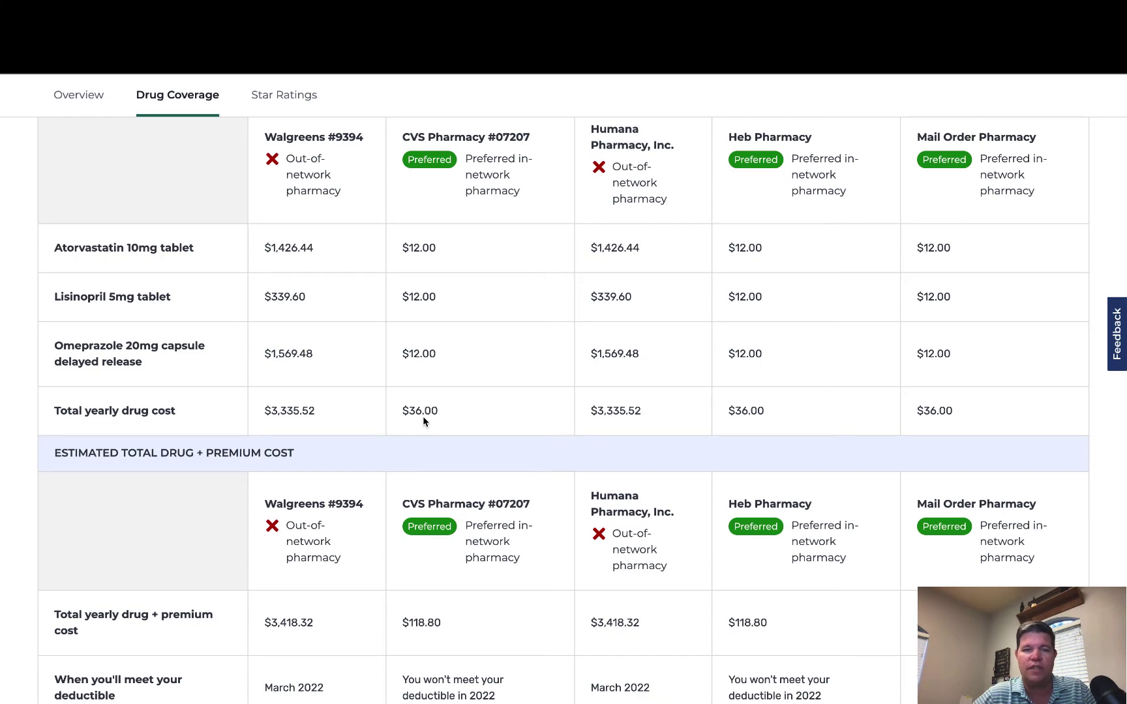
Step: Compare the estimated total yearly drug and premium cost by pharmacy, and check when the deductible would be met
scroll(424, 420, "down", 4)
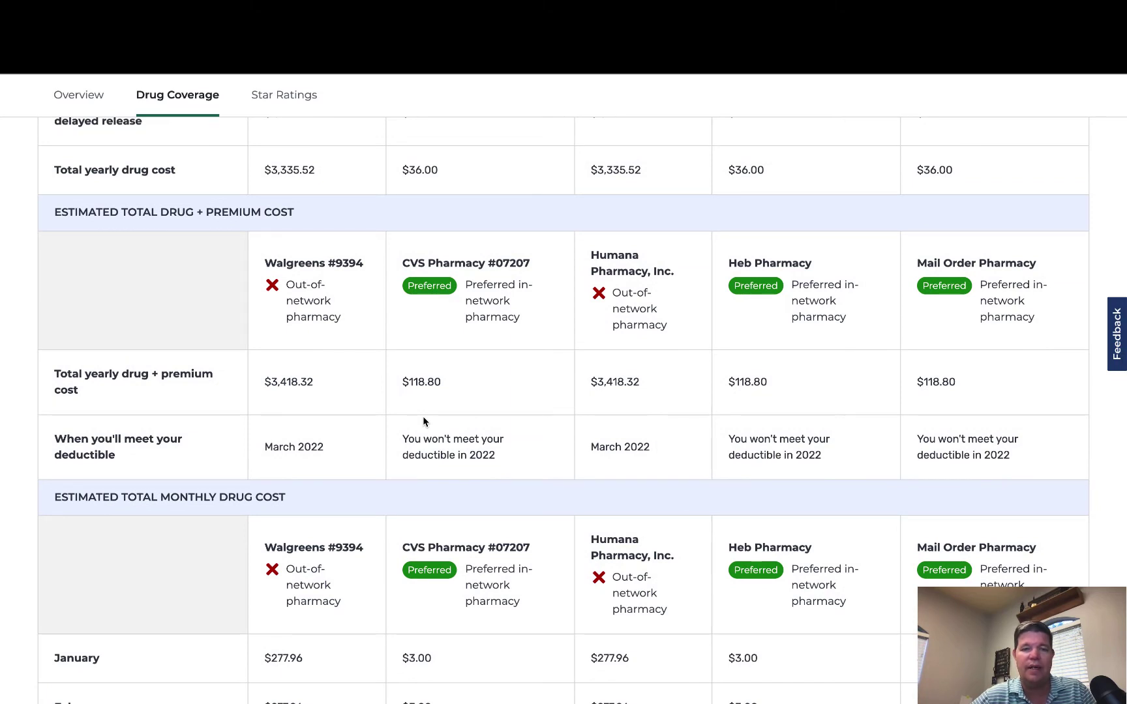
scroll(422, 420, "up", 1)
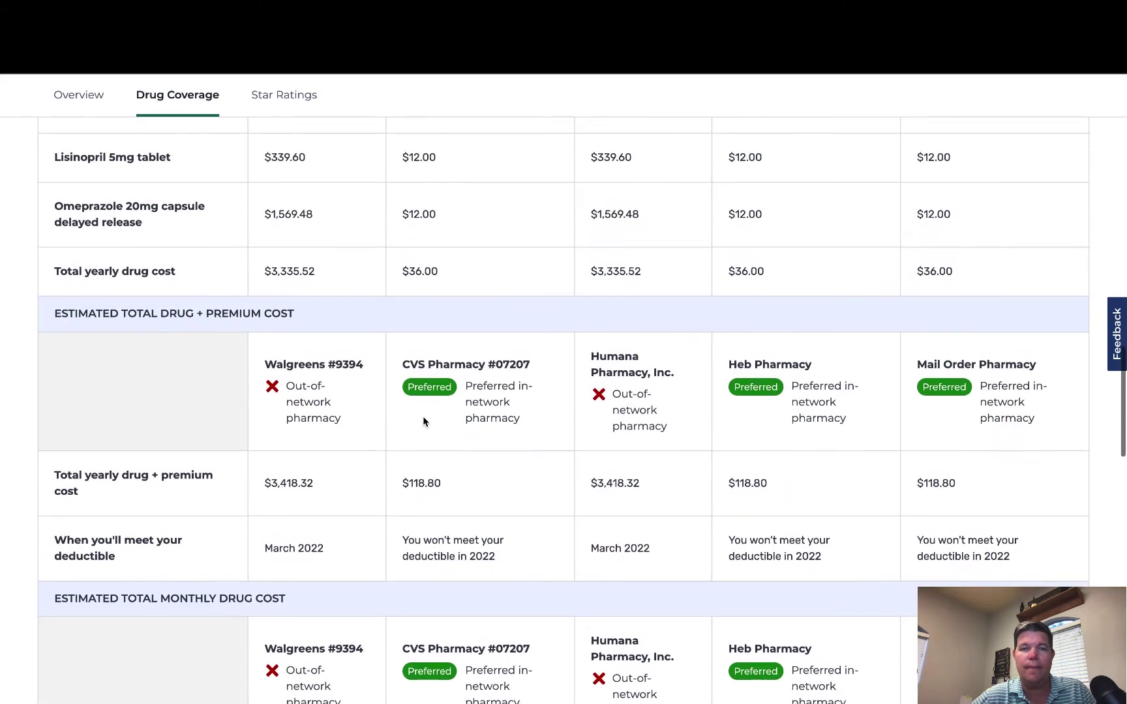
scroll(423, 420, "down", 1)
scroll(423, 421, "down", 2)
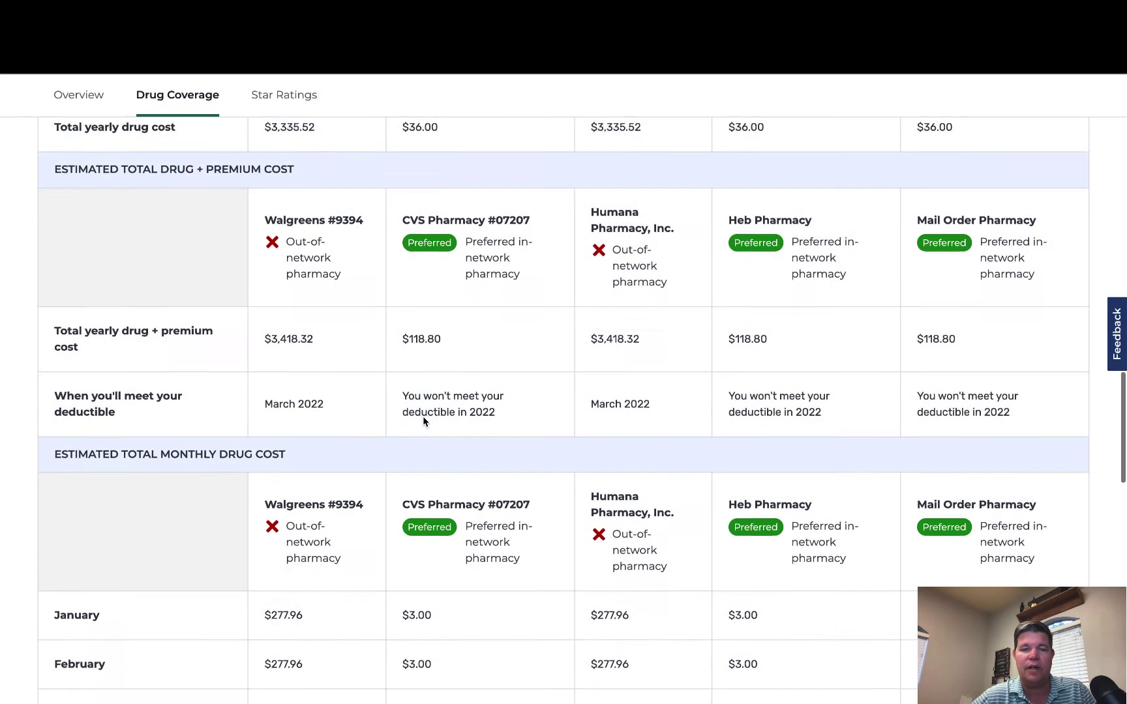
scroll(422, 420, "down", 3)
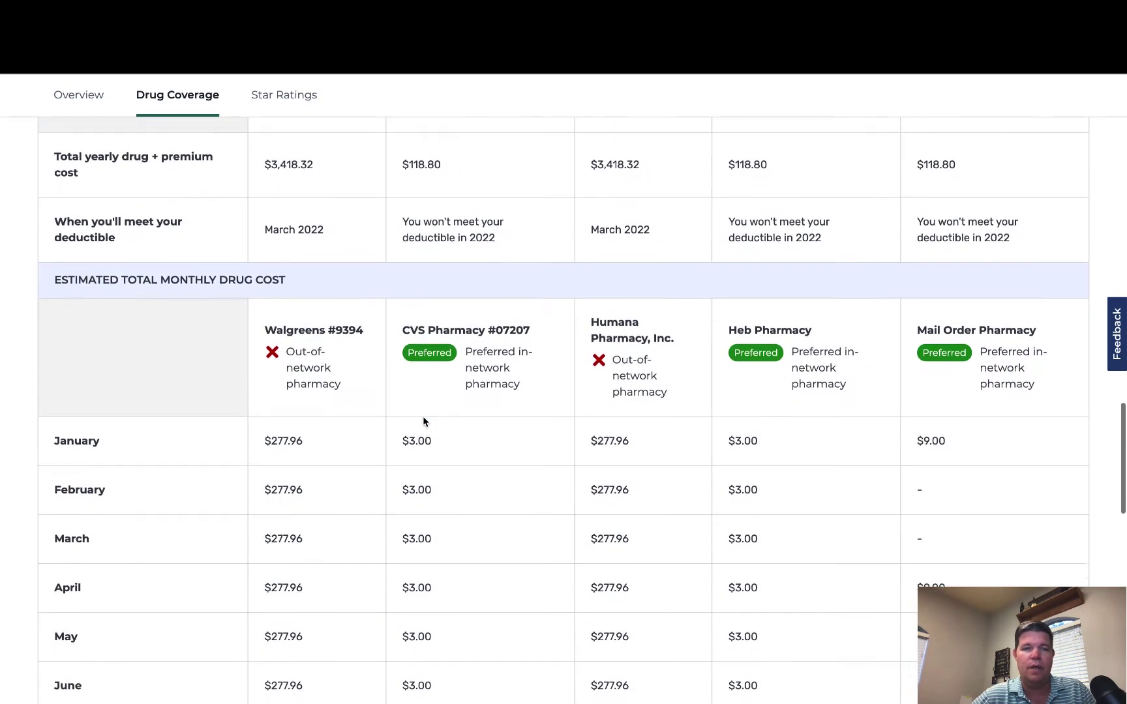
Step: Examine the estimated monthly drug costs by pharmacy, highlighting the mail-order amounts for January, April and July
scroll(423, 421, "down", 2)
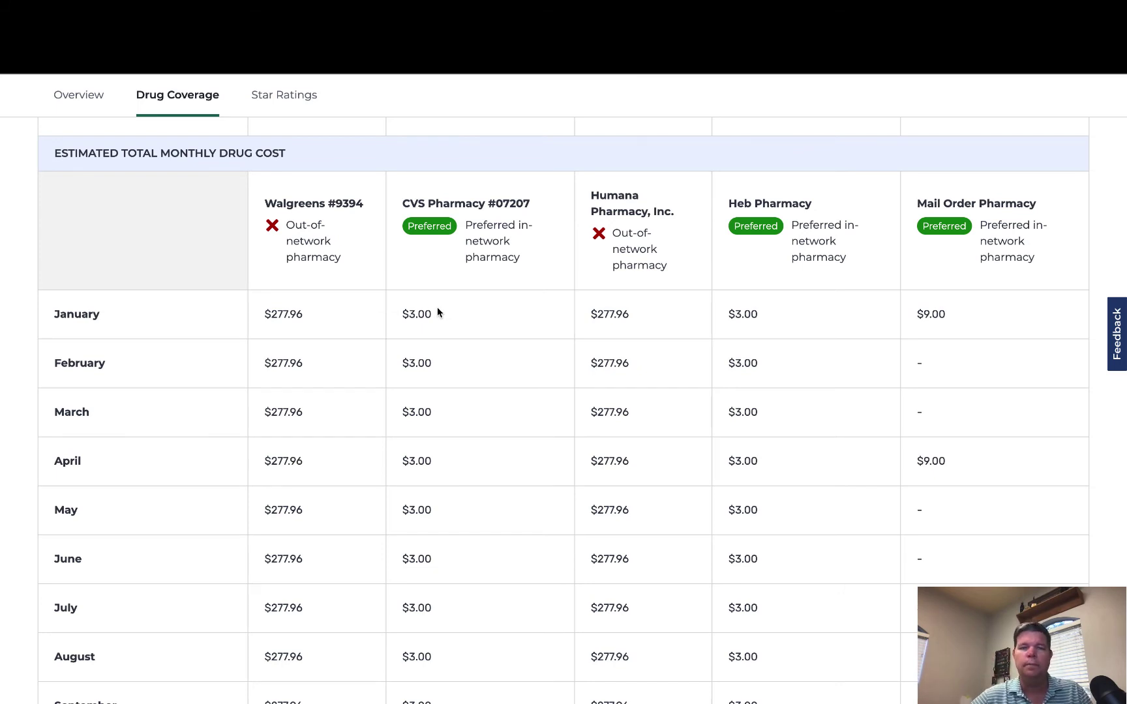
scroll(437, 306, "down", 2)
scroll(437, 306, "up", 2)
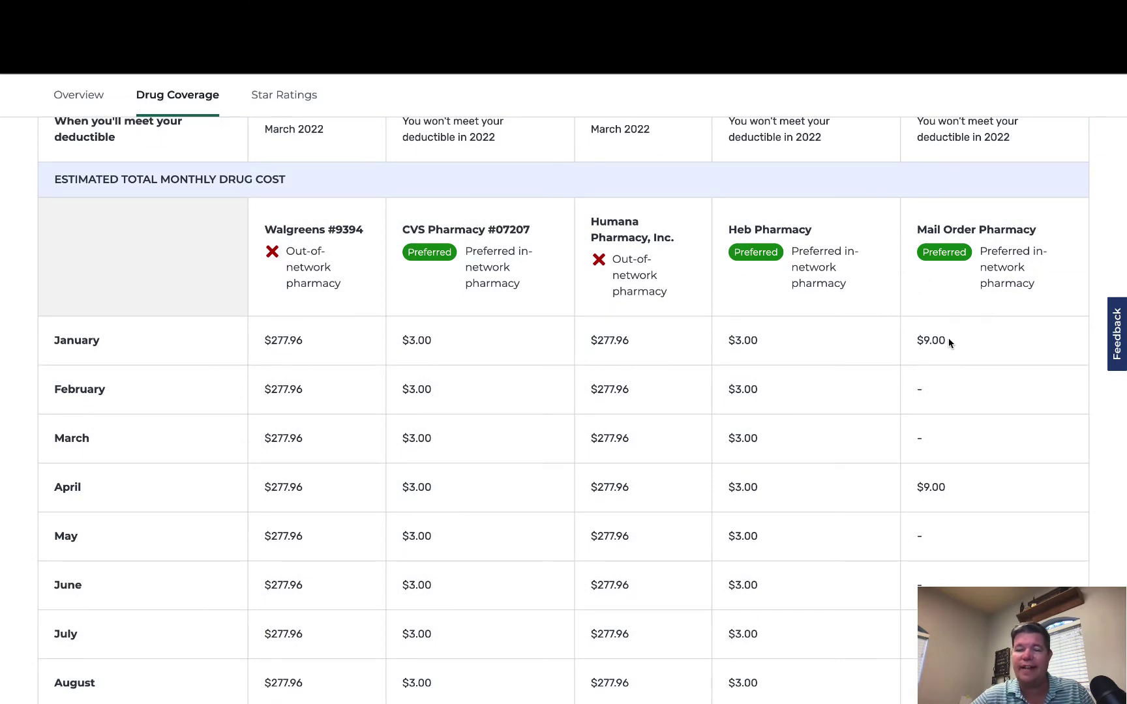
left_click_drag(922, 340, 948, 344)
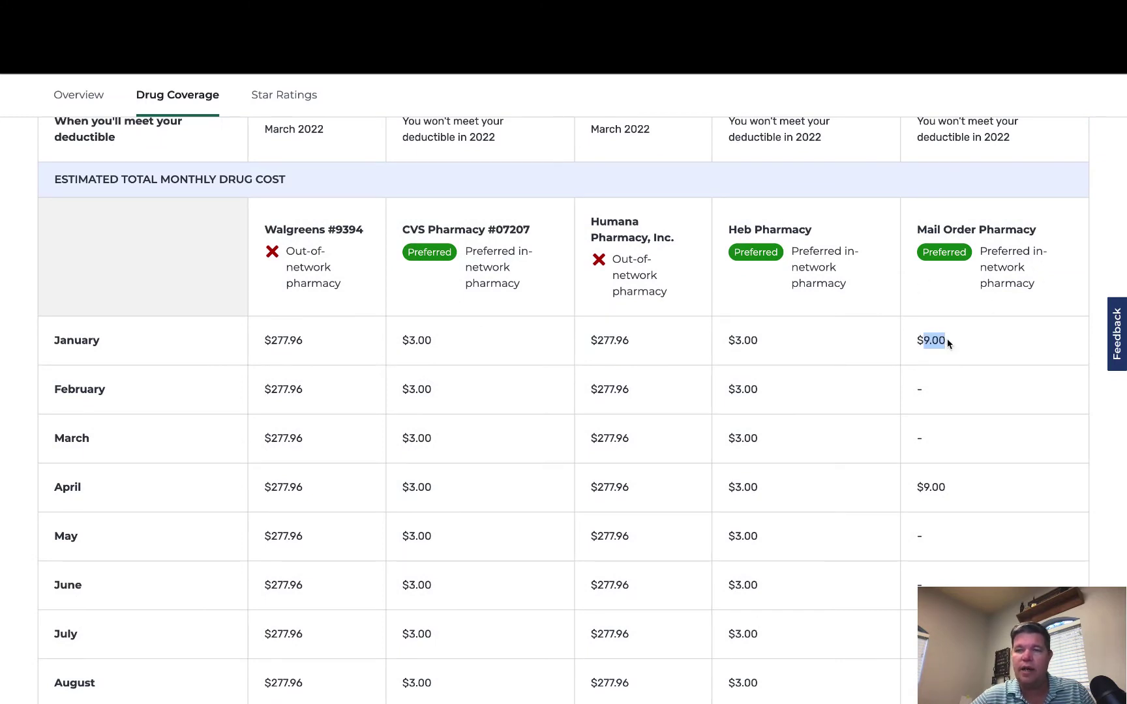
left_click_drag(915, 488, 947, 489)
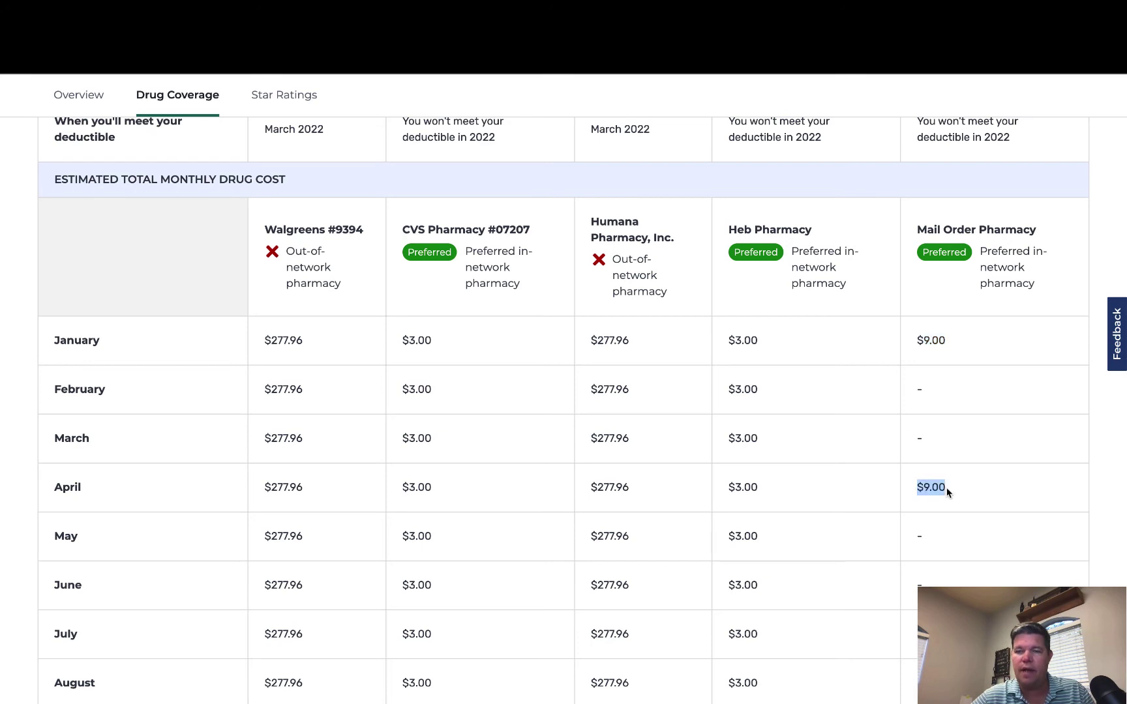
left_click(916, 633)
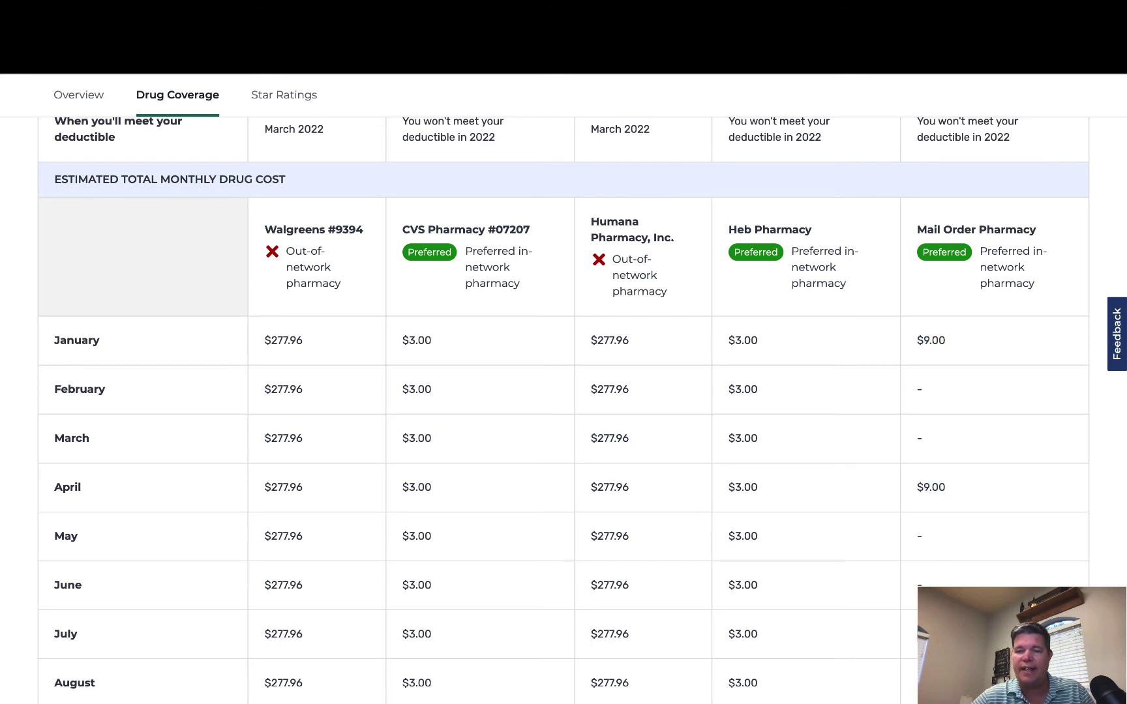
scroll(711, 435, "down", 5)
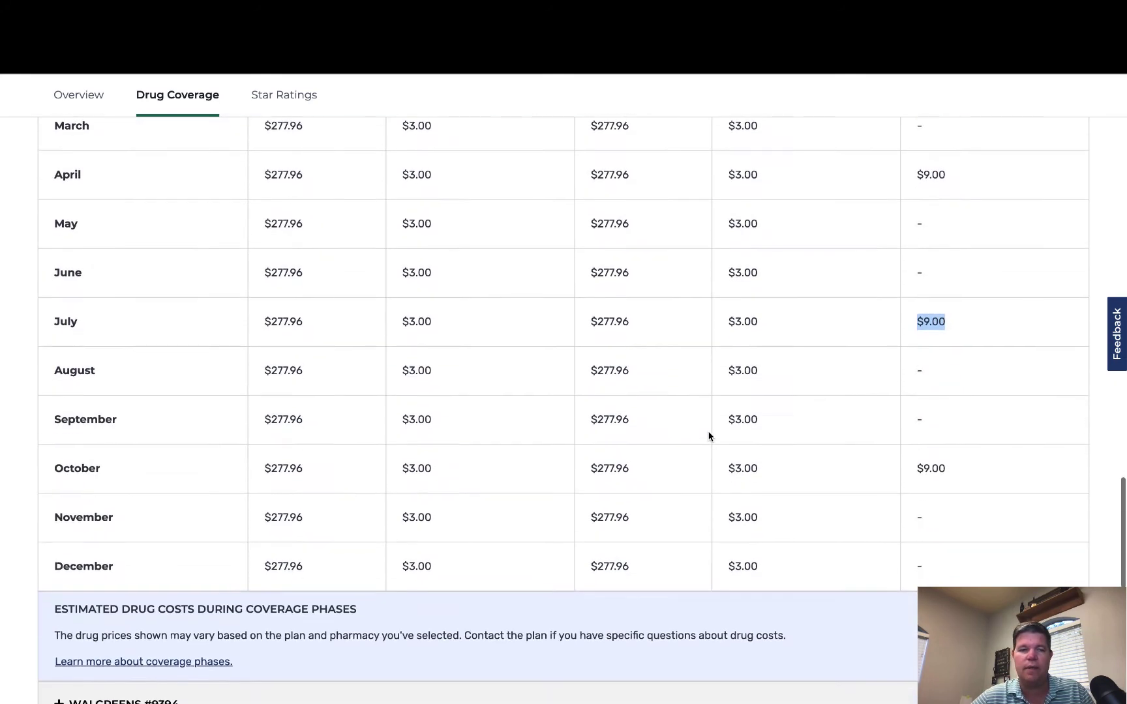
scroll(709, 435, "up", 1)
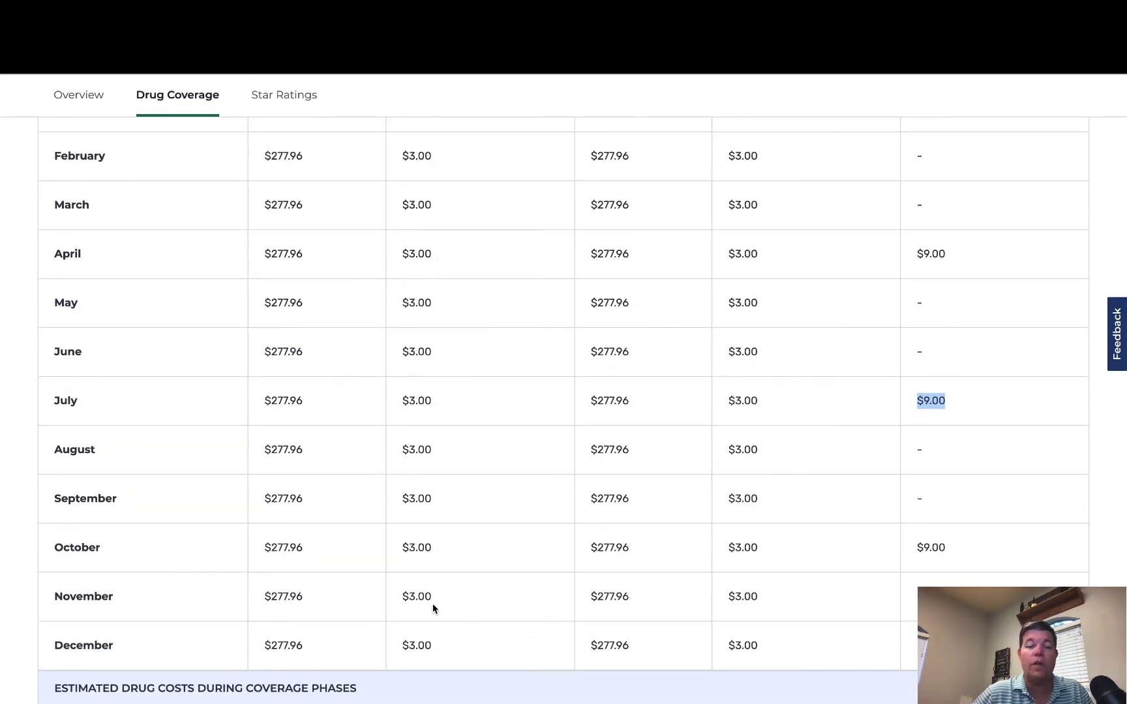
Step: Leave the SilverScript SmartRx plan details and return to the list of drug plan search results
scroll(432, 603, "up", 6)
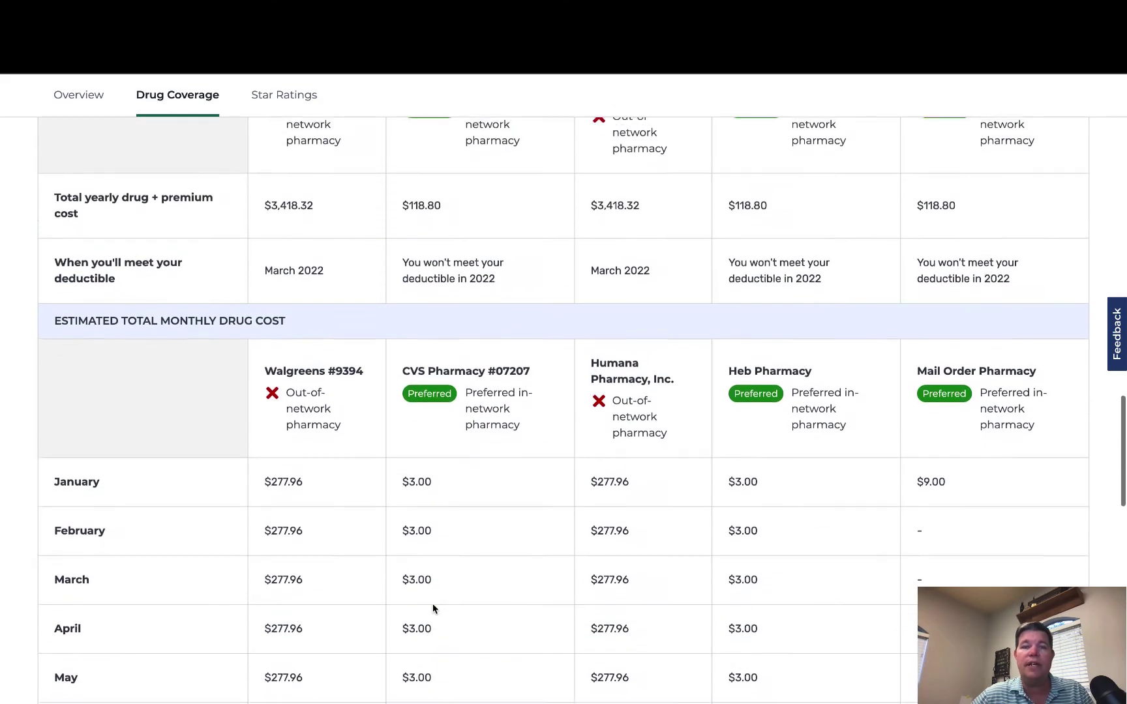
scroll(433, 603, "up", 12)
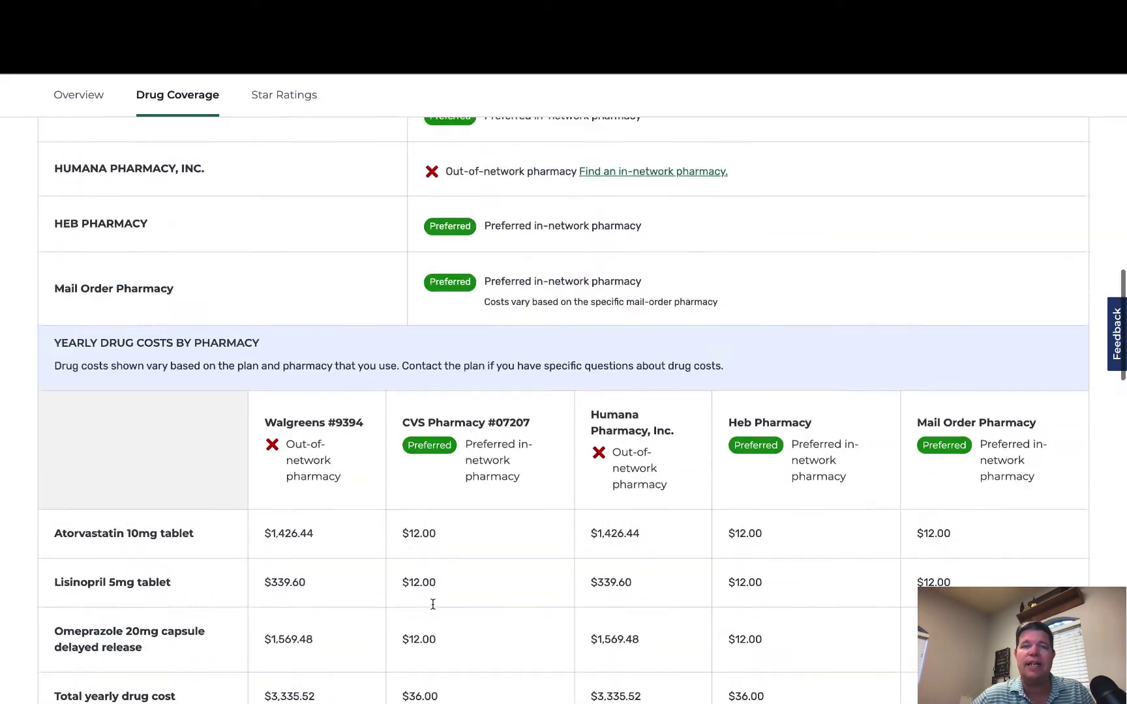
scroll(432, 604, "up", 11)
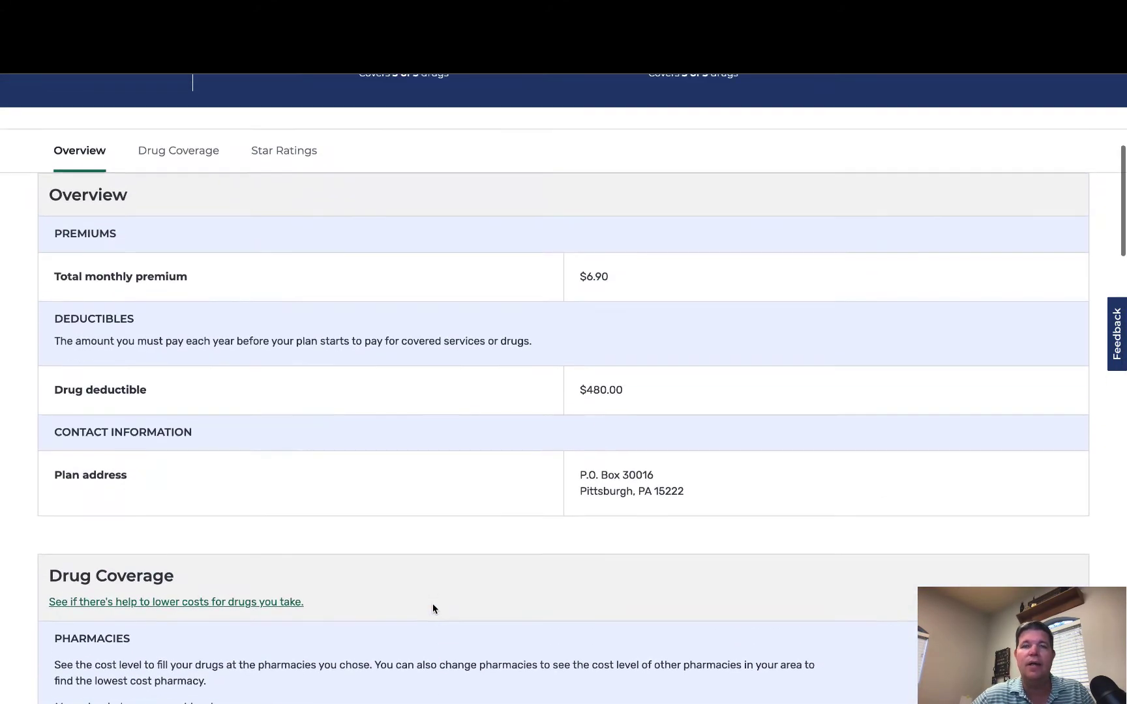
scroll(433, 609, "up", 6)
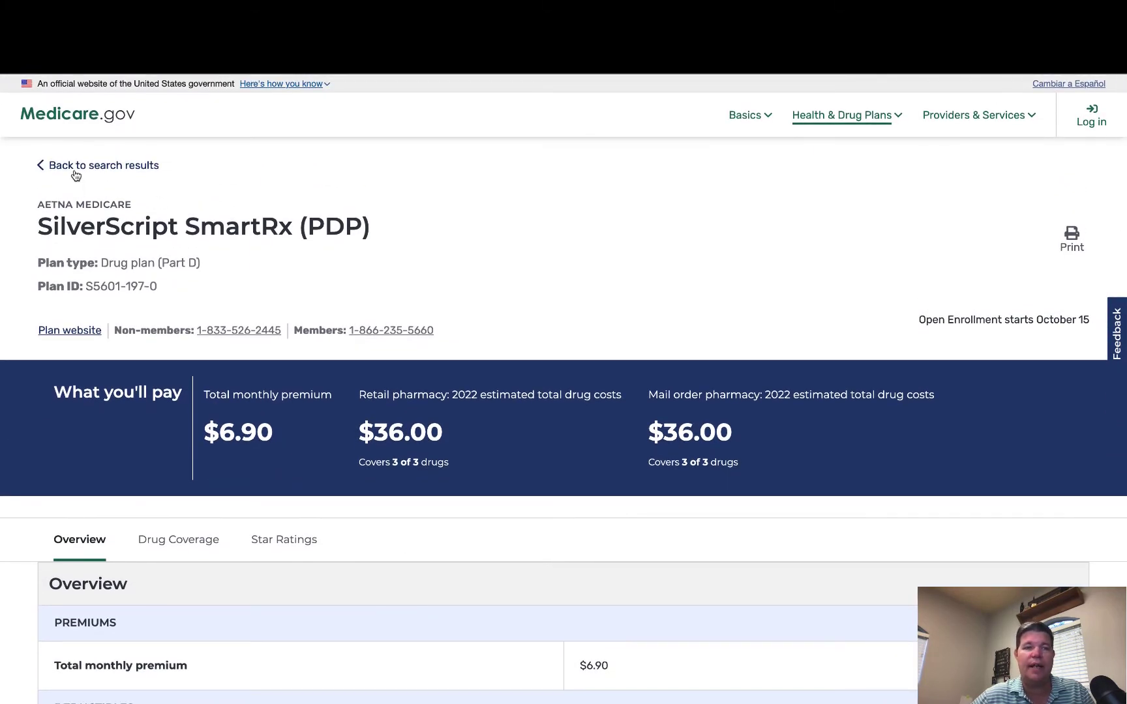
left_click(134, 168)
Step: Add the SilverScript SmartRx and Wellcare Value Script plans to the comparison
scroll(516, 268, "down", 5)
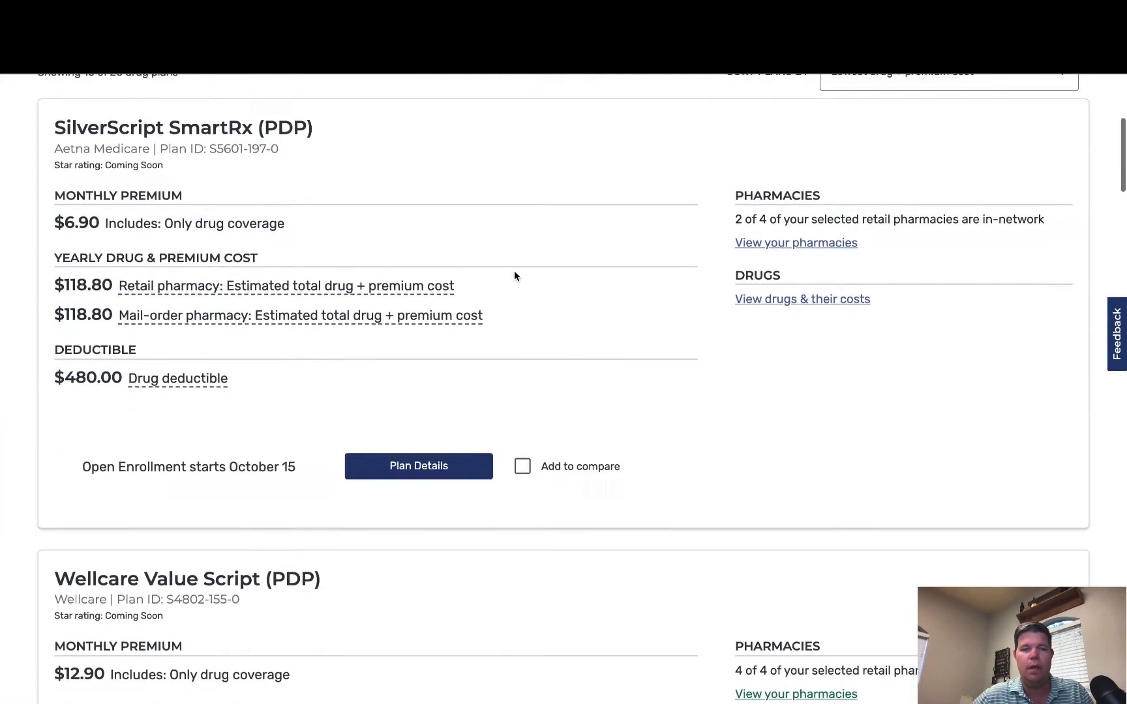
scroll(514, 276, "down", 1)
scroll(514, 276, "up", 2)
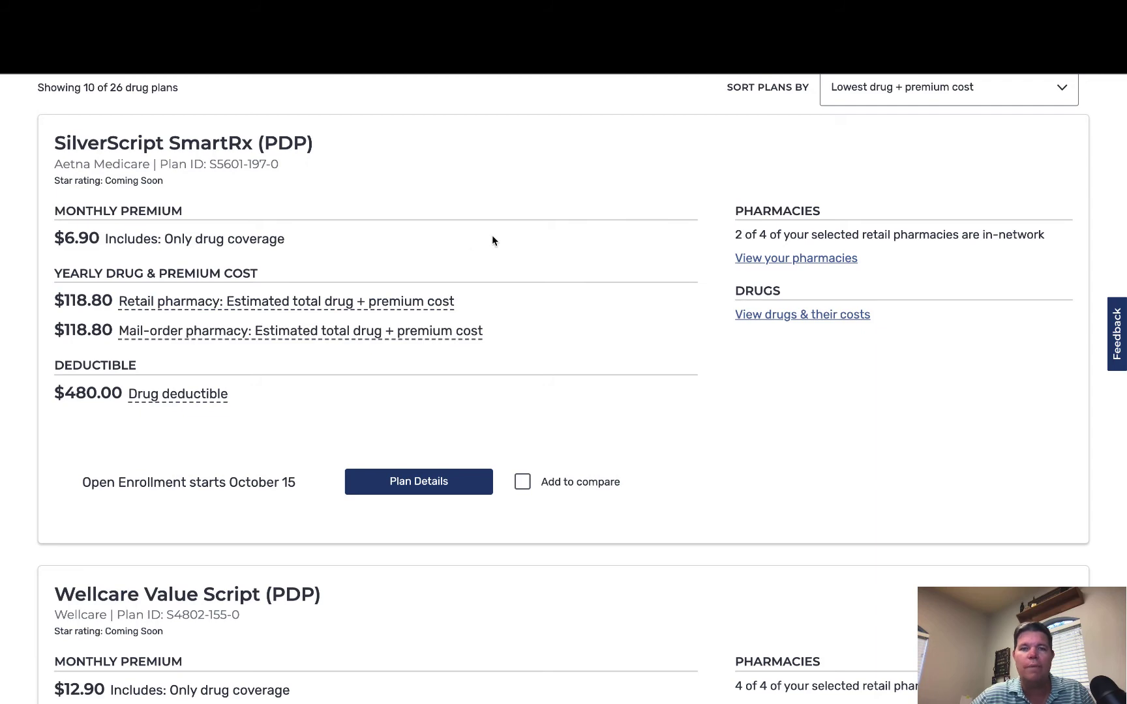
left_click(523, 486)
scroll(566, 435, "down", 4)
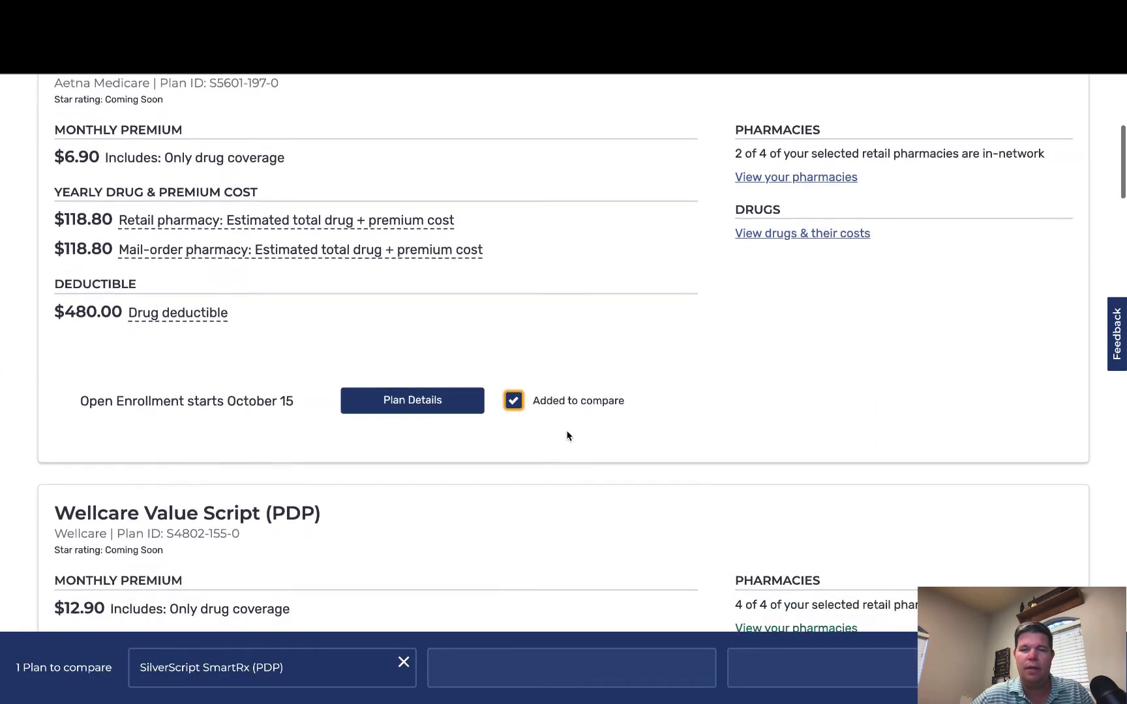
scroll(566, 436, "down", 4)
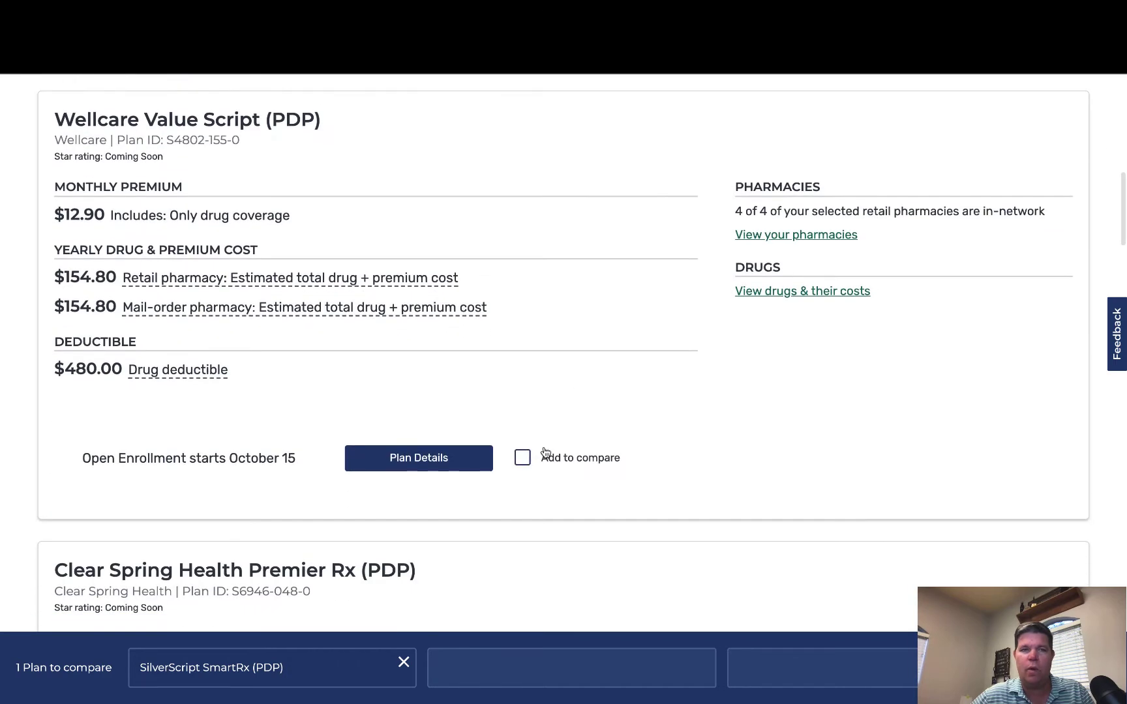
left_click(523, 458)
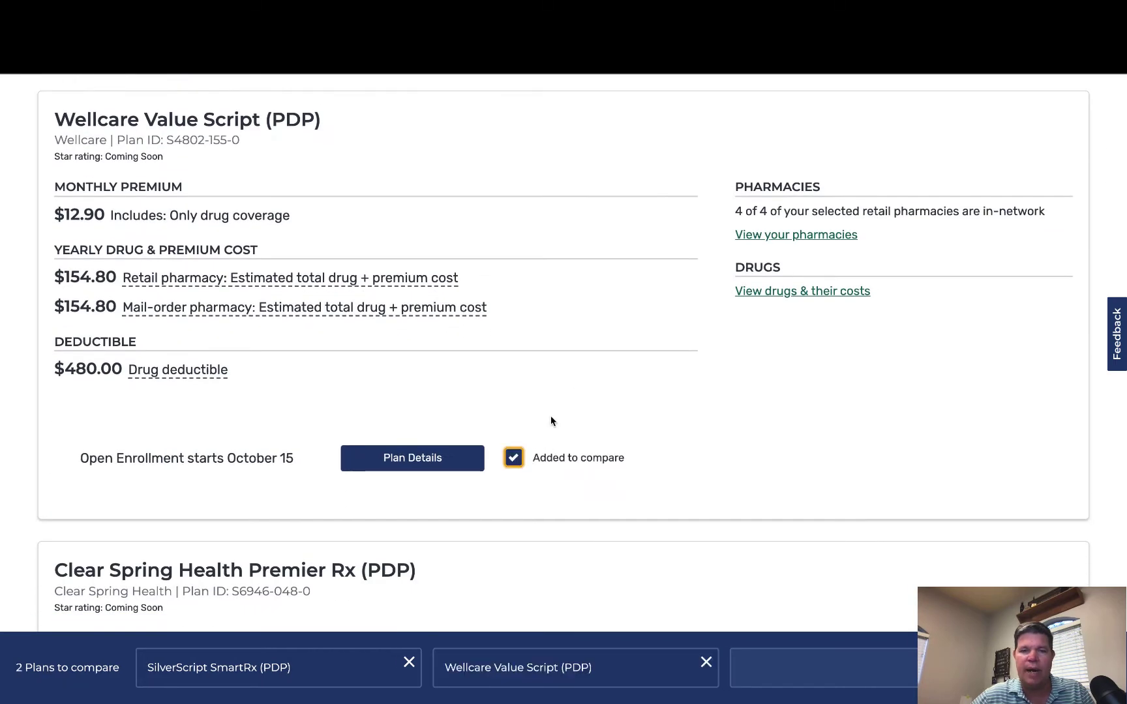
Step: Add the Clear Spring Health Premier Rx plan to the comparison and open the side-by-side view of the three plans
scroll(551, 416, "down", 1)
scroll(550, 410, "down", 6)
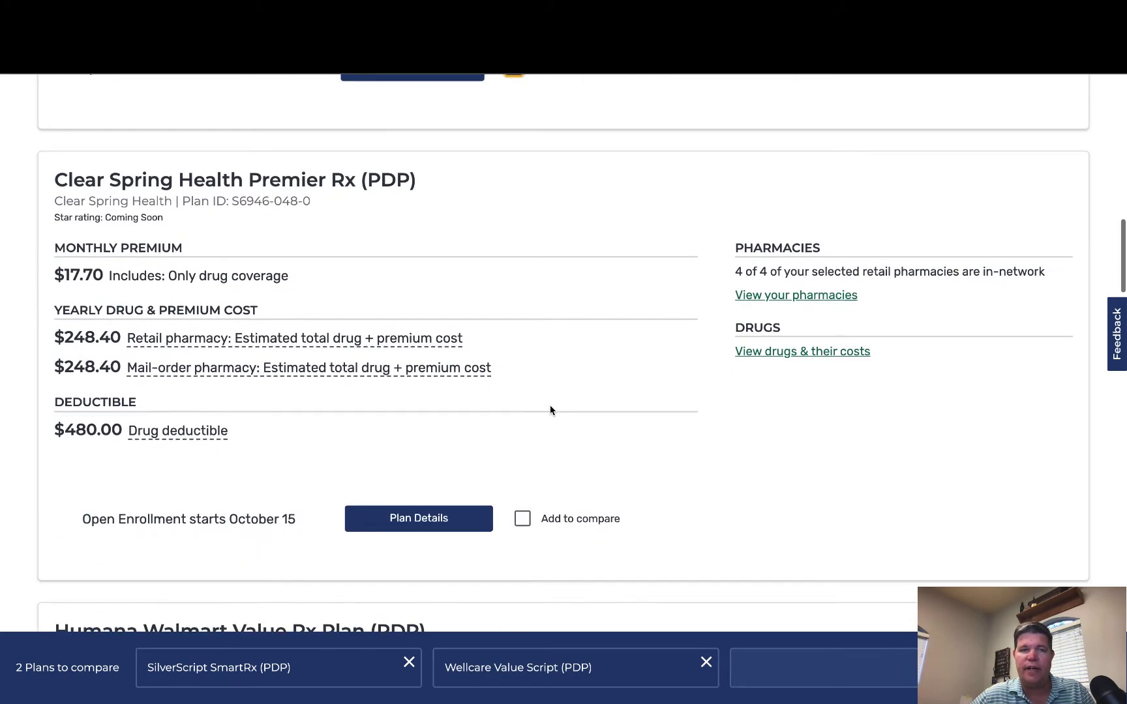
left_click(524, 520)
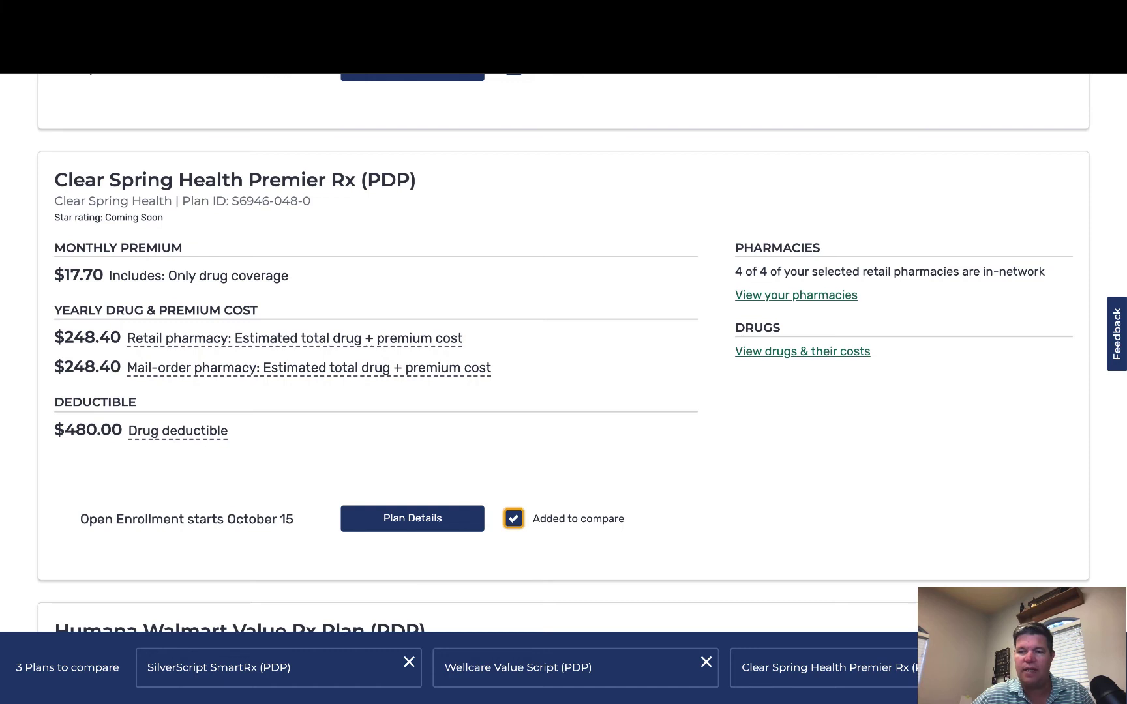
left_click(1067, 668)
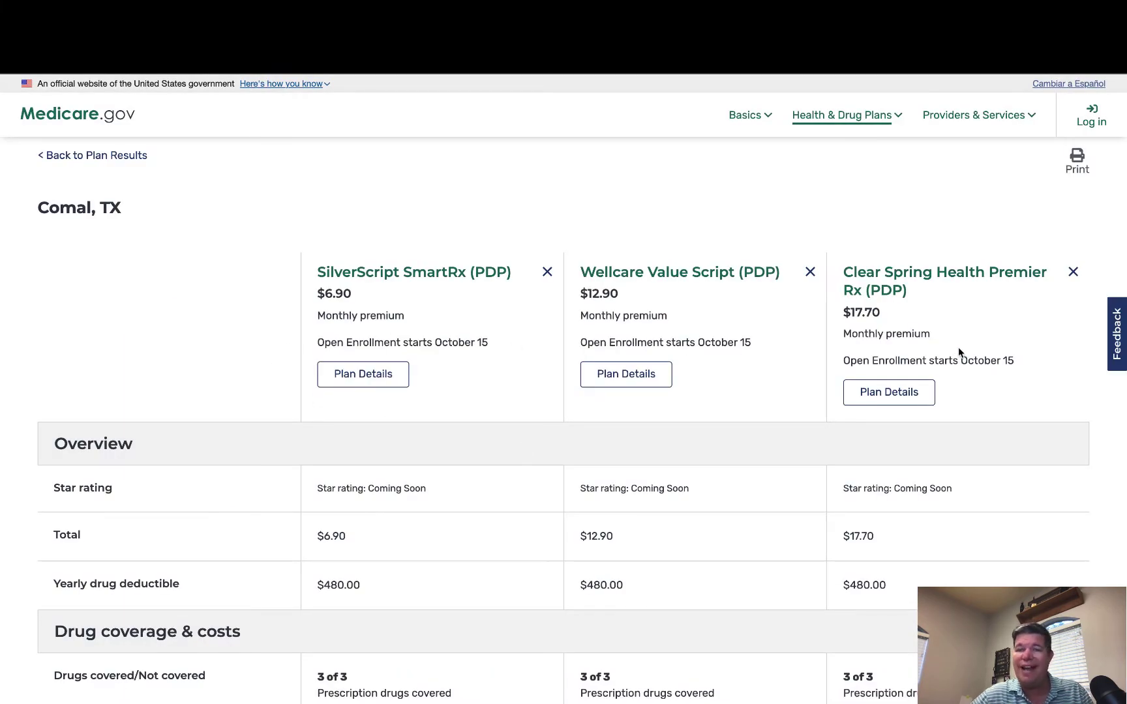
Step: Compare the three plans' monthly premiums, yearly drug deductibles and numbers of covered drugs
scroll(276, 338, "down", 4)
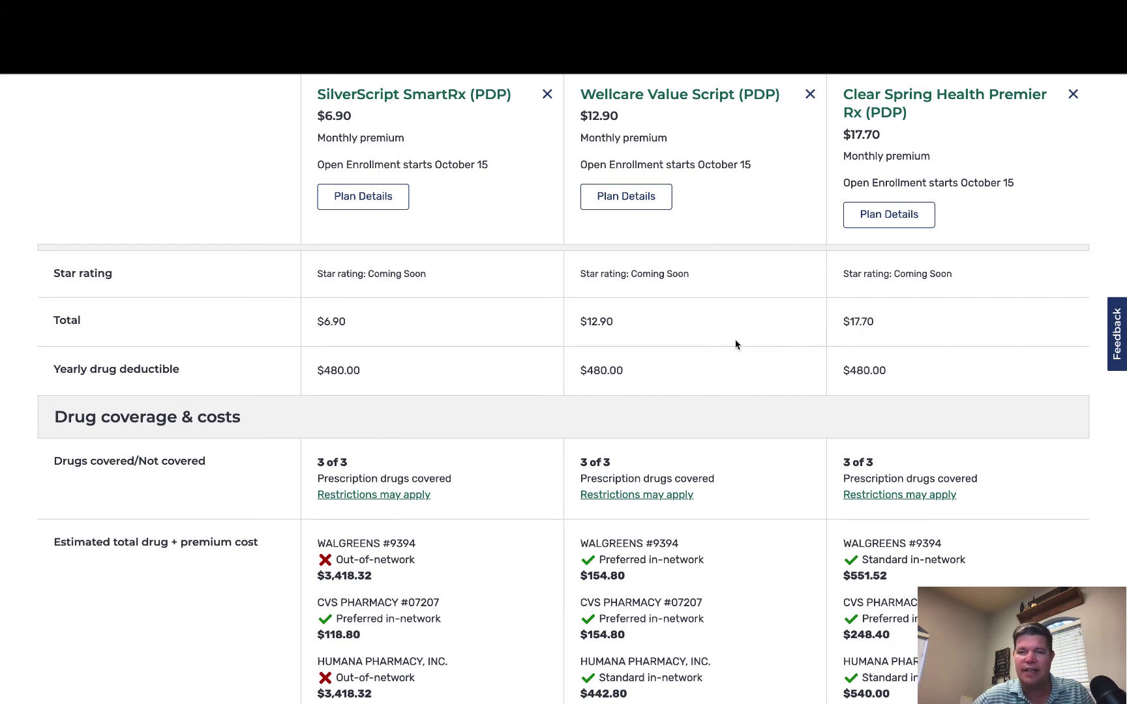
scroll(245, 332, "down", 3)
scroll(244, 333, "up", 1)
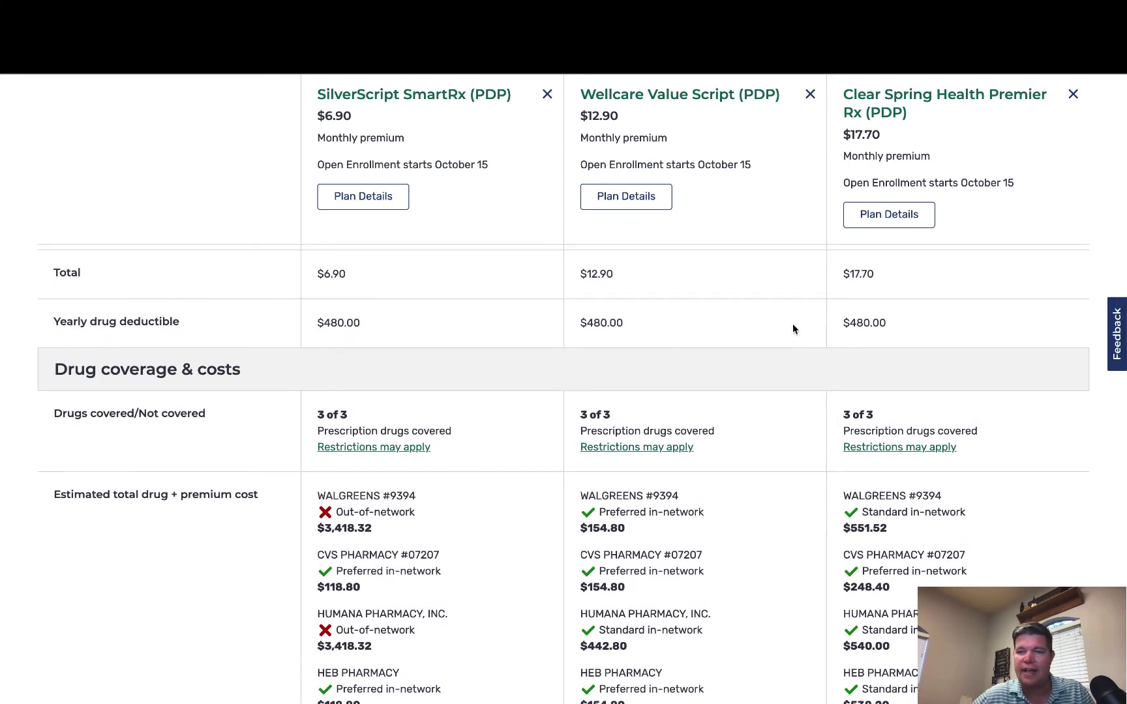
scroll(277, 321, "down", 1)
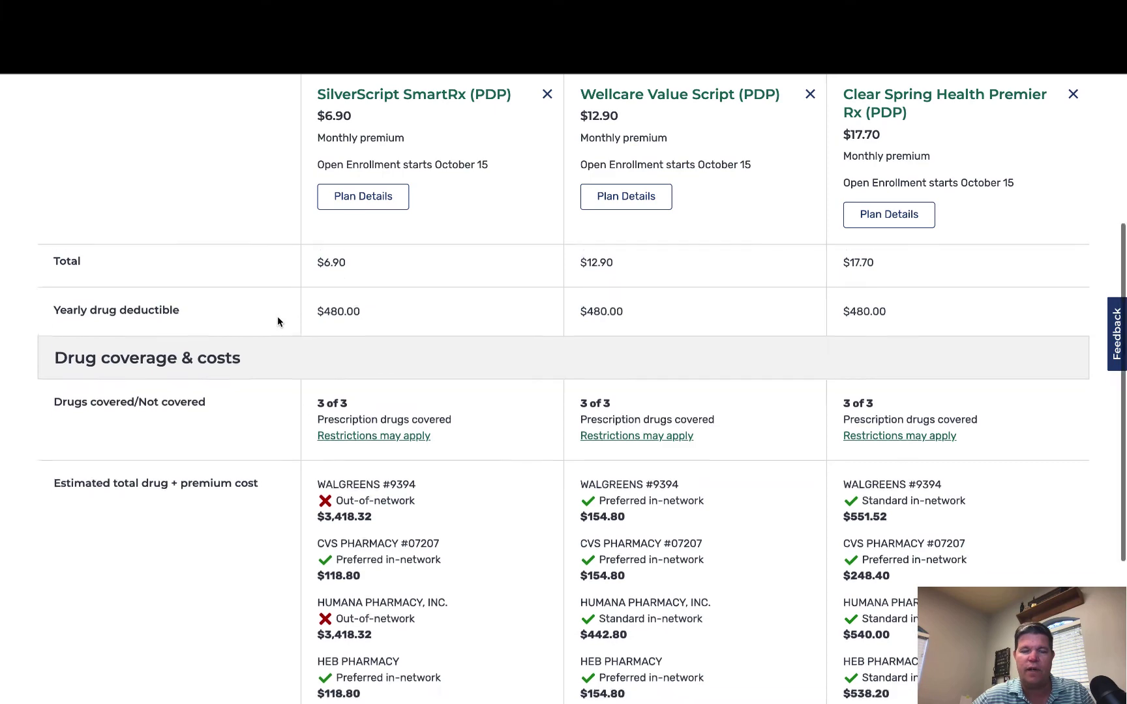
scroll(277, 321, "down", 4)
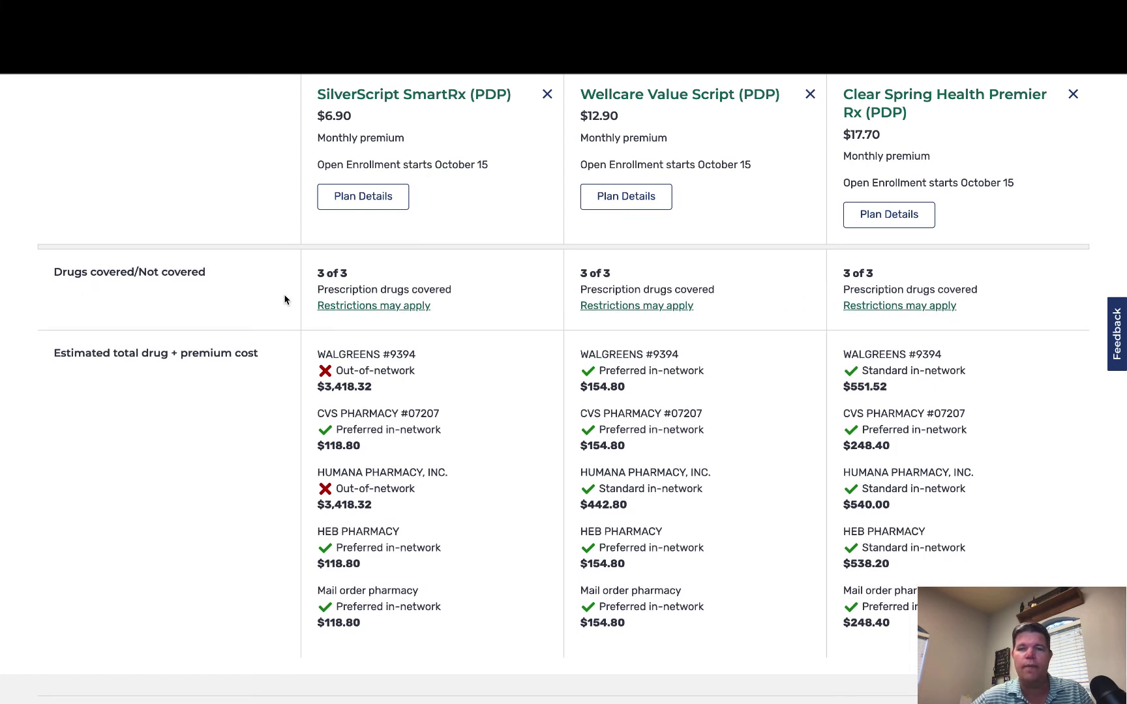
Step: Compare the plans' estimated total drug and premium costs by pharmacy, highlighting each plan's CVS Pharmacy amount
scroll(284, 299, "down", 2)
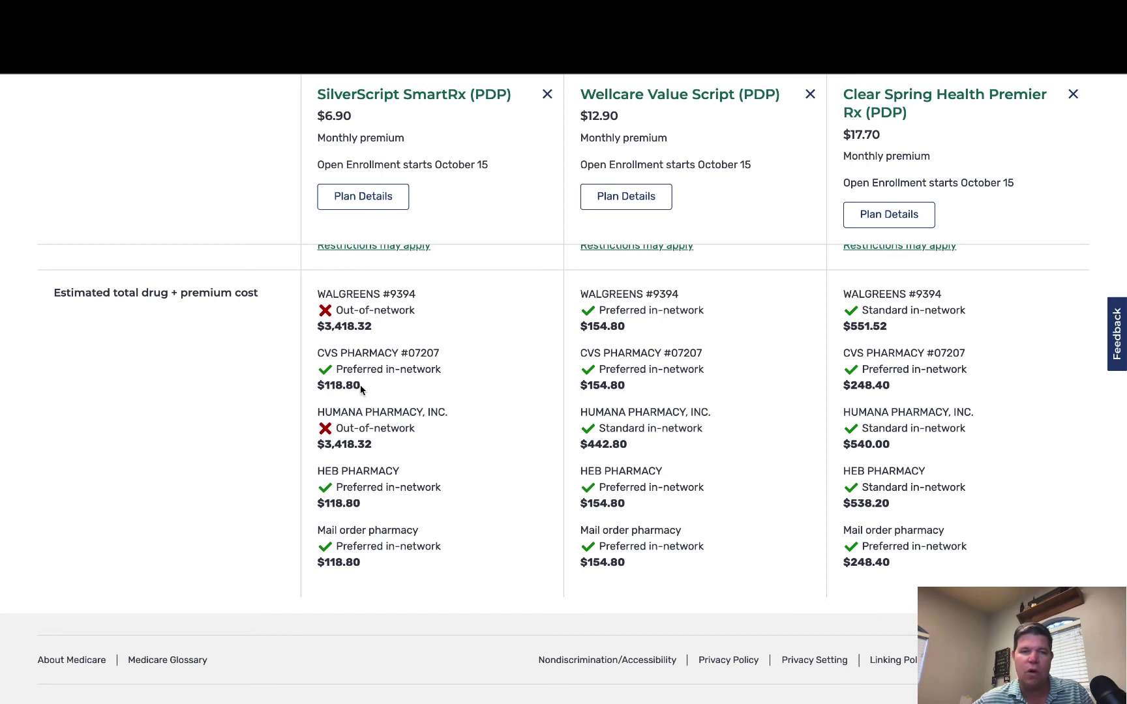
left_click_drag(360, 388, 327, 387)
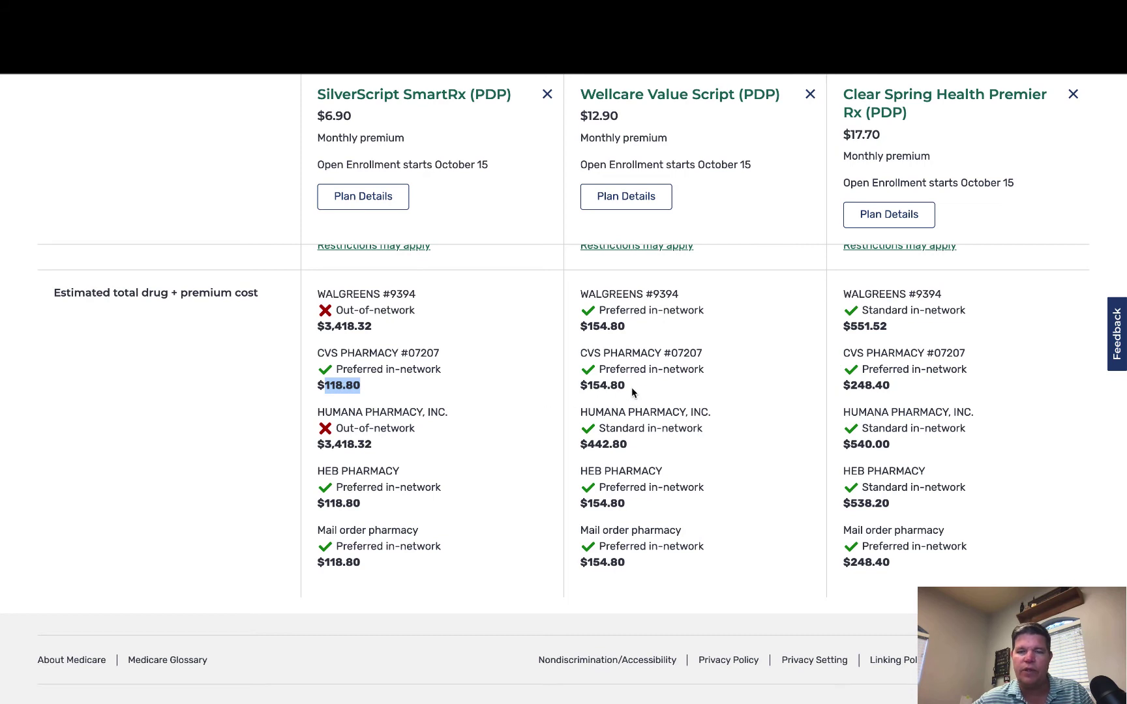
left_click_drag(630, 386, 589, 386)
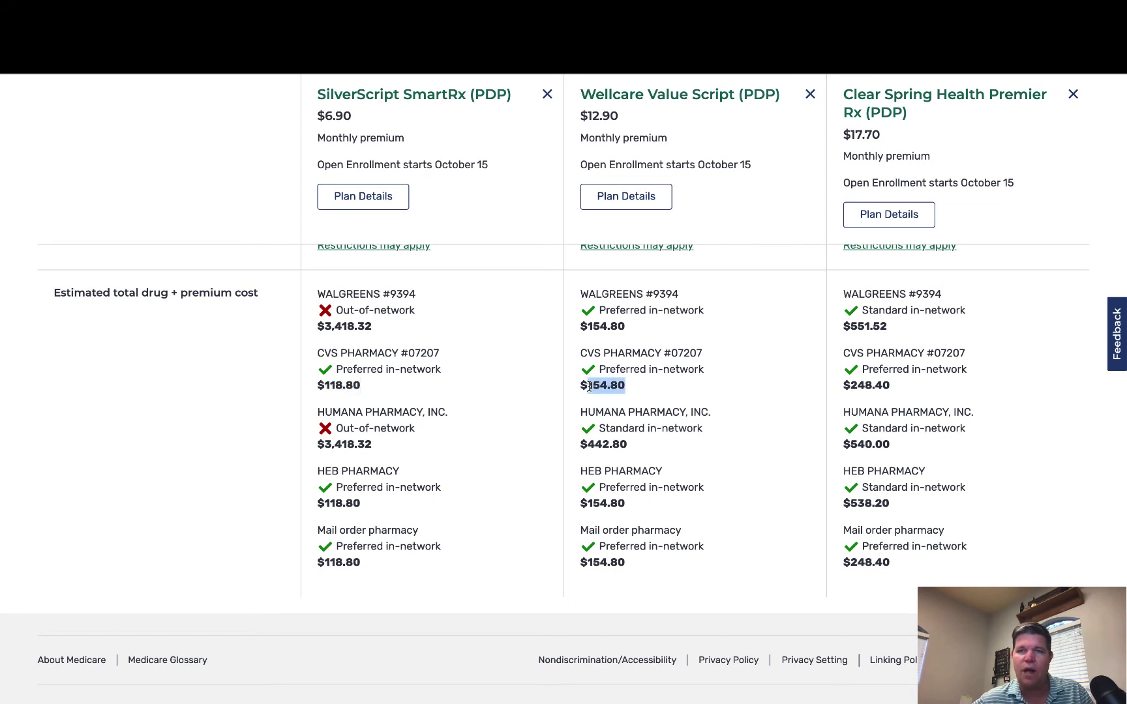
left_click_drag(898, 388, 849, 387)
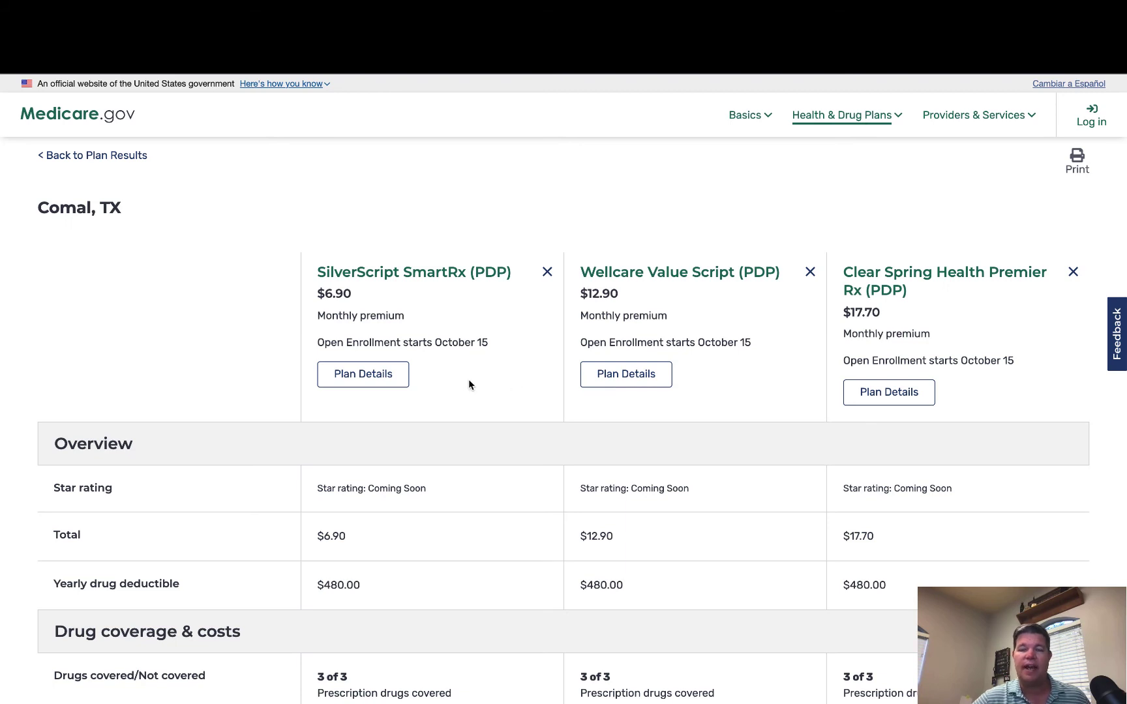
Step: Review the pharmacy costs across the three plans once more and open the Wellcare Value Script plan details
scroll(634, 421, "down", 6)
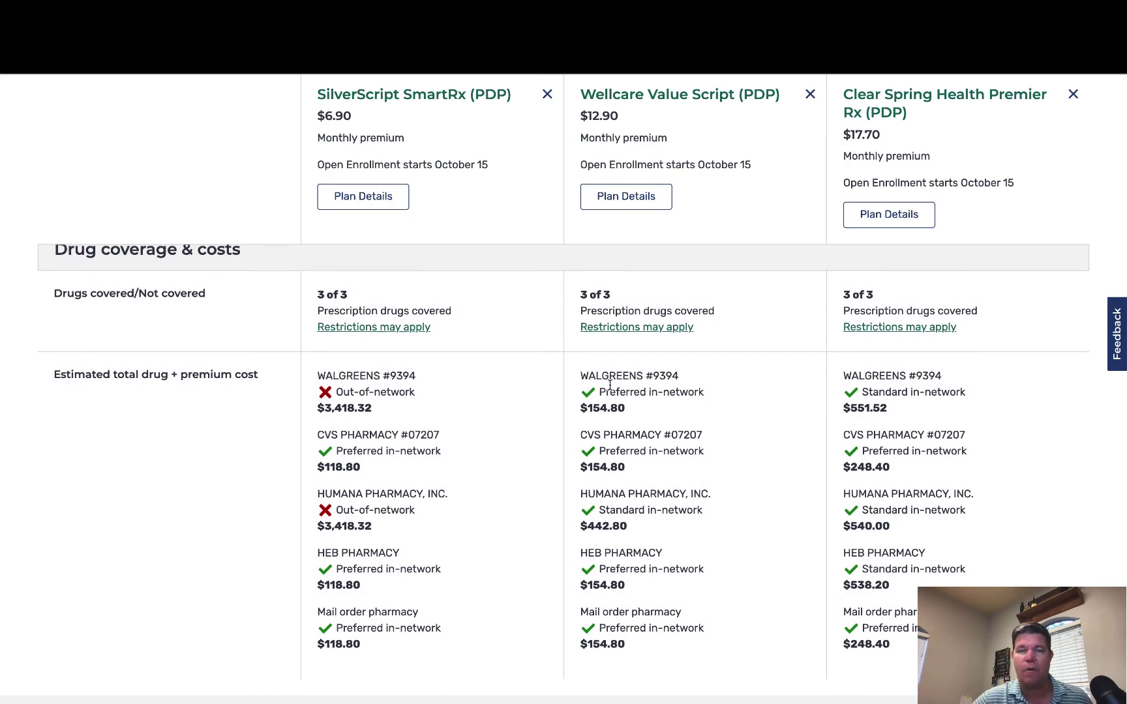
scroll(610, 384, "up", 2)
scroll(610, 385, "up", 3)
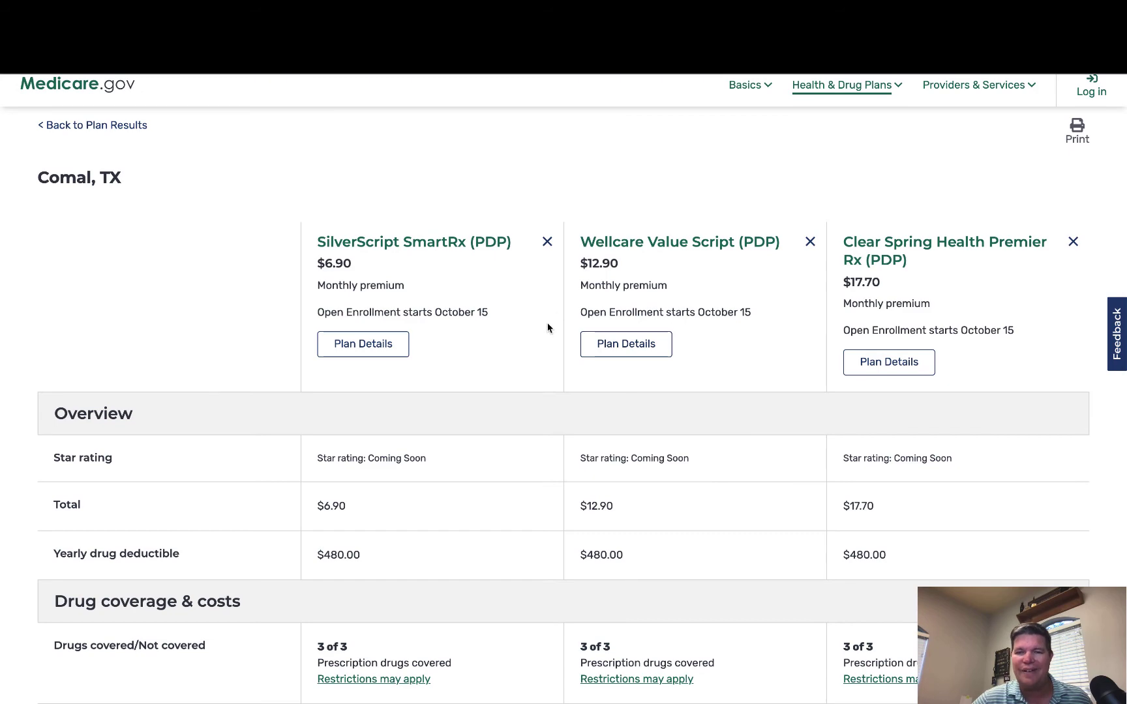
left_click_drag(547, 328, 701, 352)
left_click(656, 366)
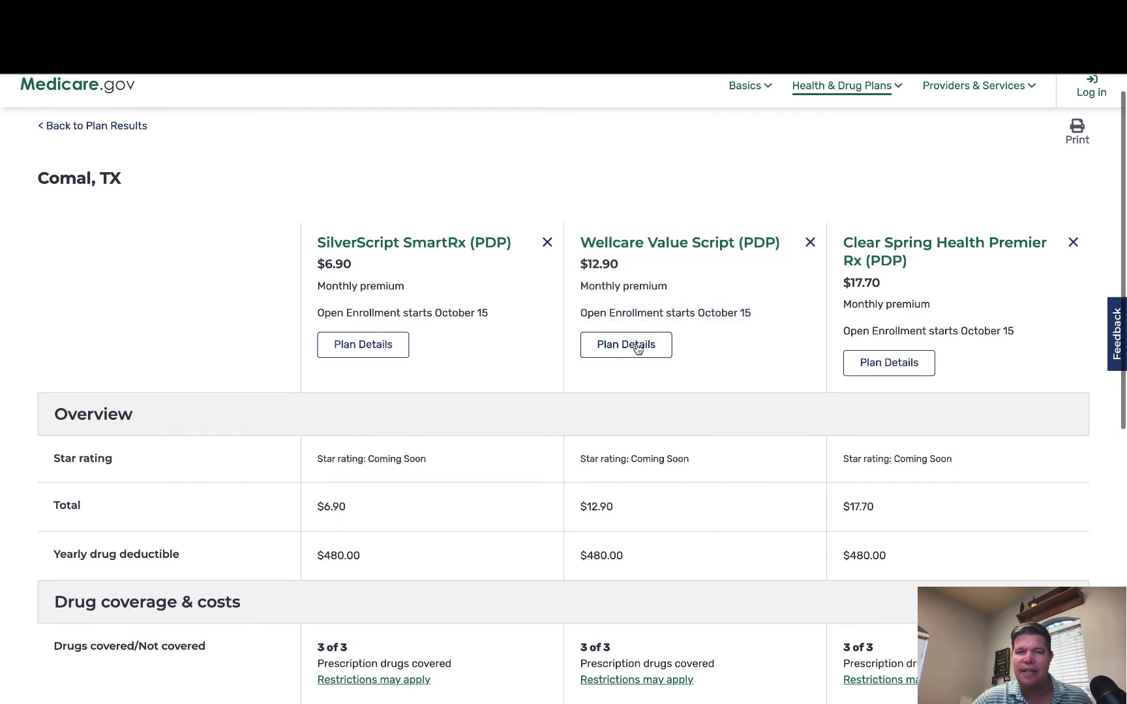
left_click(638, 346)
Step: Examine the Wellcare Value Script plan's premium, deductible, pharmacy network status and yearly costs of each drug by pharmacy
scroll(504, 346, "down", 10)
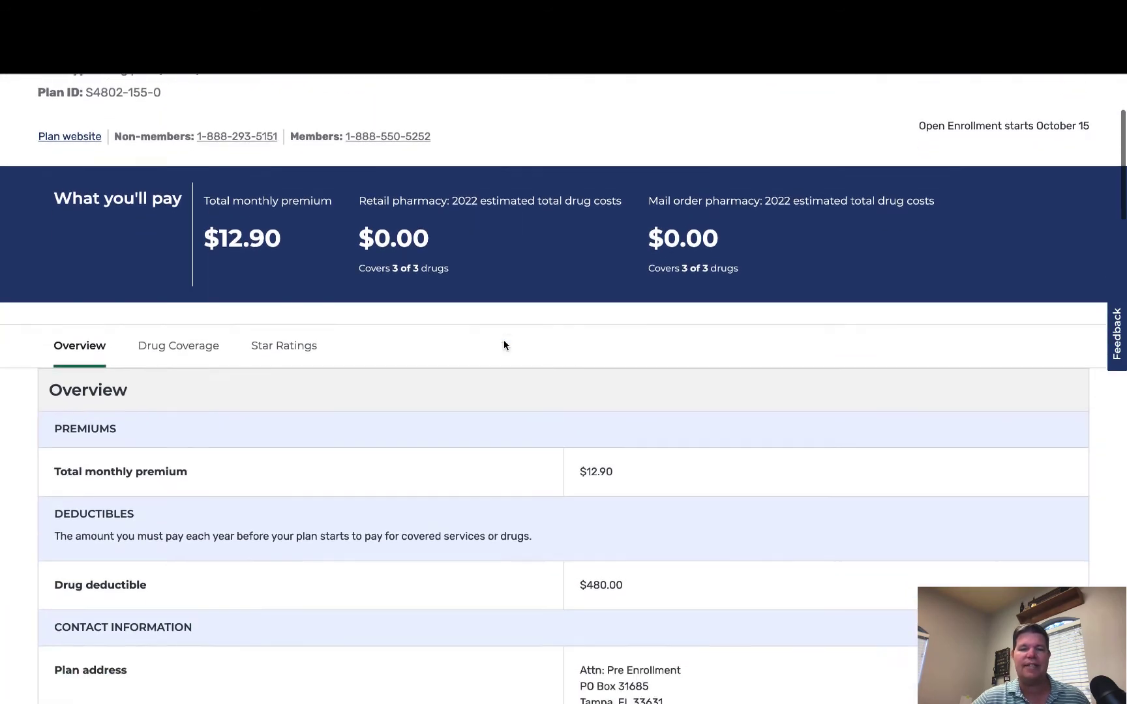
scroll(505, 341, "down", 8)
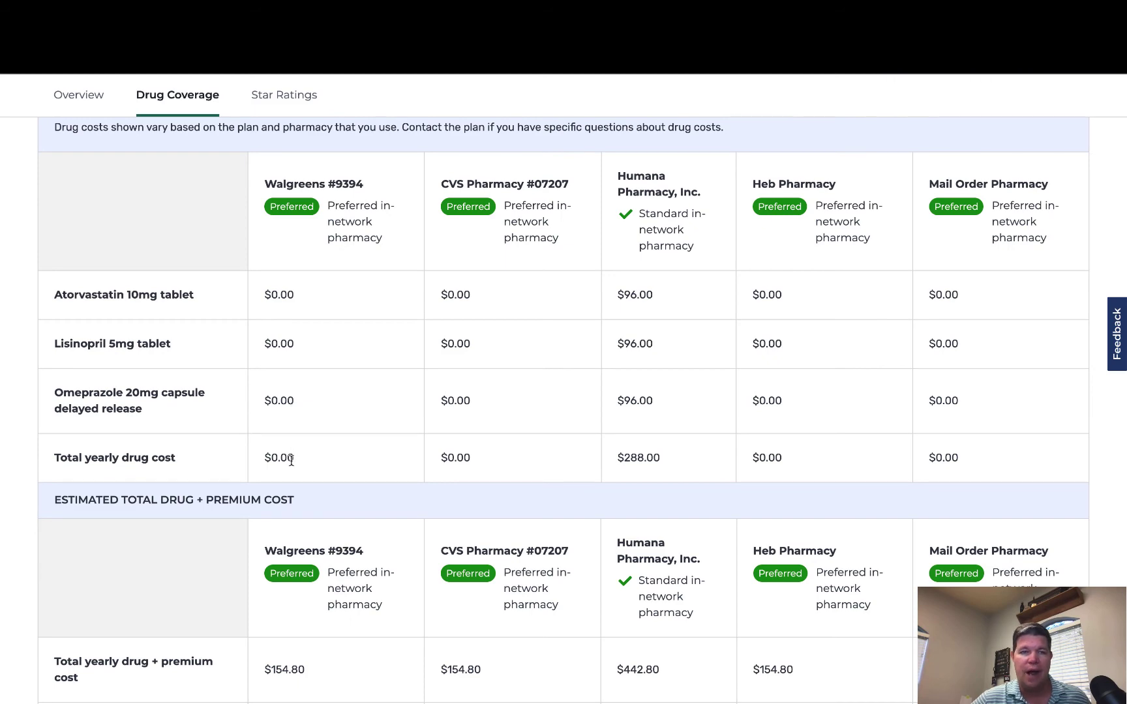
scroll(291, 459, "up", 10)
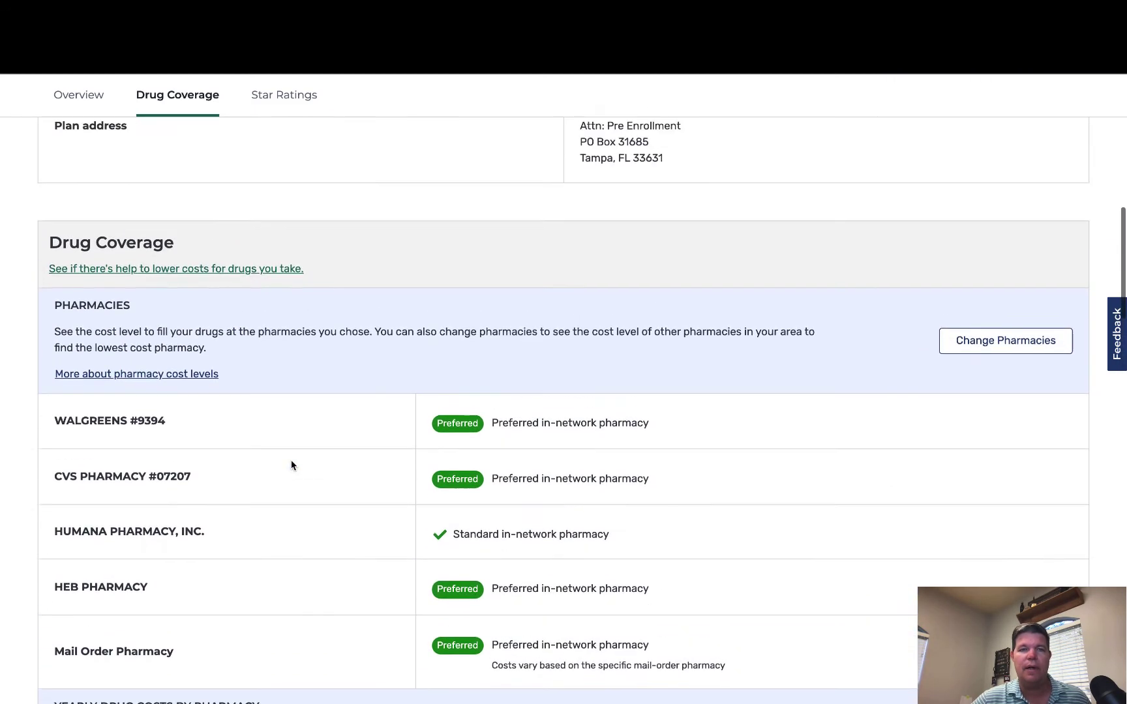
scroll(291, 465, "up", 5)
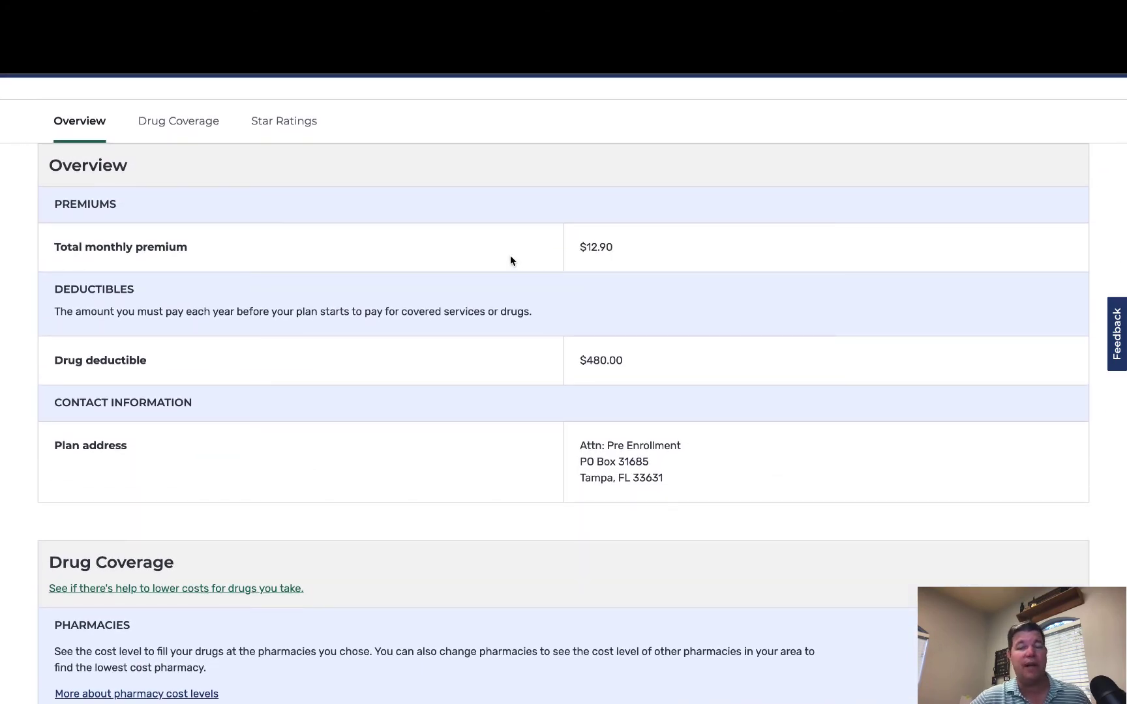
scroll(510, 261, "down", 12)
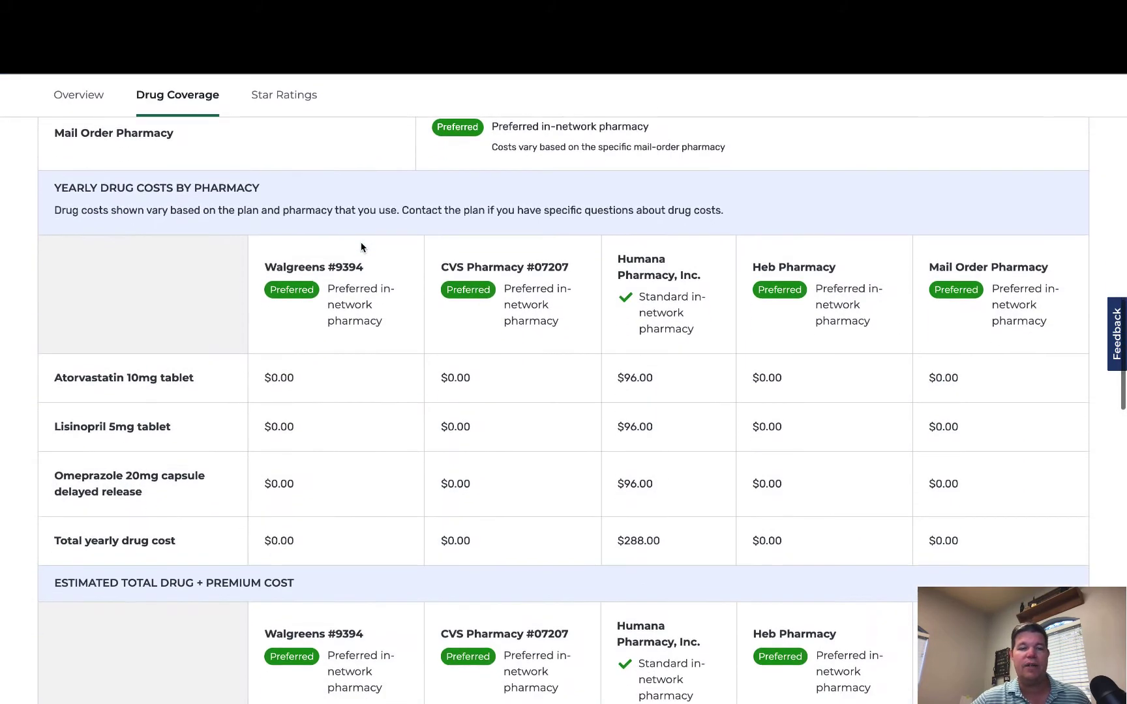
scroll(326, 329, "down", 2)
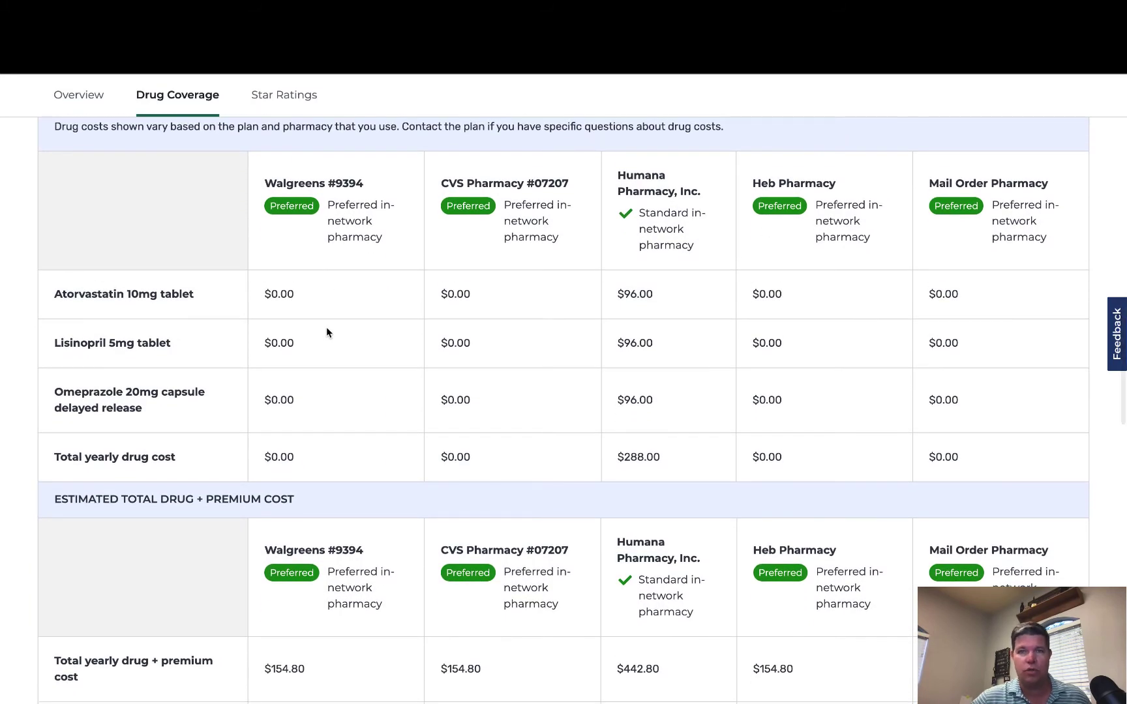
Step: Check the plan's total yearly drug and premium cost by pharmacy, highlighting the Walgreens amount
scroll(327, 333, "down", 5)
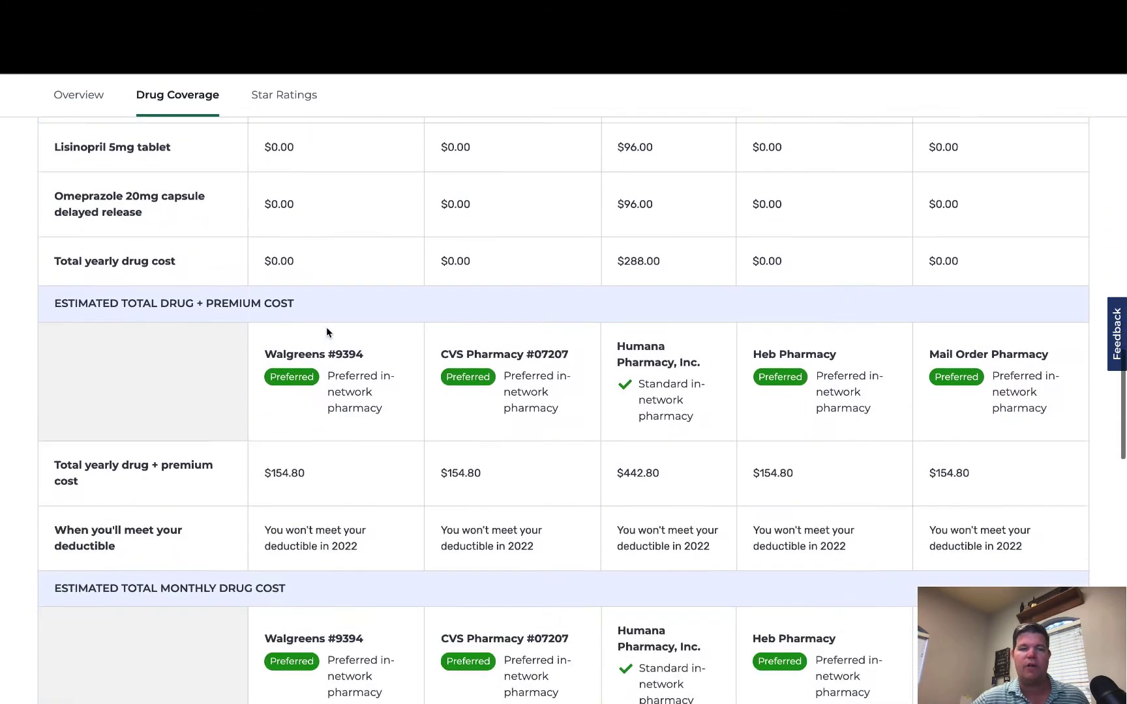
scroll(326, 333, "down", 1)
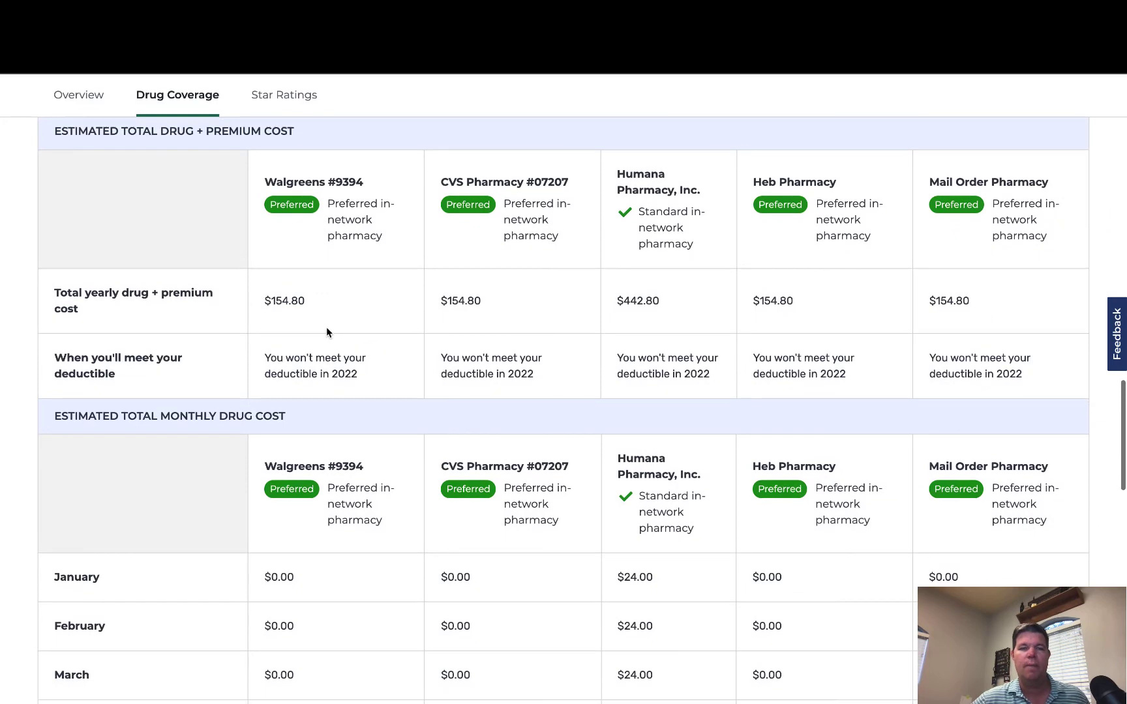
left_click_drag(294, 305, 274, 308)
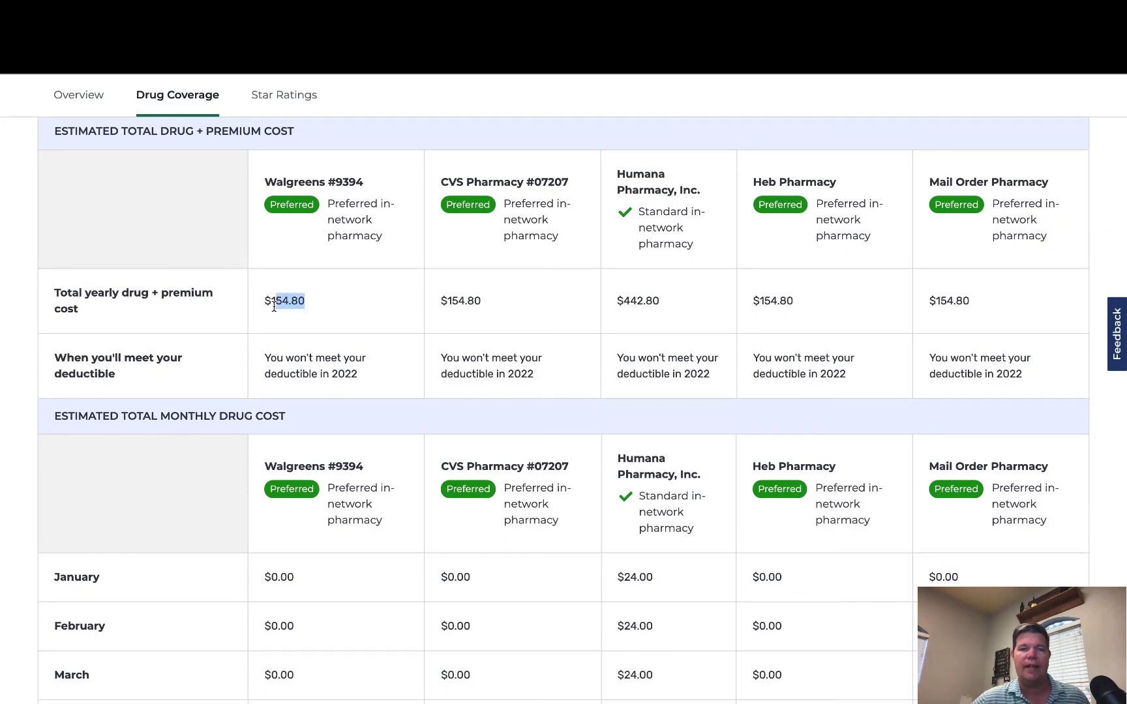
Step: Examine the Wellcare Value Script plan's estimated monthly drug costs from January onward at each pharmacy
scroll(327, 315, "down", 6)
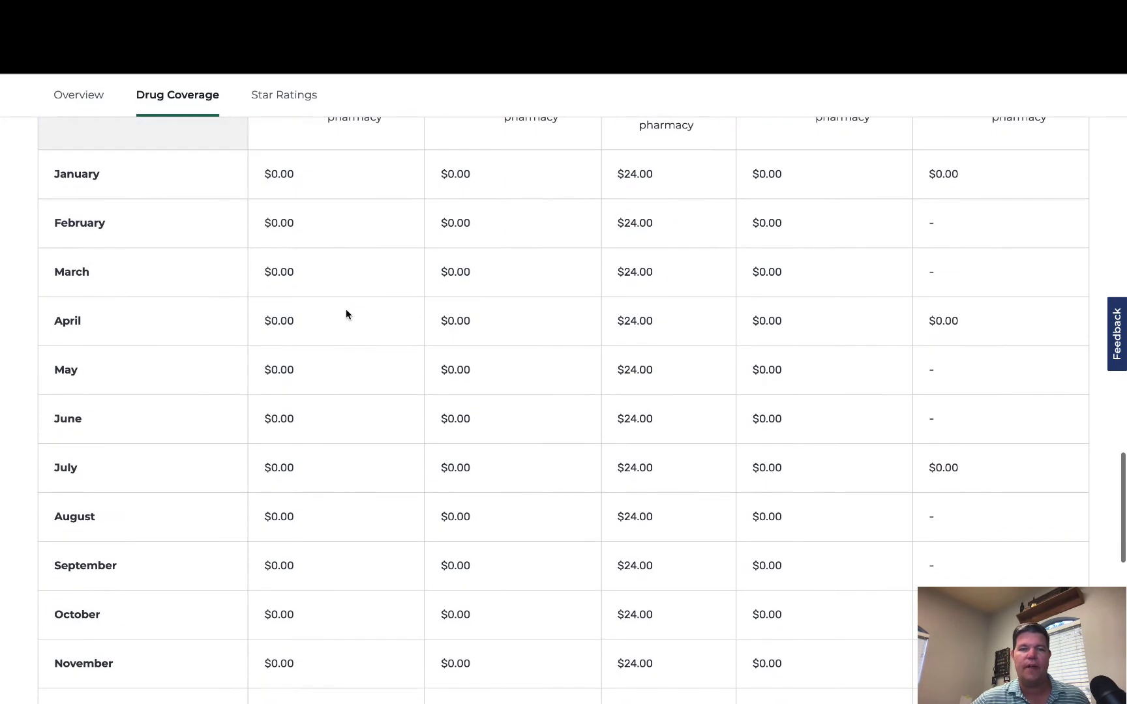
scroll(346, 315, "down", 3)
scroll(346, 315, "up", 11)
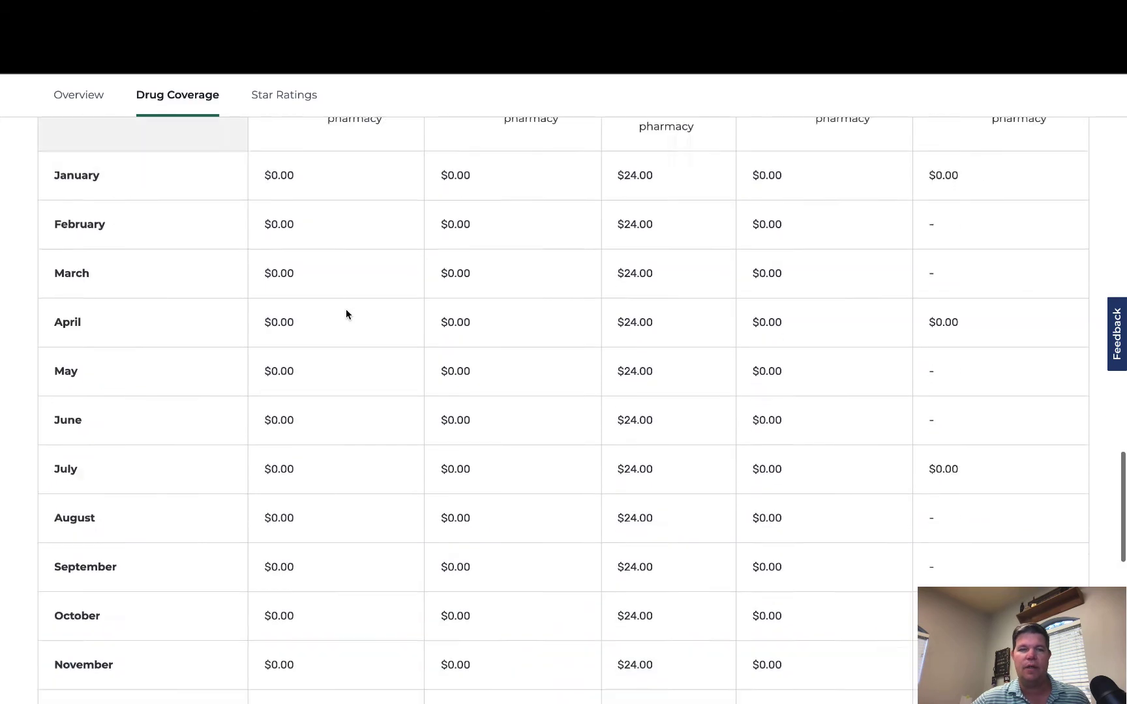
Step: Leave the Wellcare Value Script details and the plan comparison, returning to the list of drug plan results
scroll(346, 313, "up", 15)
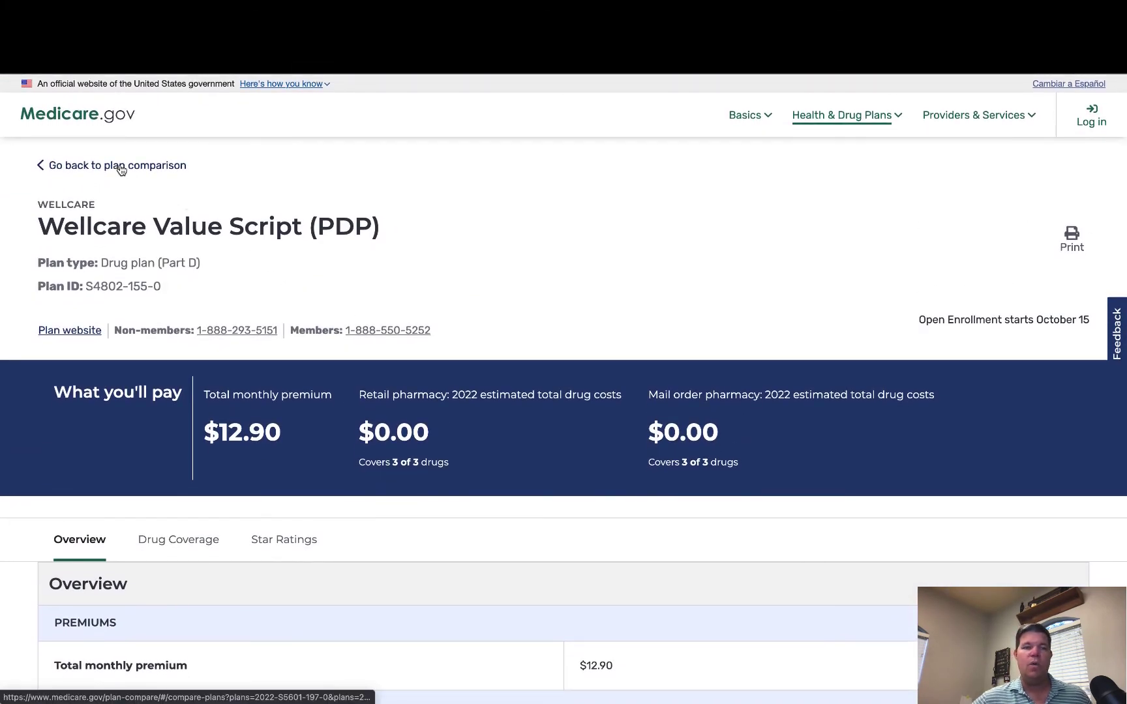
left_click(120, 168)
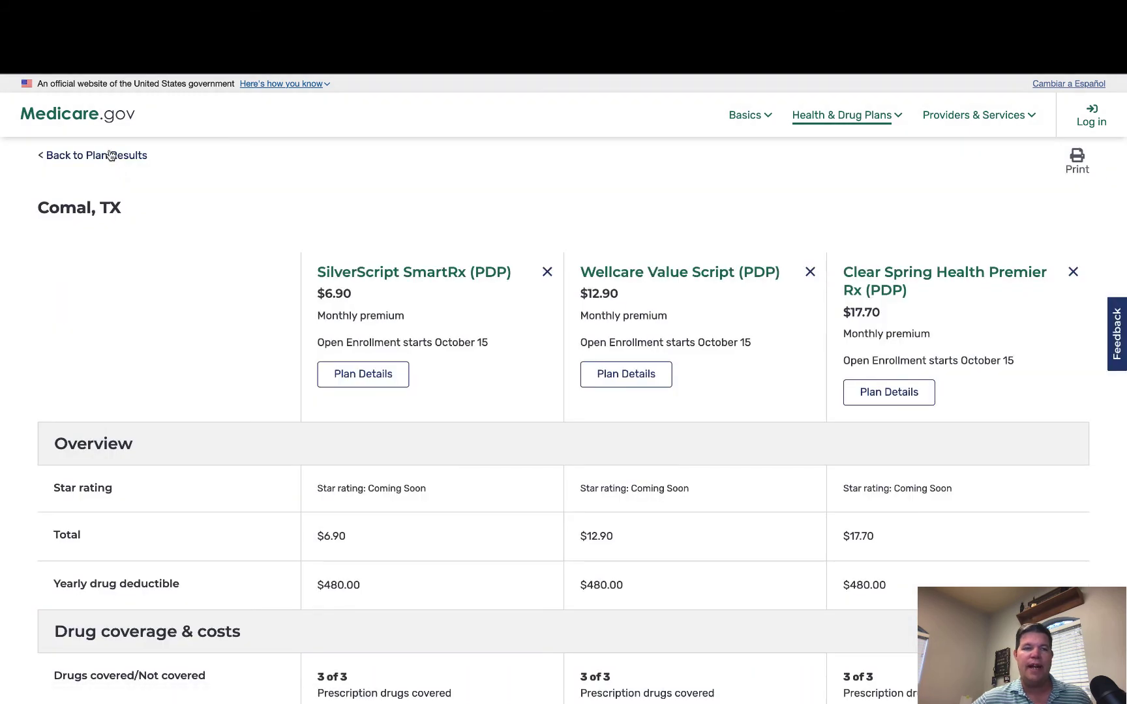
left_click(111, 155)
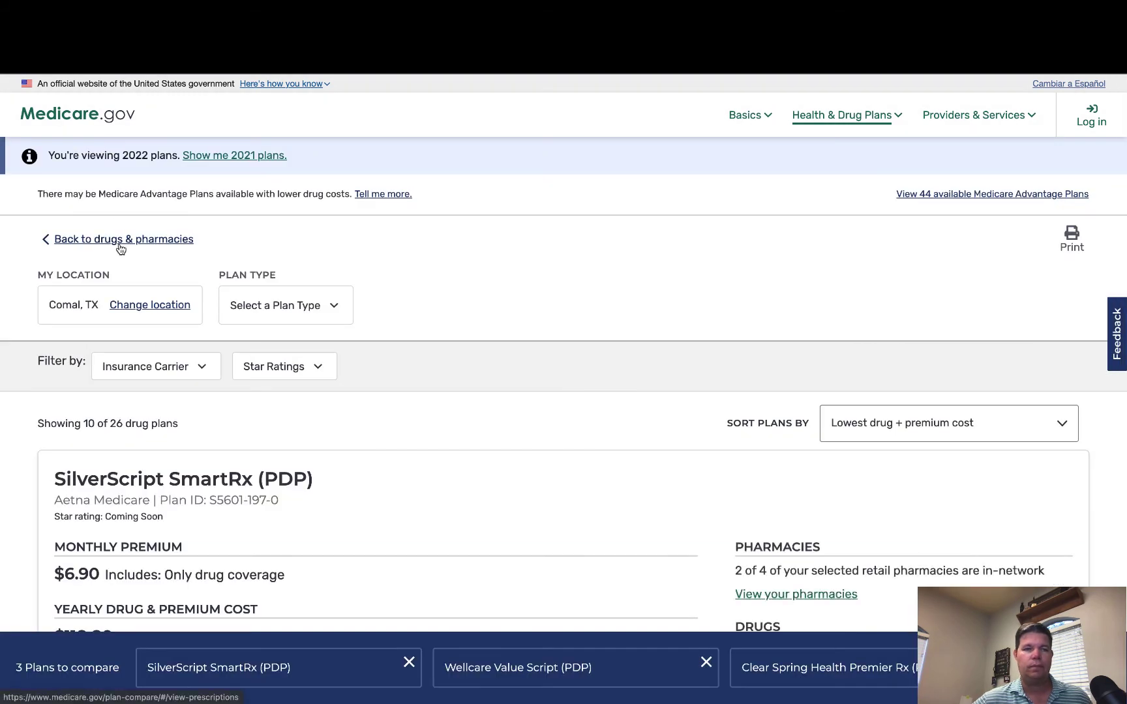
Step: Check which plan types the search results can be filtered by
left_click(266, 312)
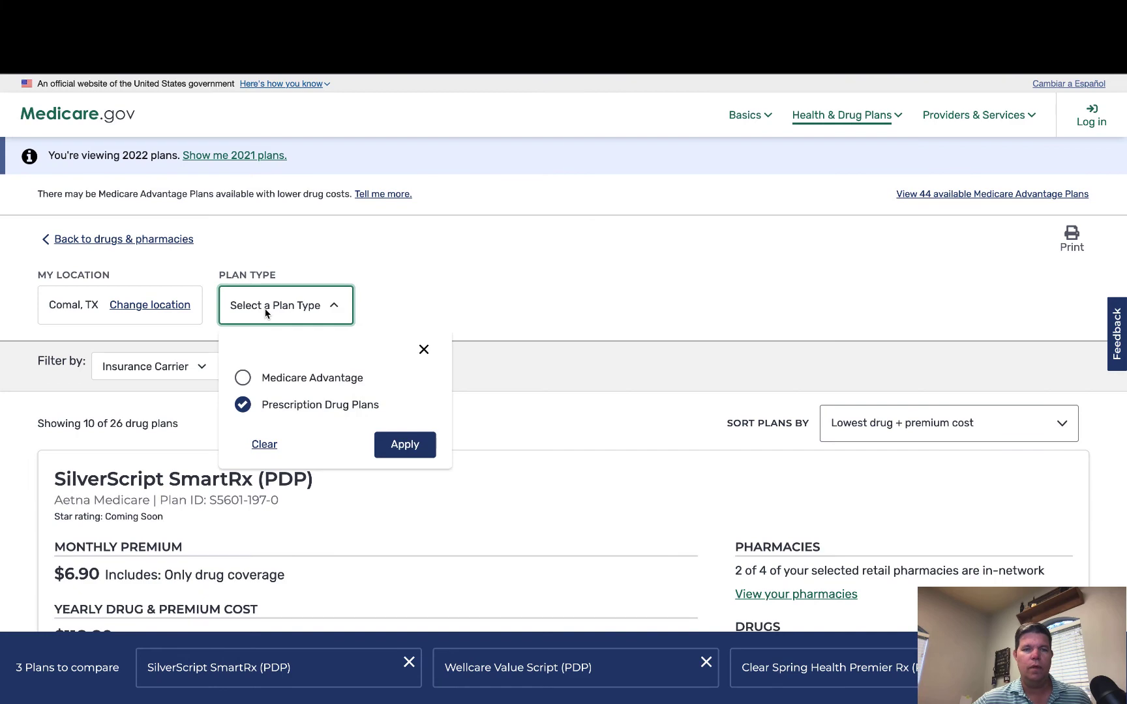
left_click(404, 286)
scroll(463, 251, "down", 3)
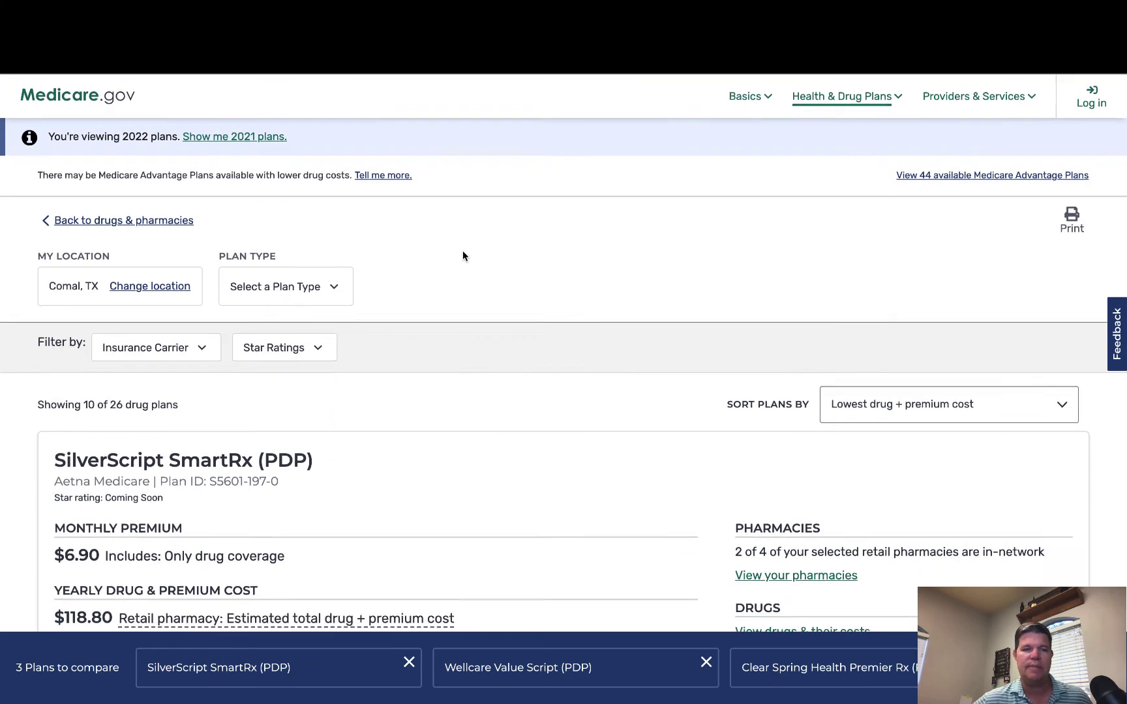
Step: Switch the results' plan type to Medicare Advantage, filtered to PPO (Preferred Provider Organization) plans
scroll(463, 255, "up", 4)
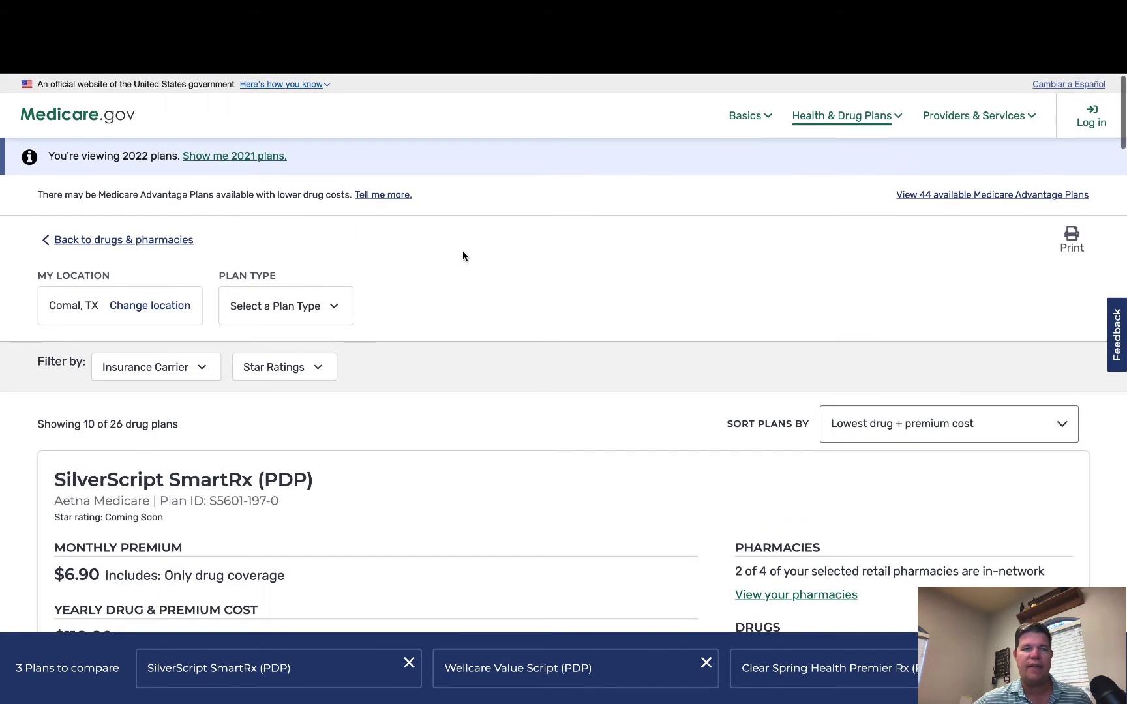
scroll(487, 394, "down", 10)
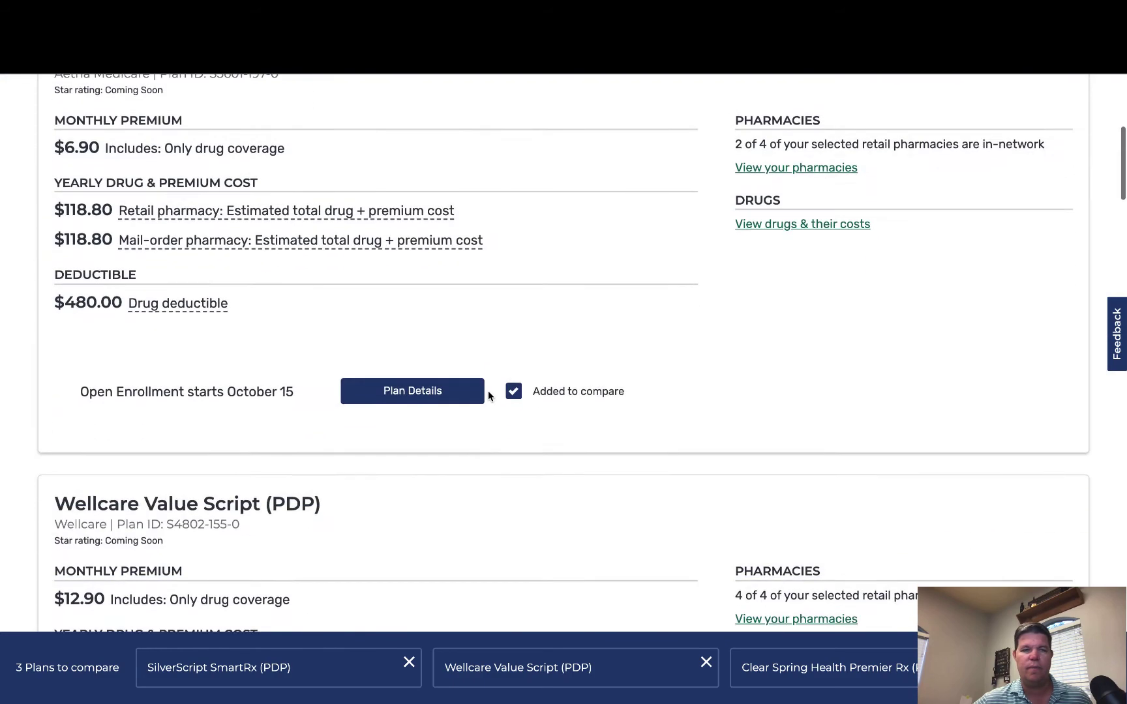
scroll(487, 395, "up", 10)
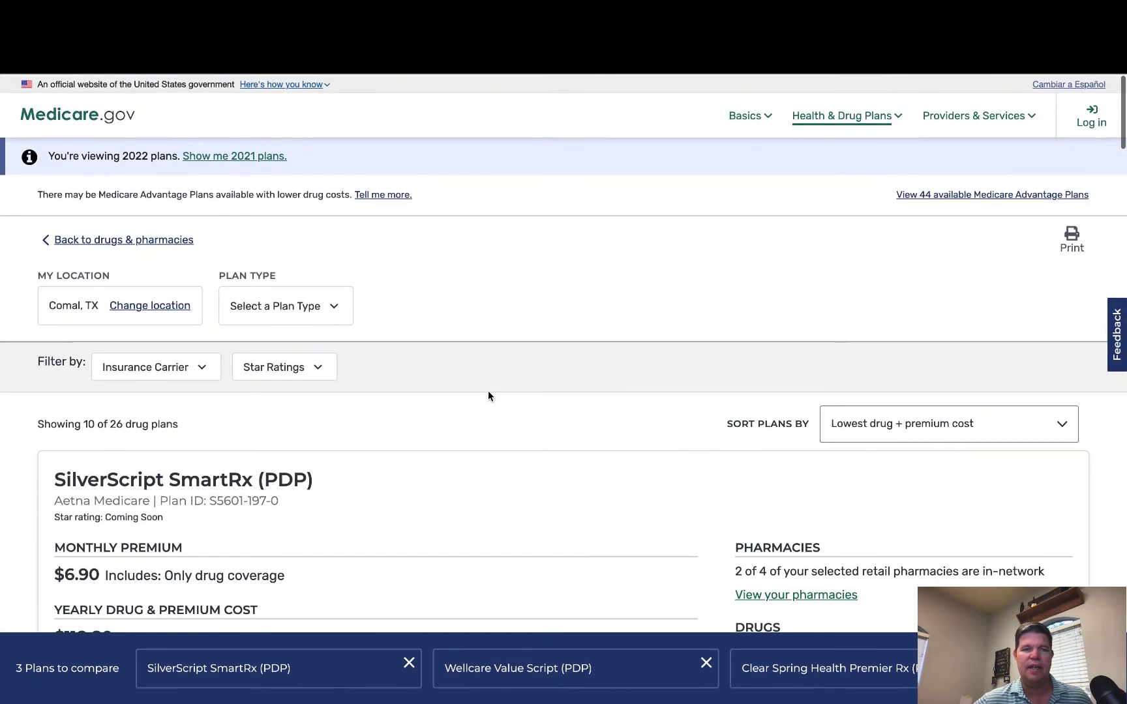
left_click(309, 314)
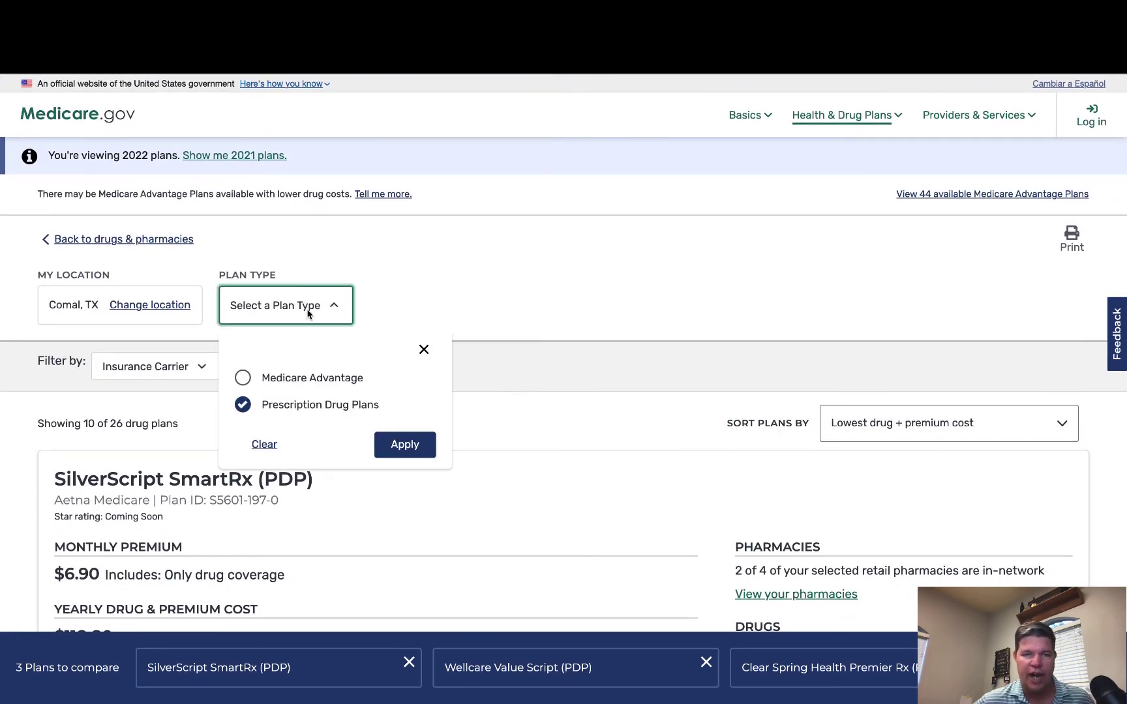
left_click(243, 380)
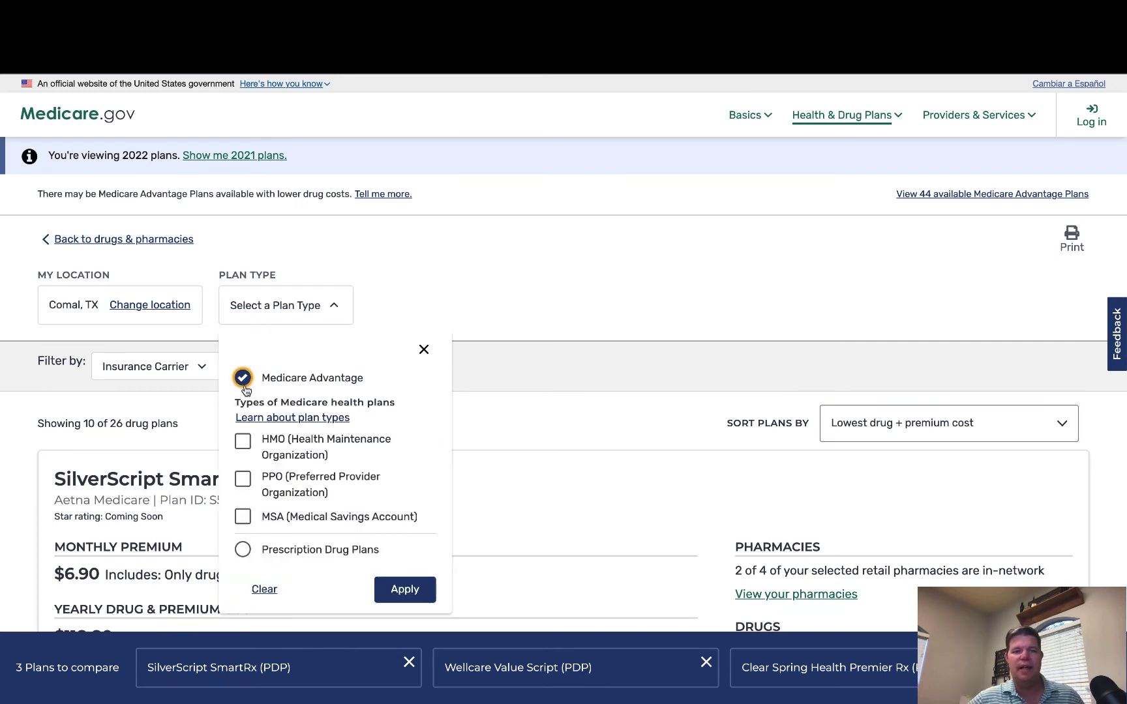
left_click(244, 481)
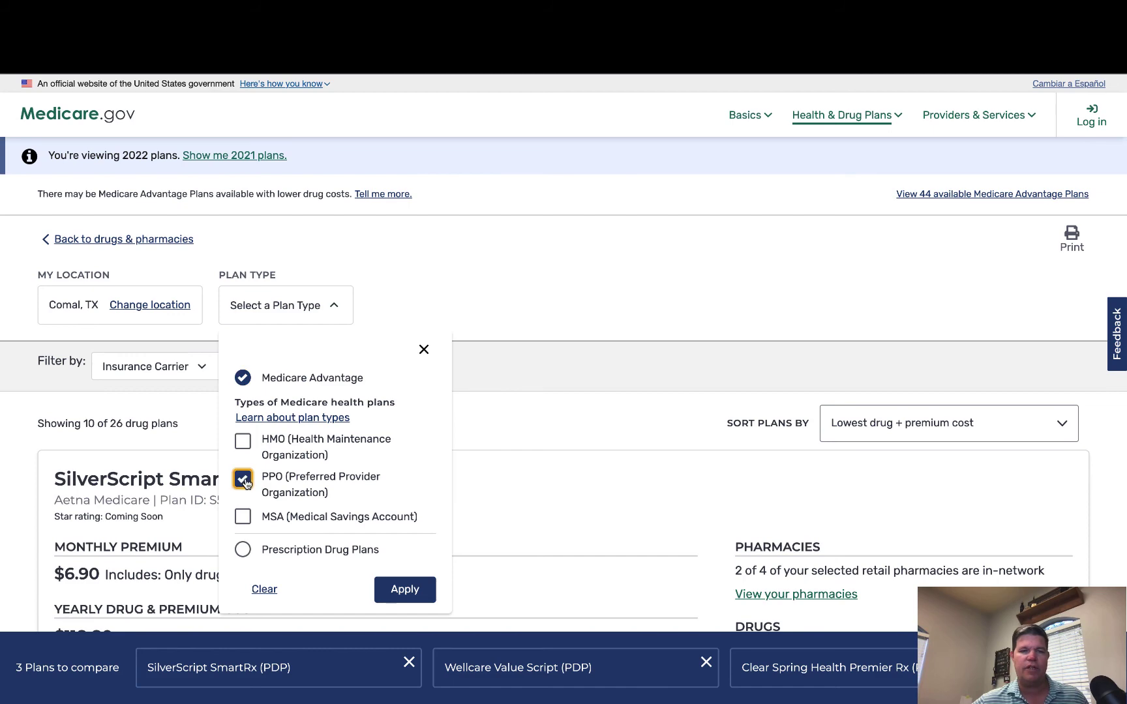
left_click(404, 589)
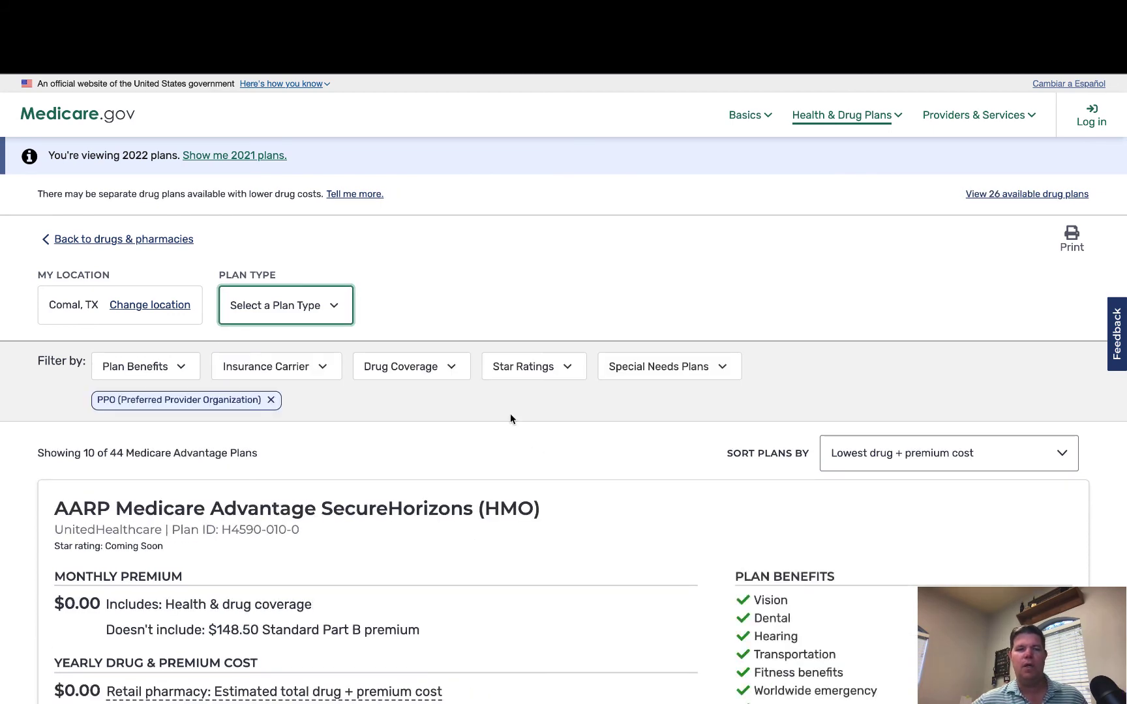
Step: Check the sort options for the Medicare Advantage results and select Lowest drug + premium cost
scroll(510, 419, "down", 5)
scroll(510, 419, "down", 1)
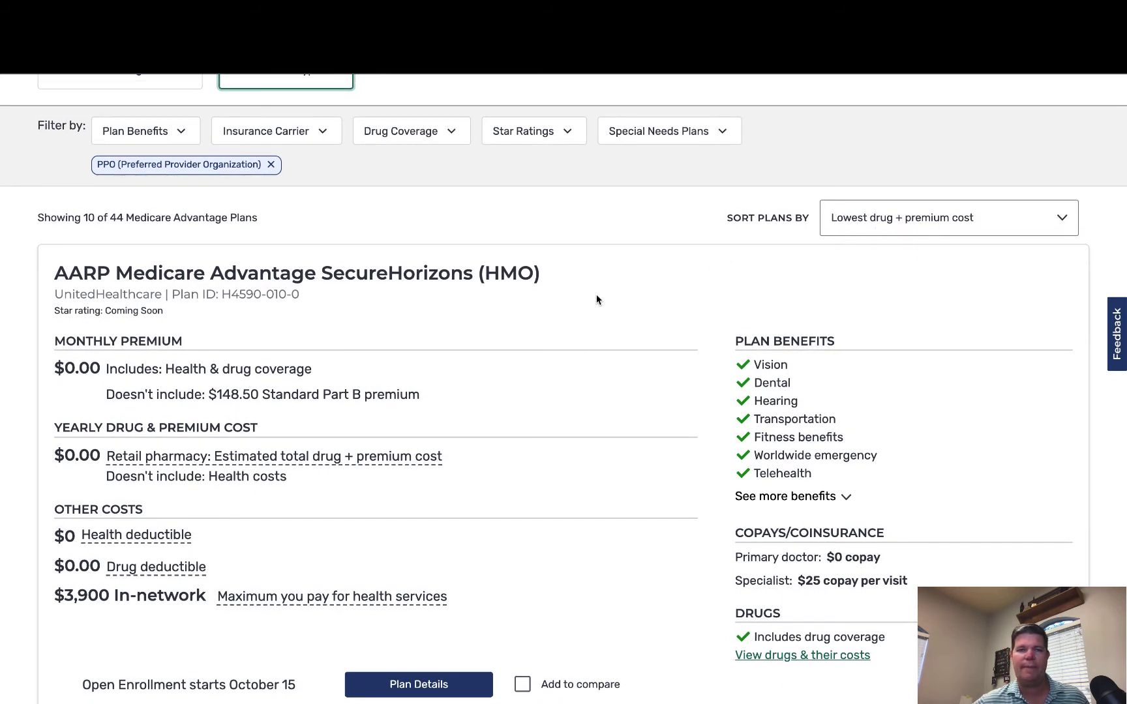
left_click(909, 228)
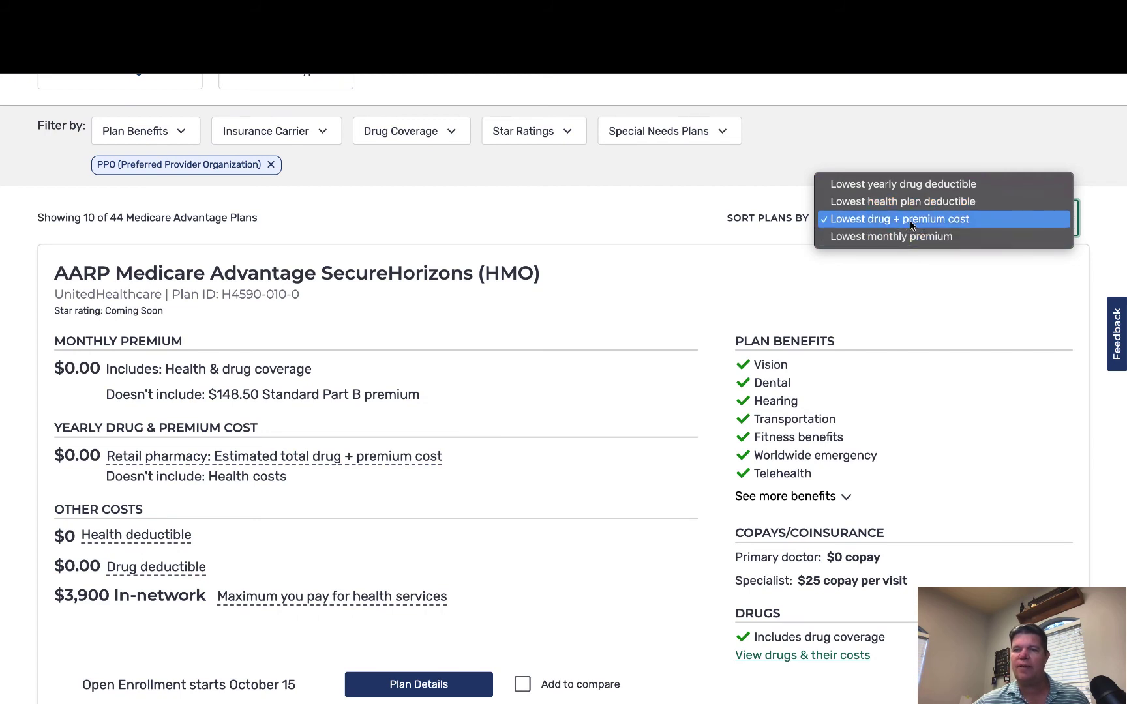
left_click(912, 221)
left_click(658, 233)
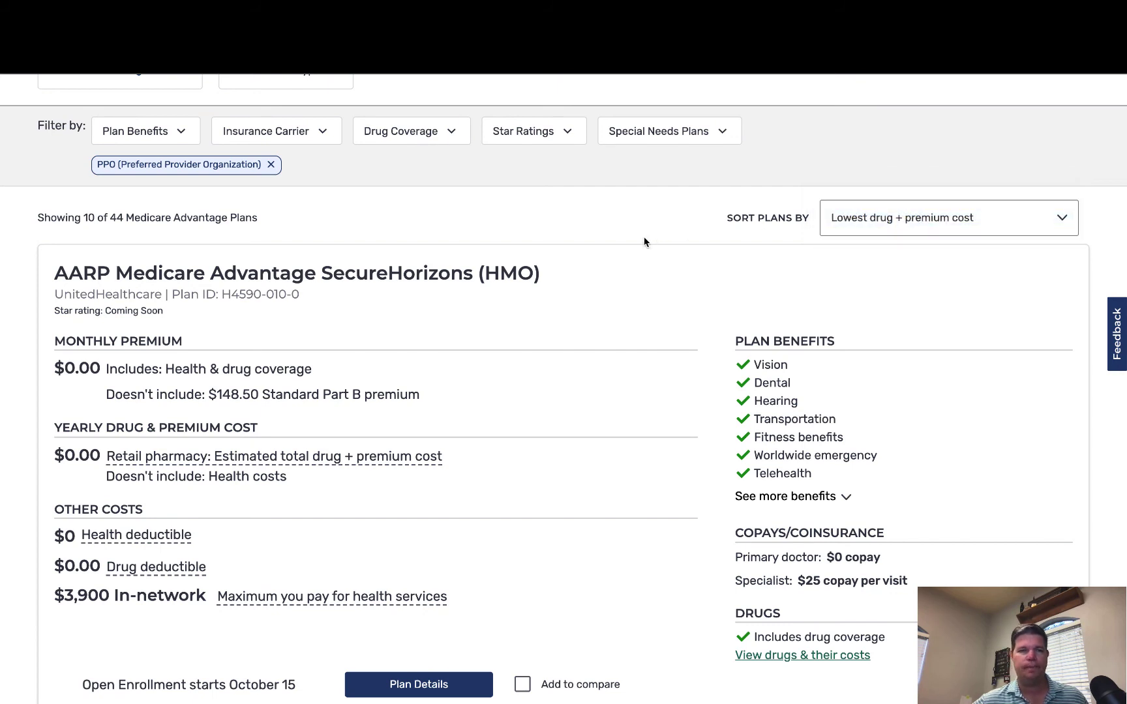
Step: Examine the premiums, deductibles, benefits and copays of the first few Medicare Advantage plans in the results
scroll(645, 239, "down", 1)
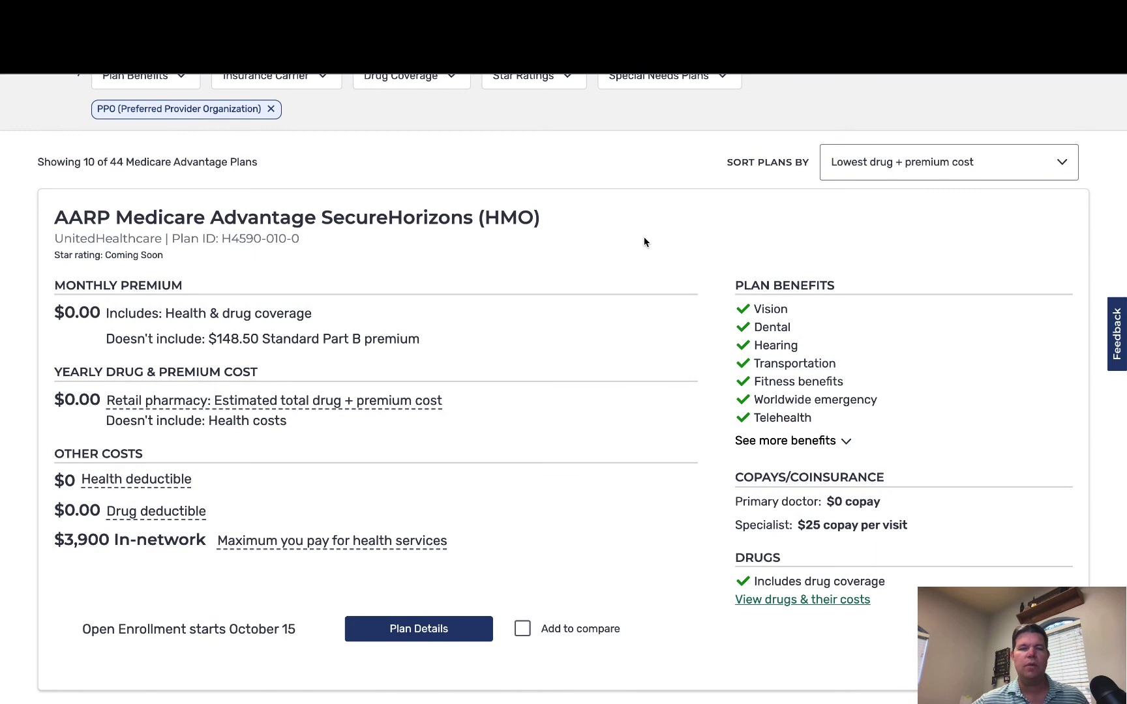
scroll(644, 238, "down", 1)
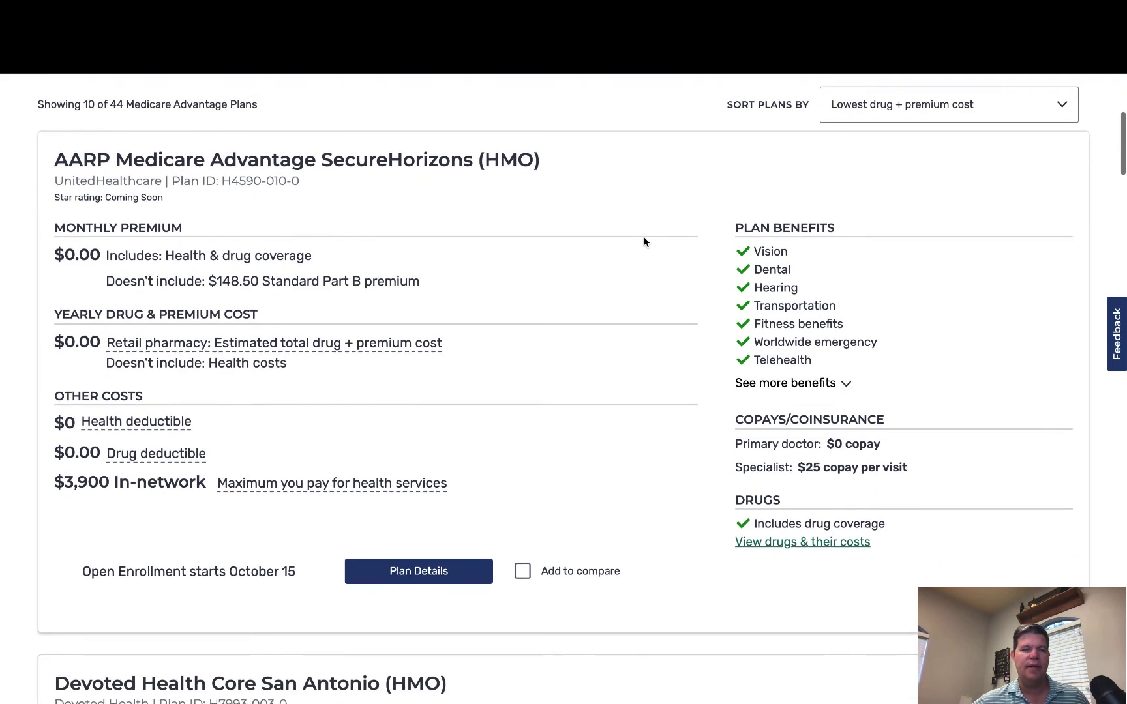
scroll(644, 242, "up", 1)
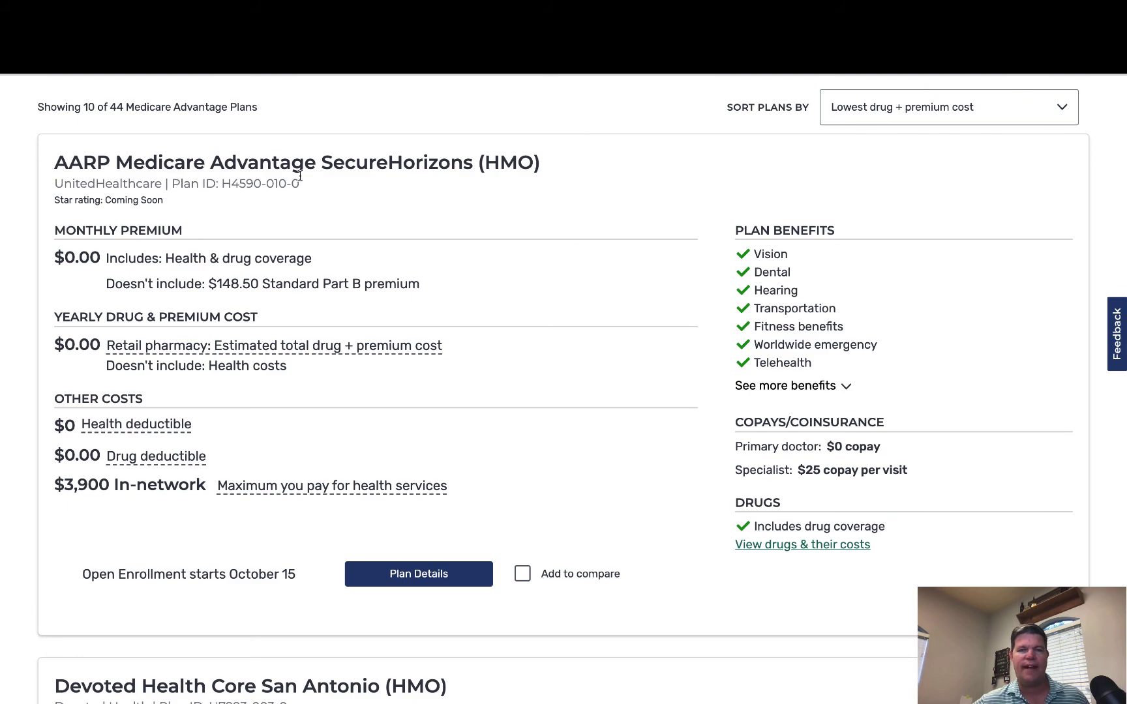
scroll(470, 207, "up", 6)
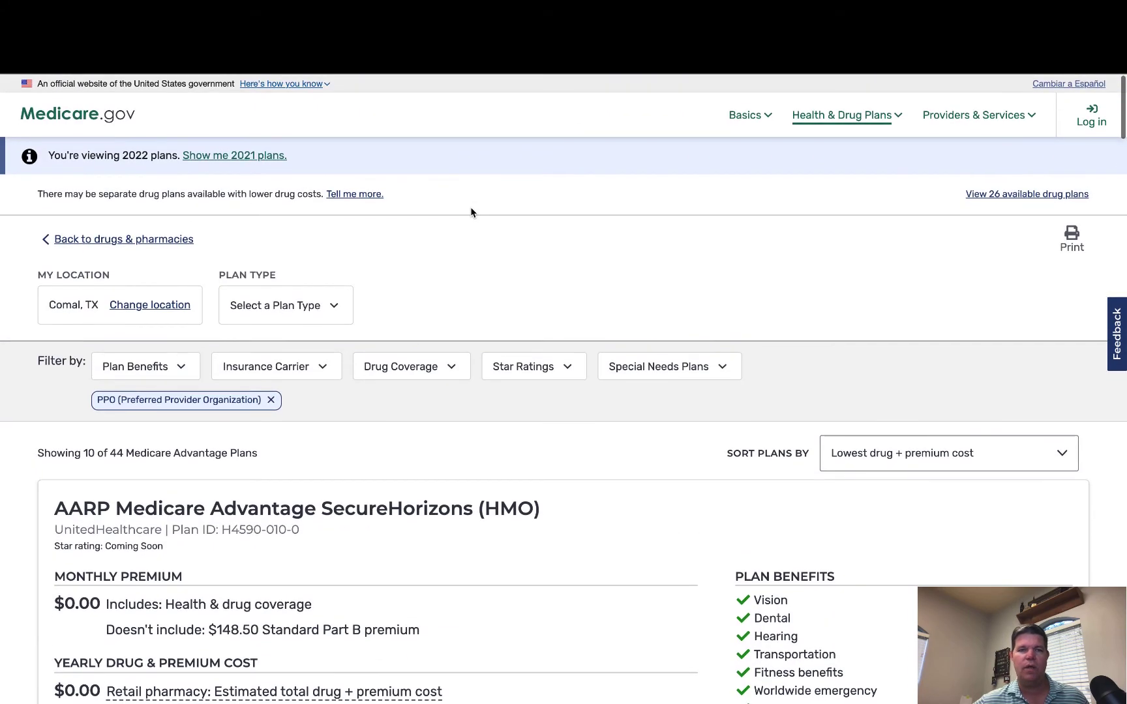
scroll(471, 207, "down", 1)
scroll(471, 209, "down", 10)
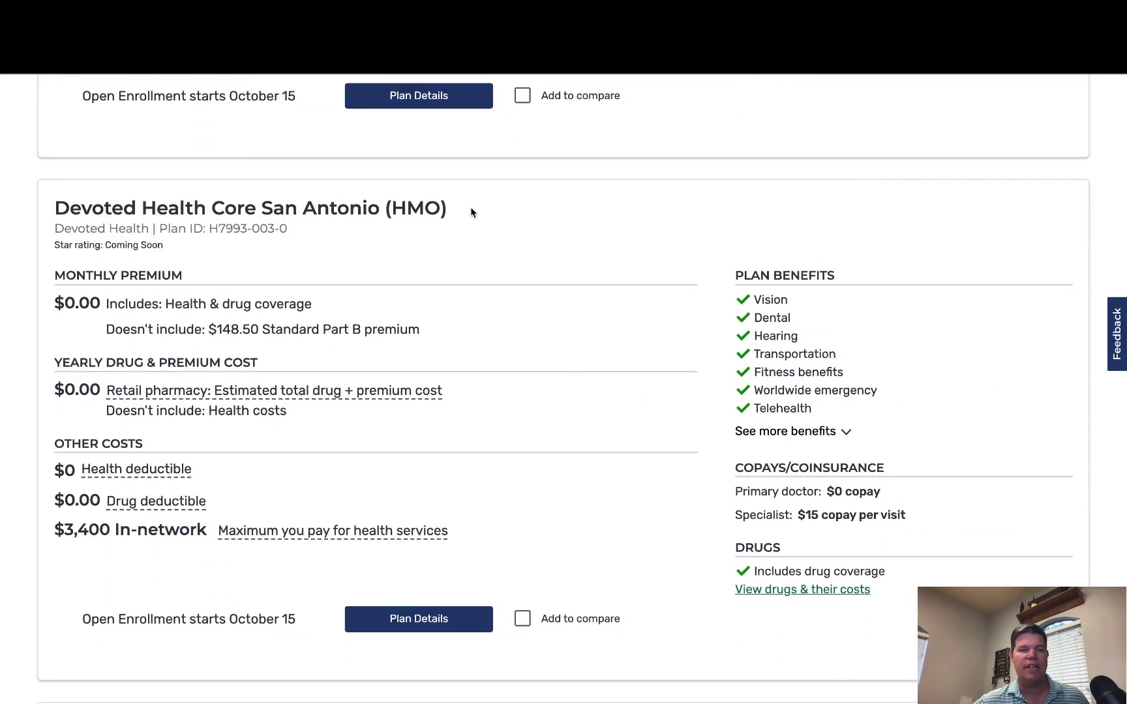
scroll(471, 212, "down", 2)
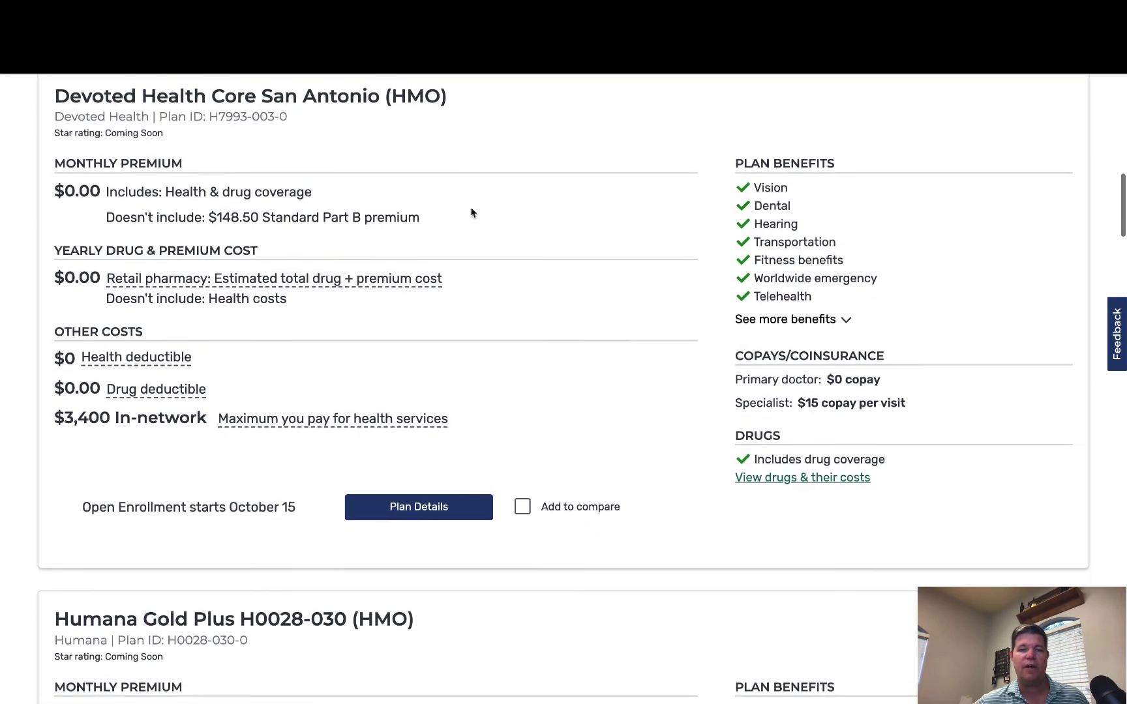
scroll(471, 213, "down", 1)
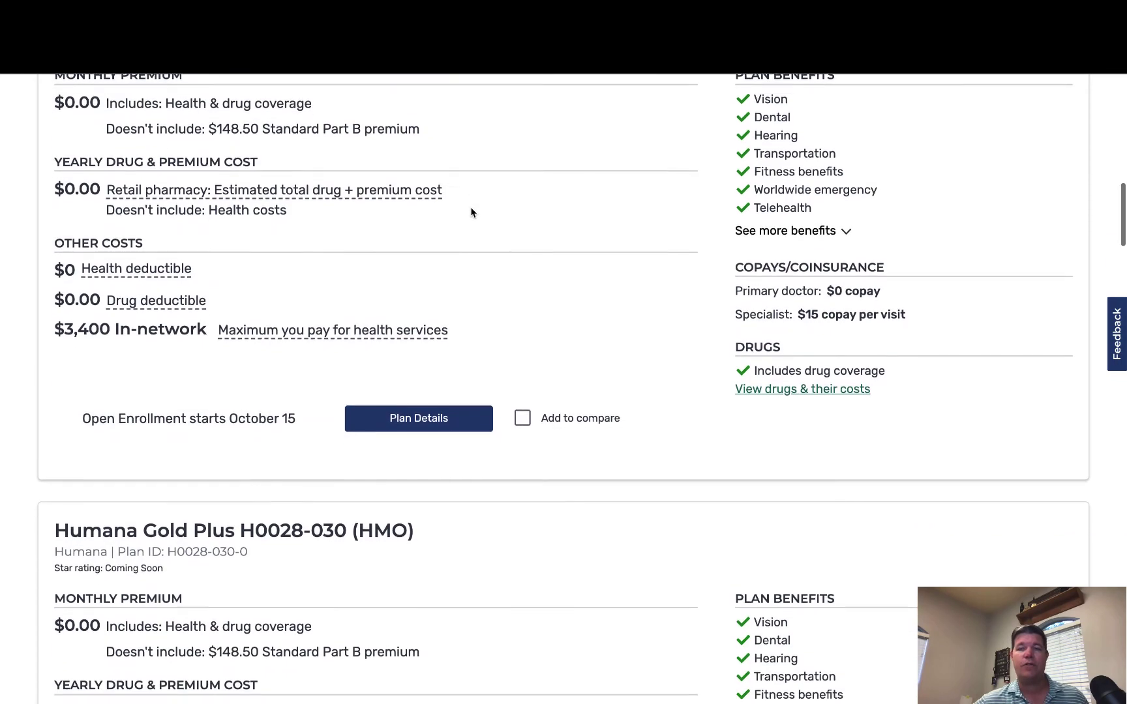
scroll(471, 211, "down", 3)
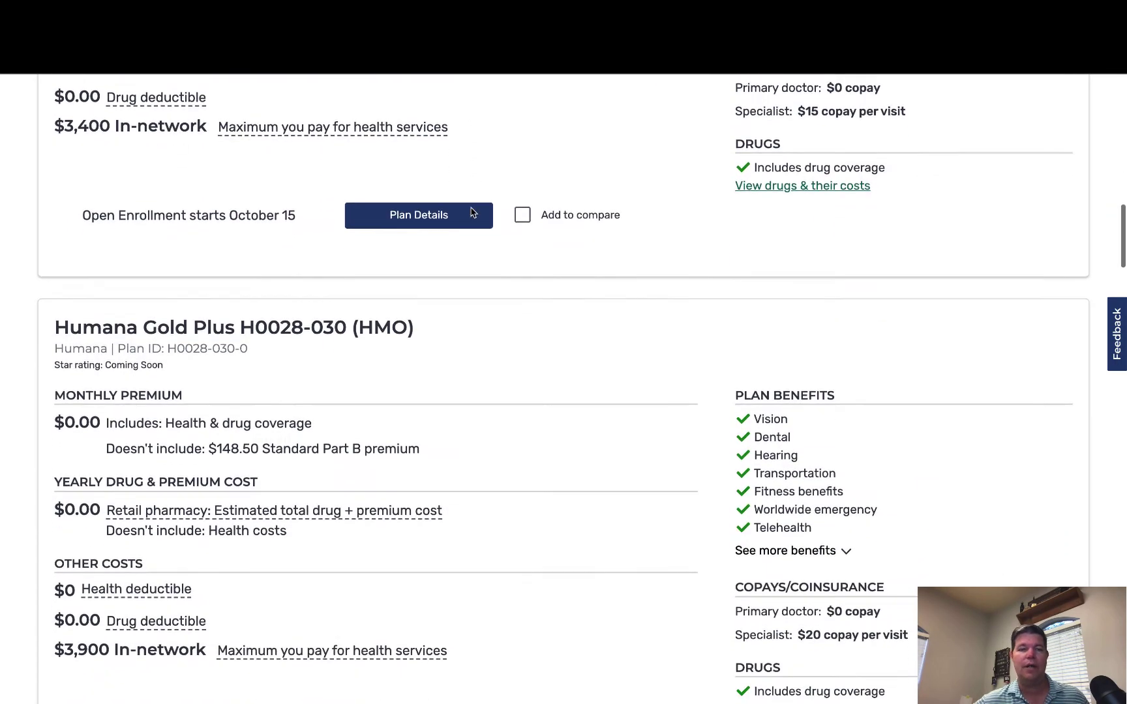
scroll(472, 212, "down", 4)
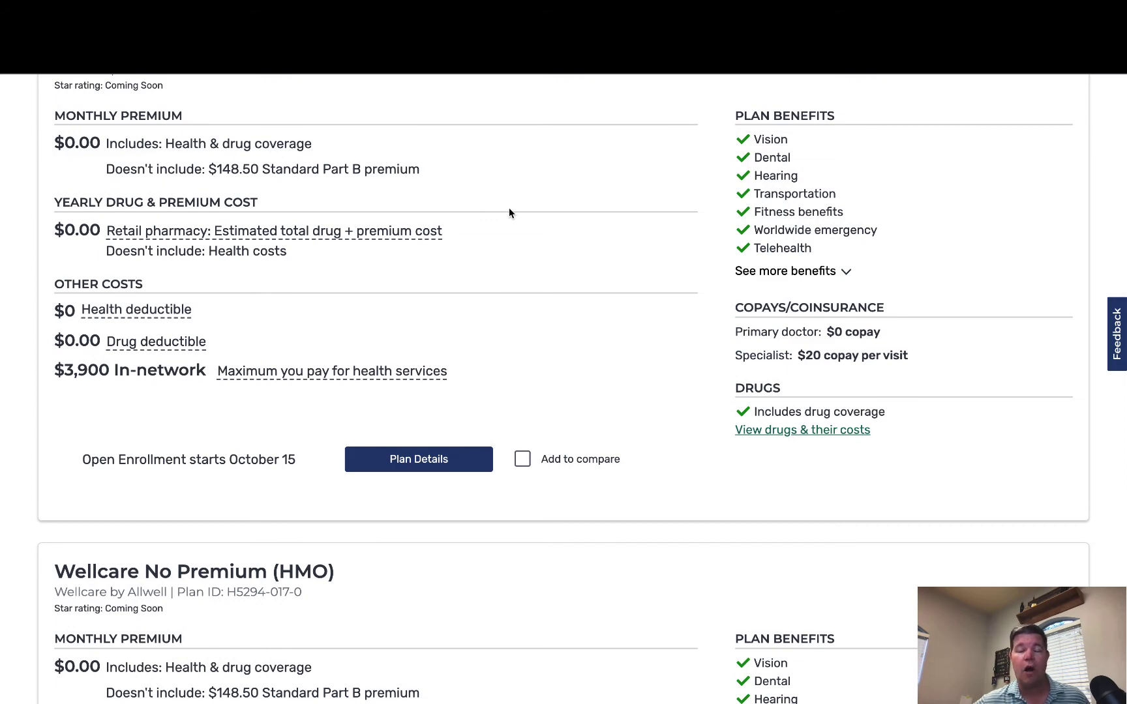
scroll(510, 212, "down", 5)
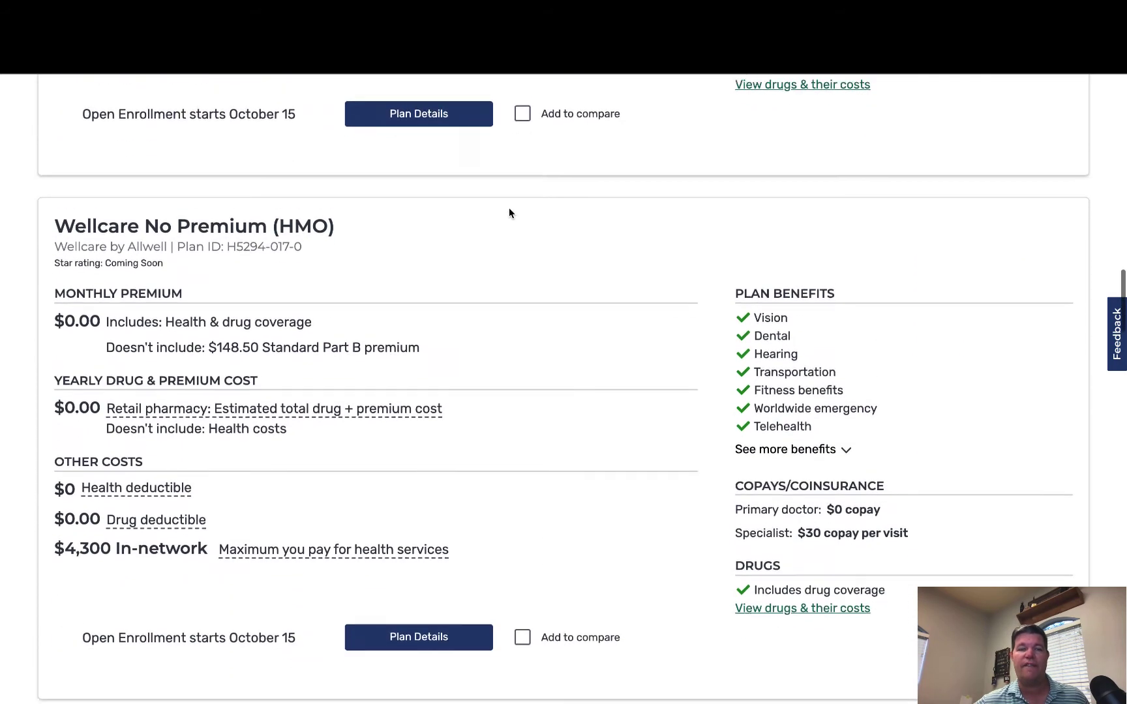
scroll(509, 212, "down", 12)
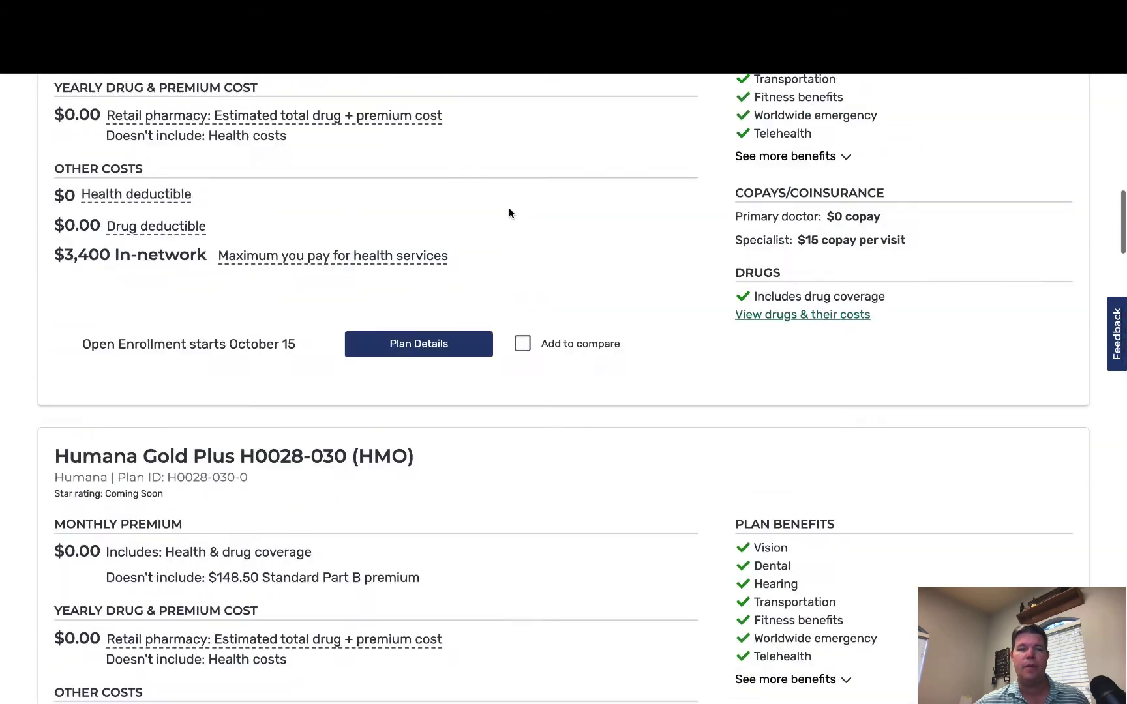
scroll(508, 213, "up", 20)
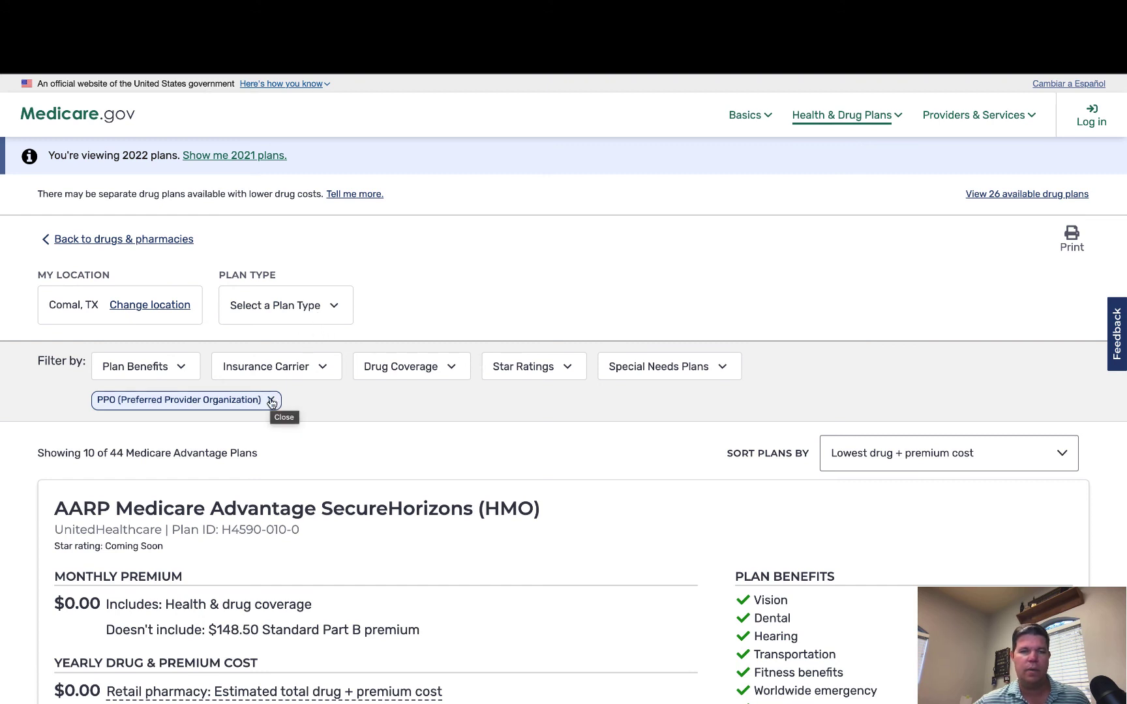
Step: Look through the whole first page of Medicare Advantage results, checking the plan types and out-of-pocket maximums
scroll(457, 420, "down", 10)
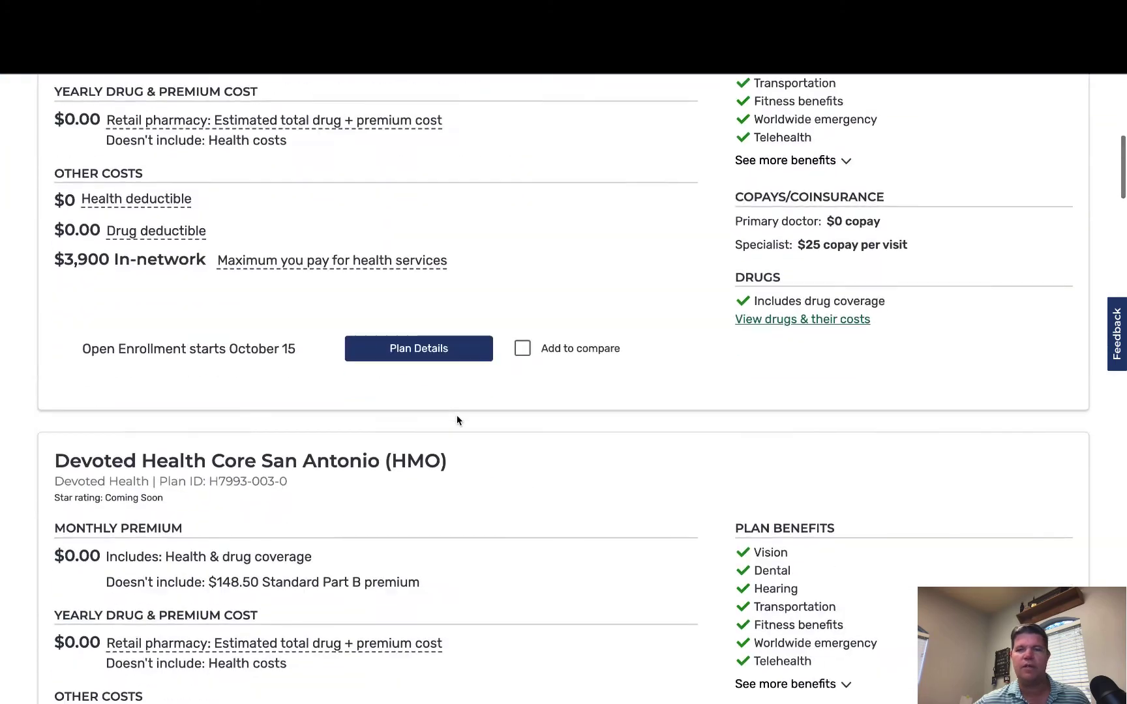
scroll(457, 420, "down", 20)
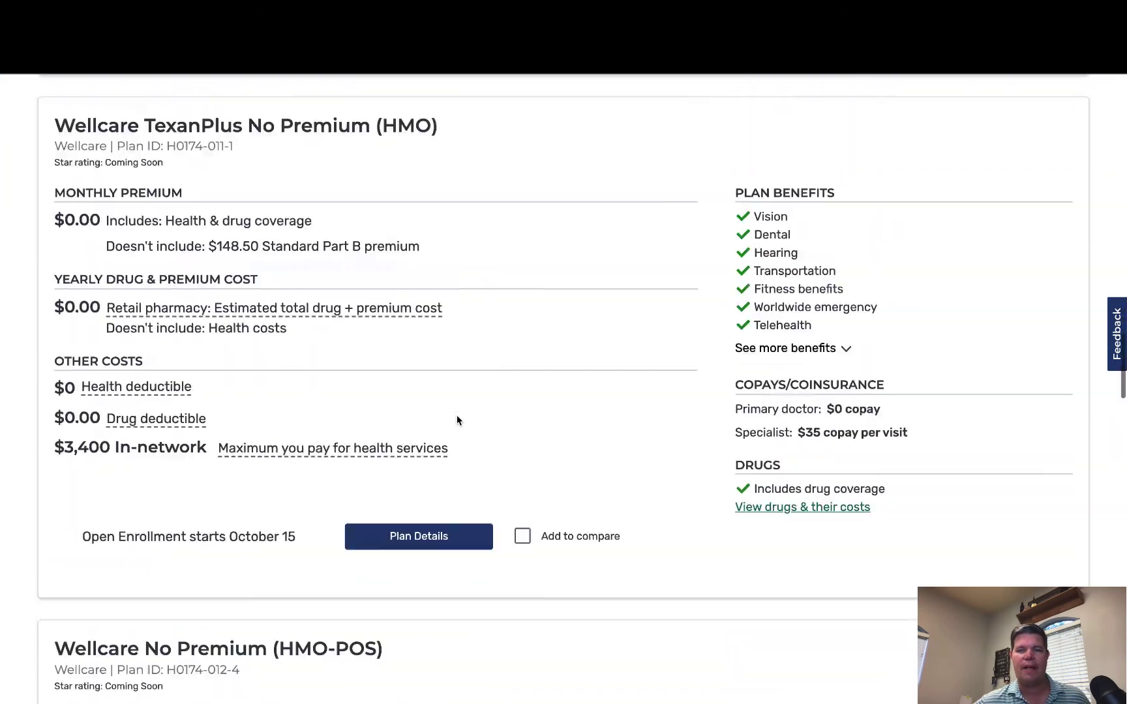
scroll(457, 420, "down", 3)
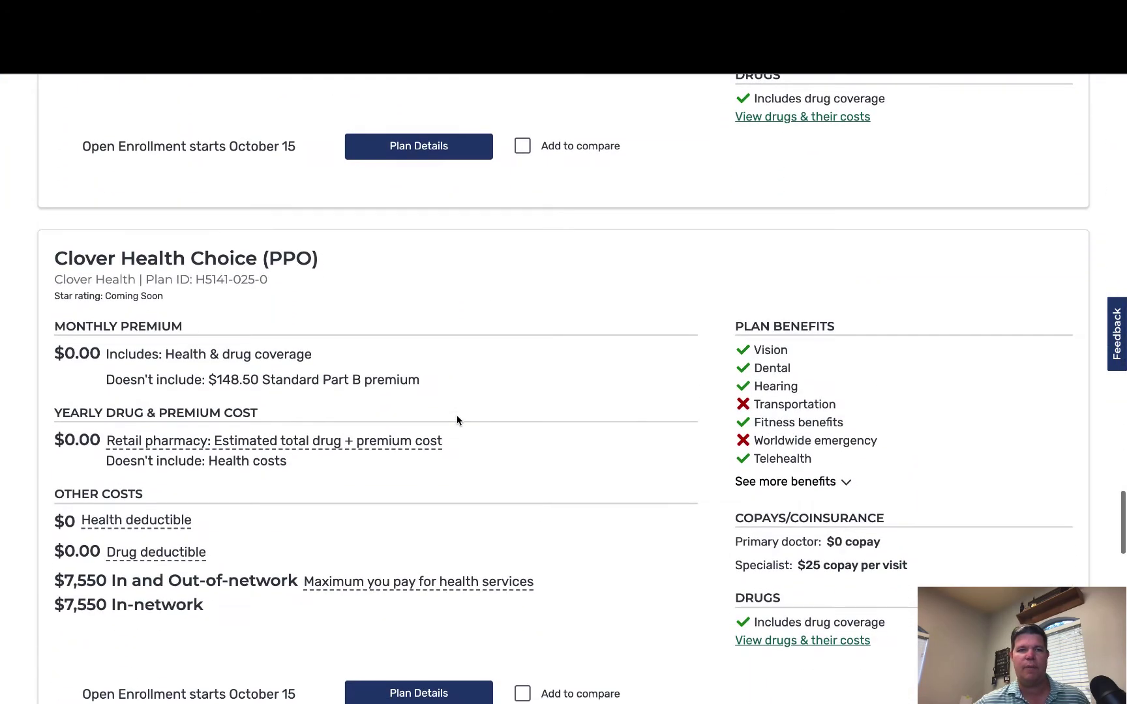
scroll(457, 420, "up", 9)
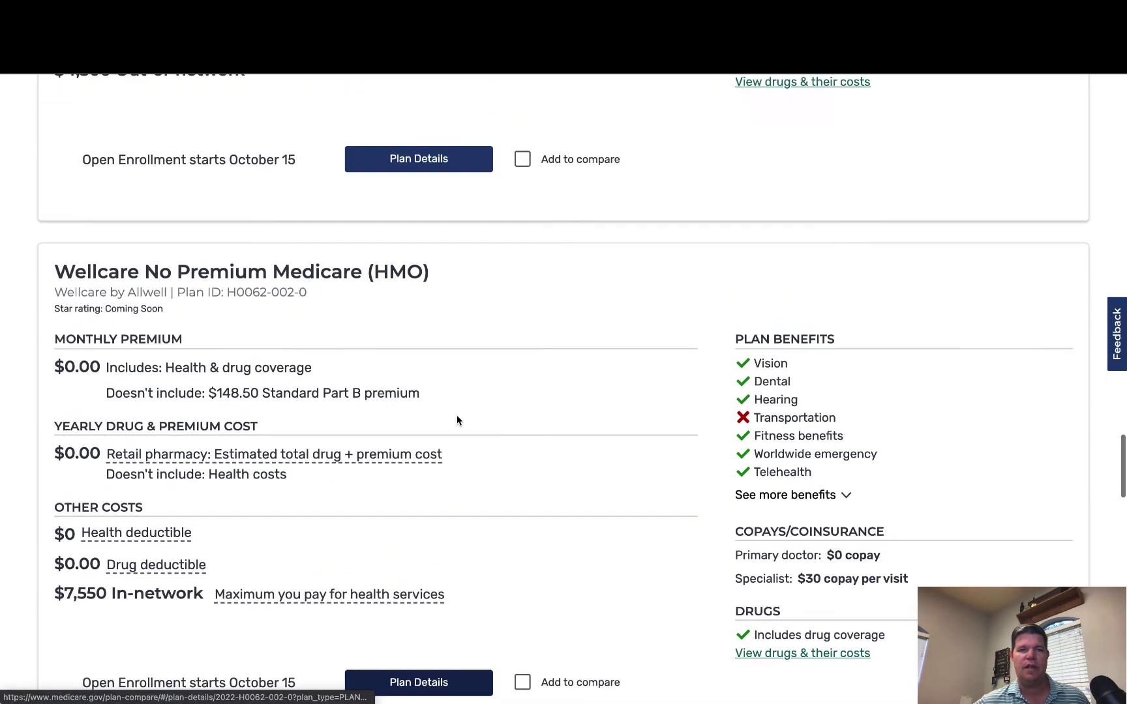
scroll(457, 420, "down", 11)
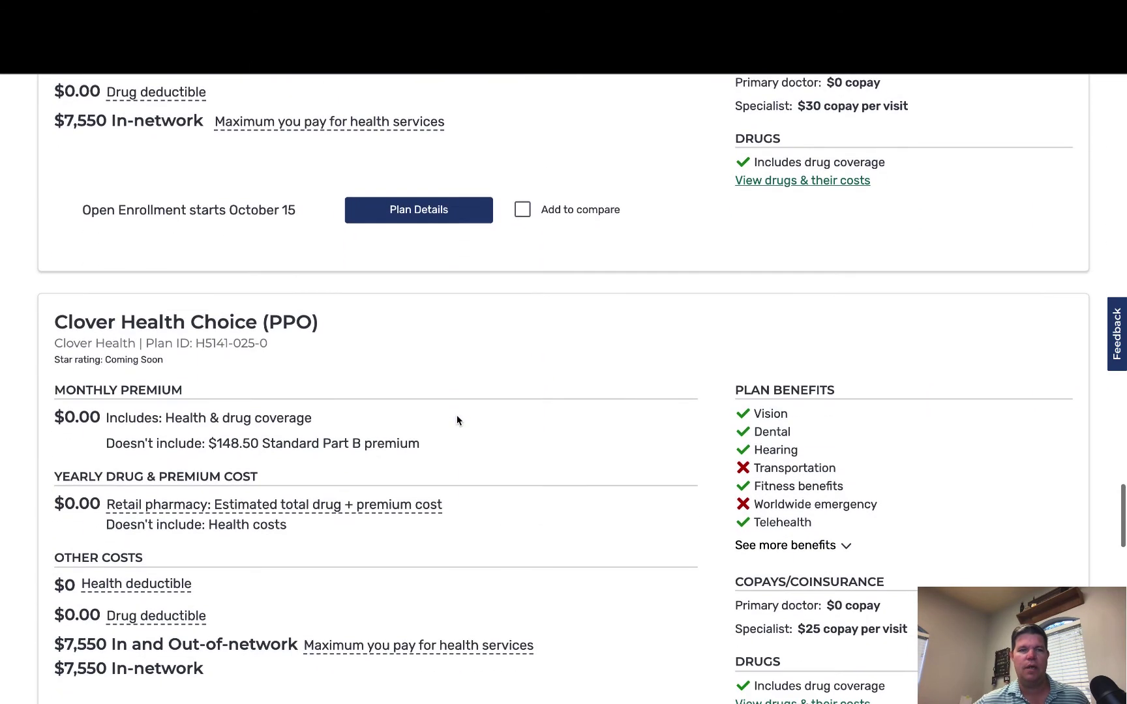
scroll(457, 418, "down", 8)
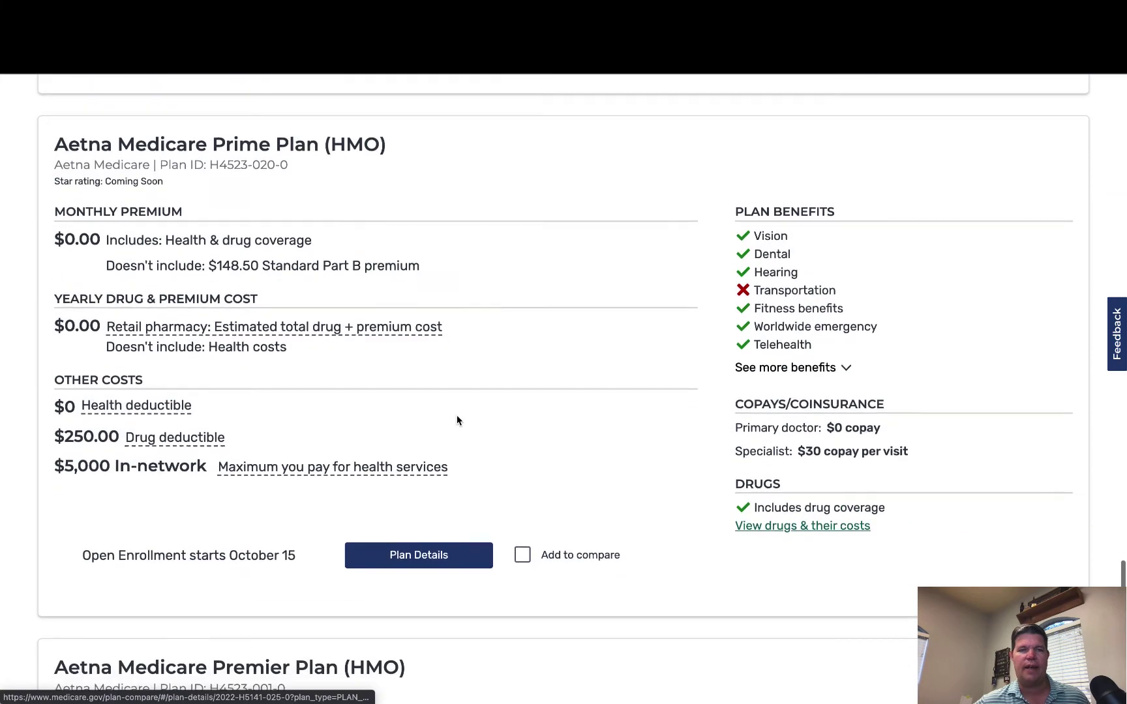
scroll(457, 420, "down", 8)
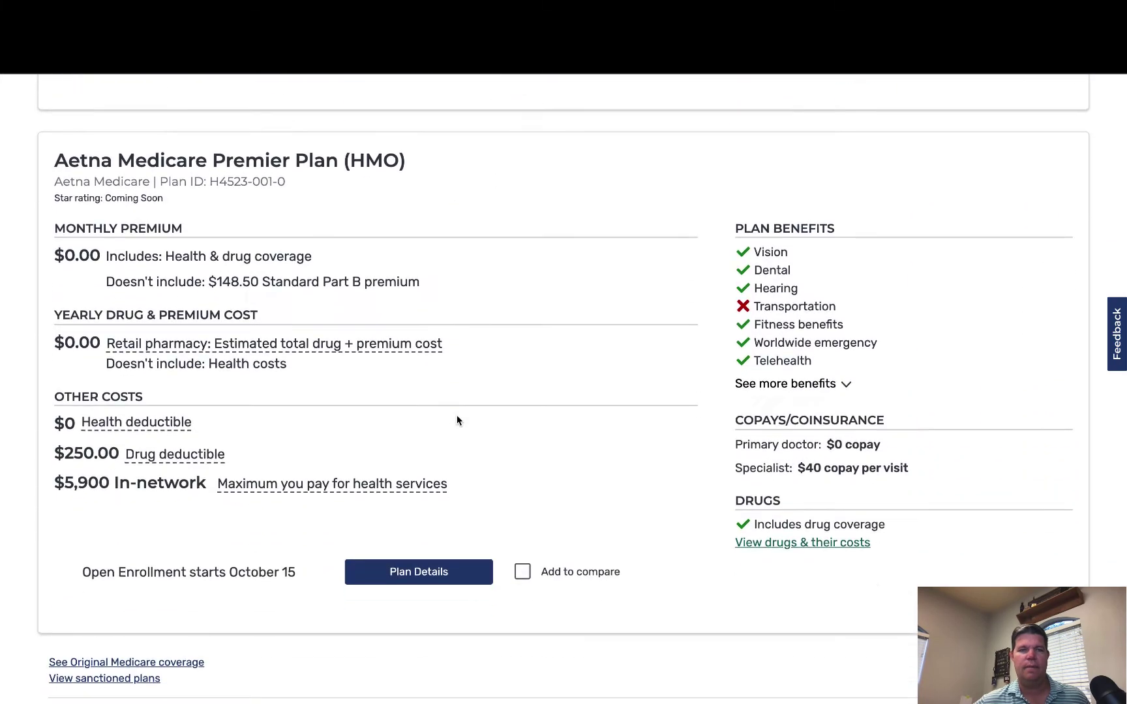
scroll(458, 420, "down", 4)
scroll(457, 420, "up", 13)
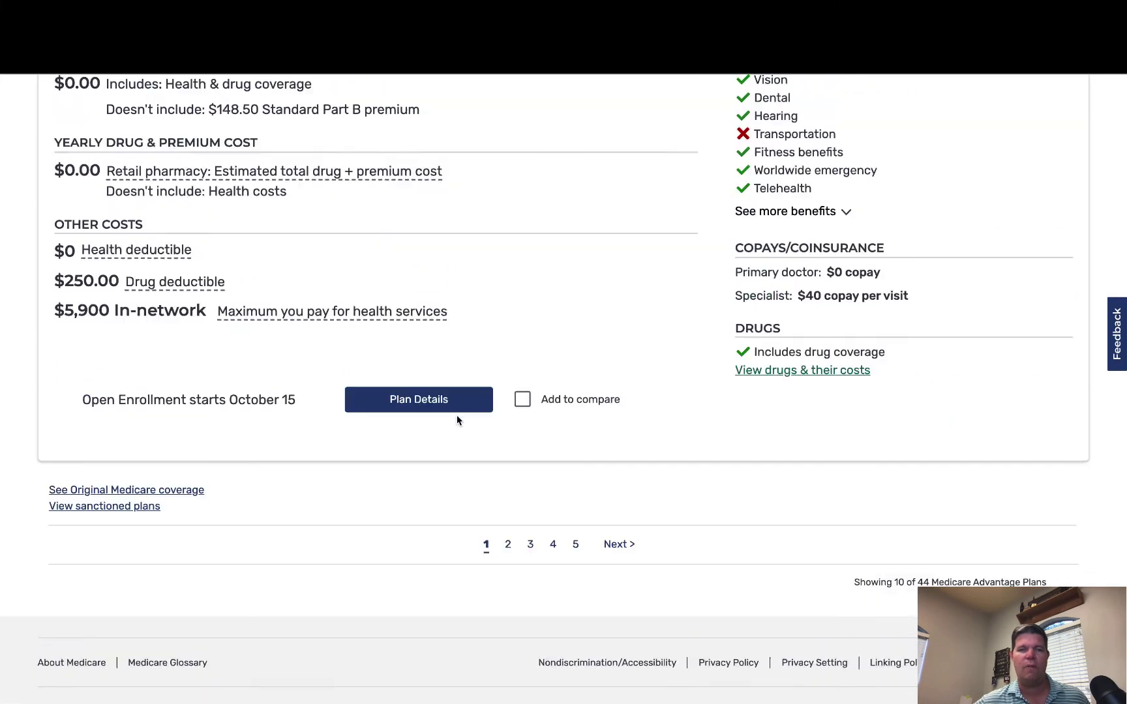
scroll(457, 420, "up", 20)
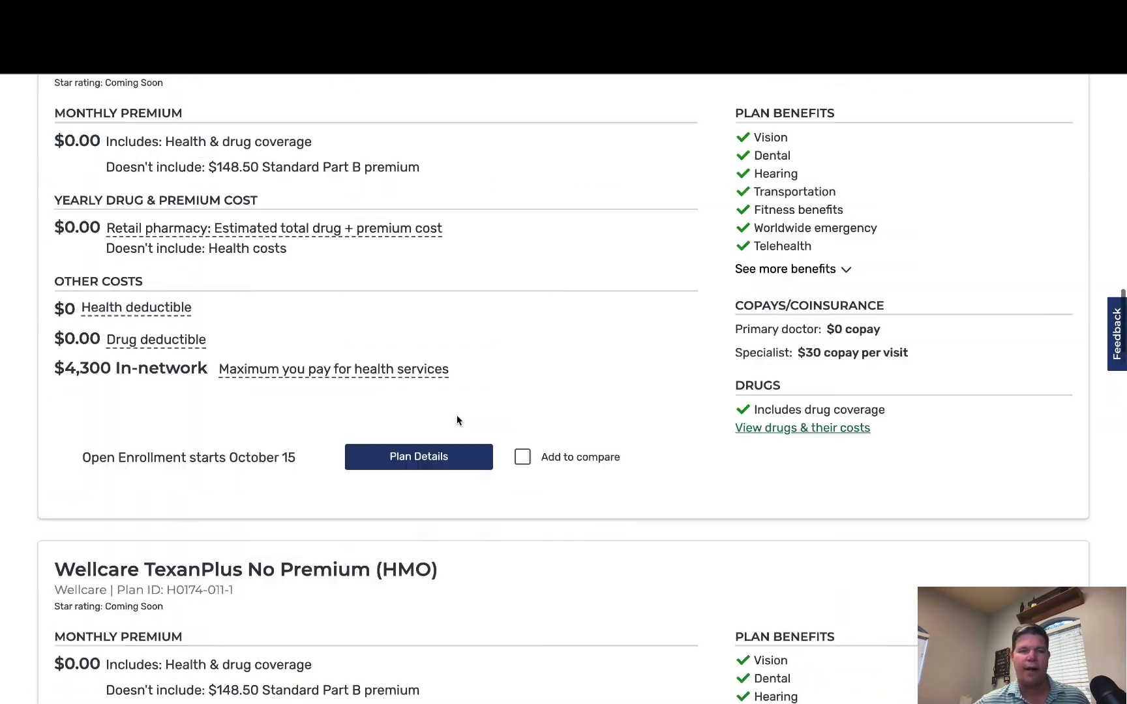
scroll(457, 420, "up", 20)
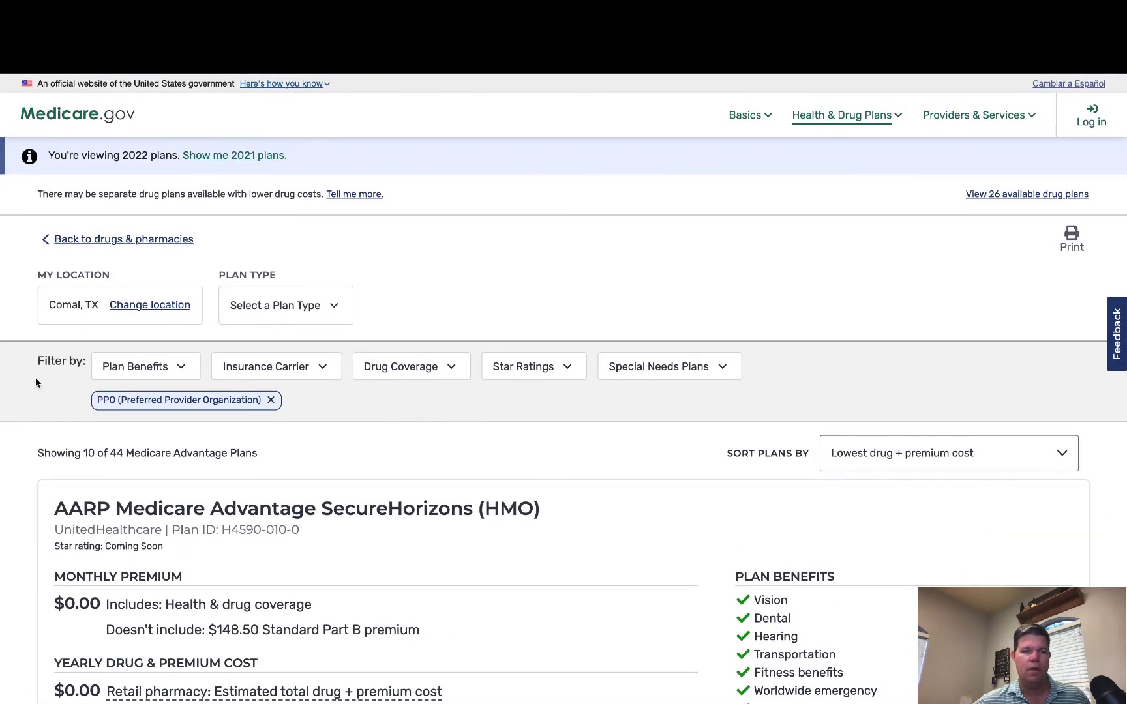
Step: Add the AARP Medicare Advantage SecureHorizons (HMO) plan to the comparison
scroll(39, 385, "down", 2)
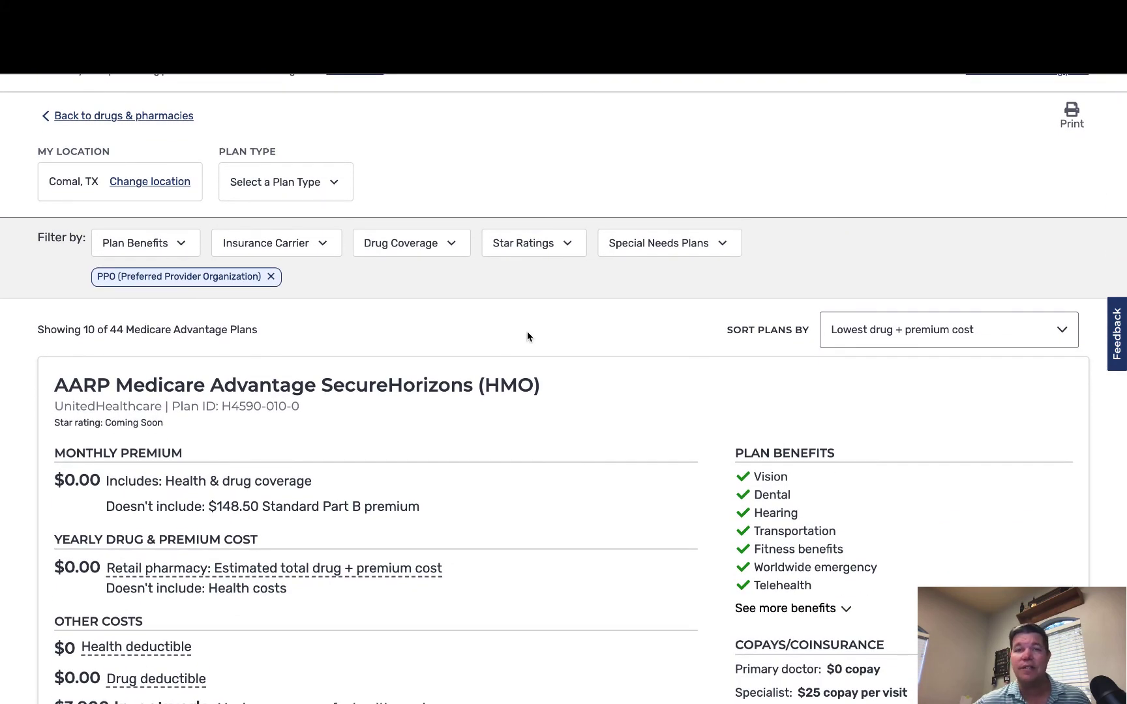
scroll(527, 334, "down", 2)
scroll(527, 336, "down", 2)
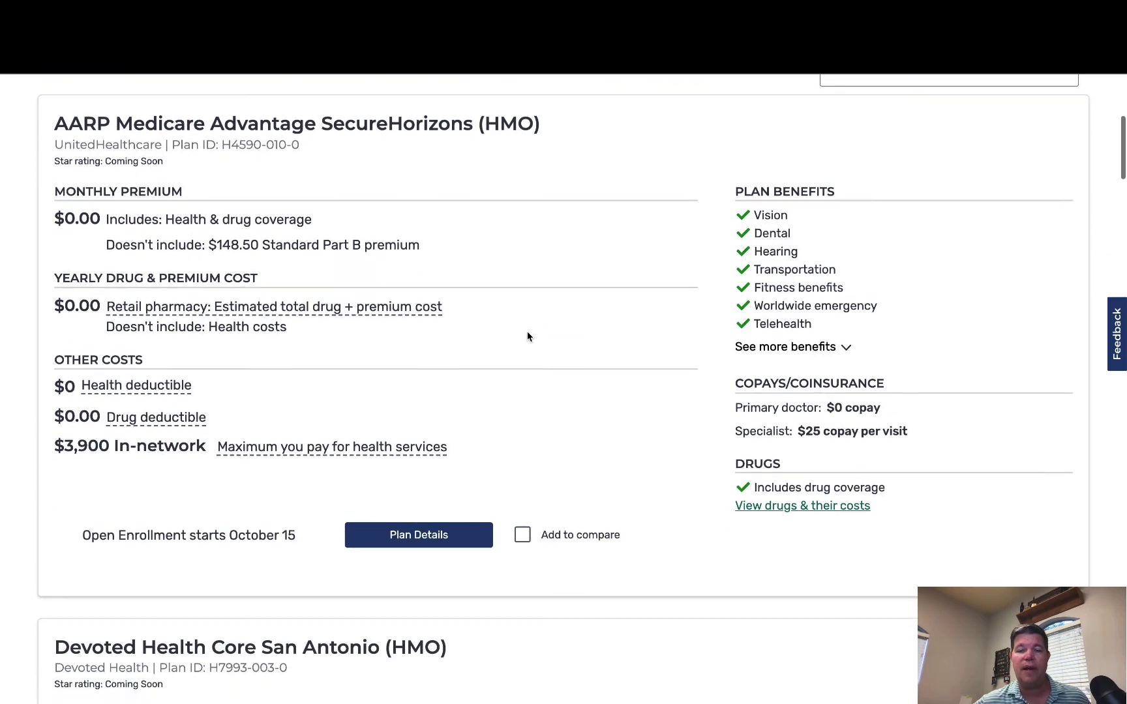
left_click(523, 517)
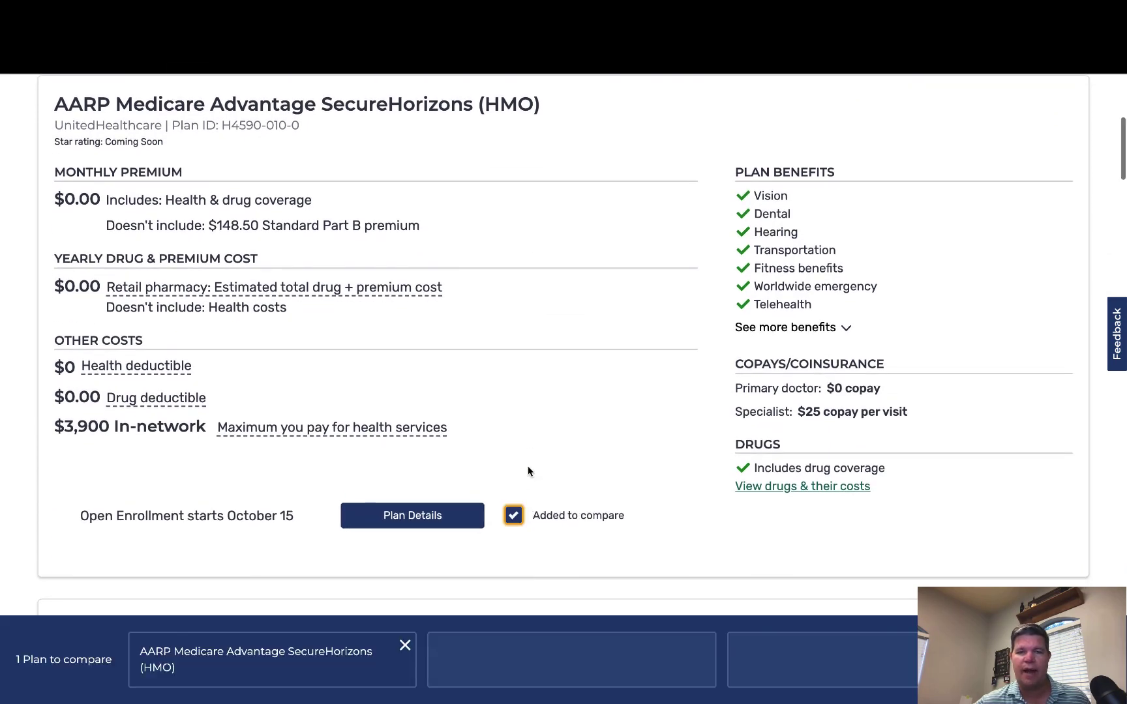
Step: Add the Devoted Health Core San Antonio (HMO) and Humana Gold Plus H0028-030 (HMO) plans to the comparison
scroll(528, 468, "down", 7)
scroll(528, 468, "down", 1)
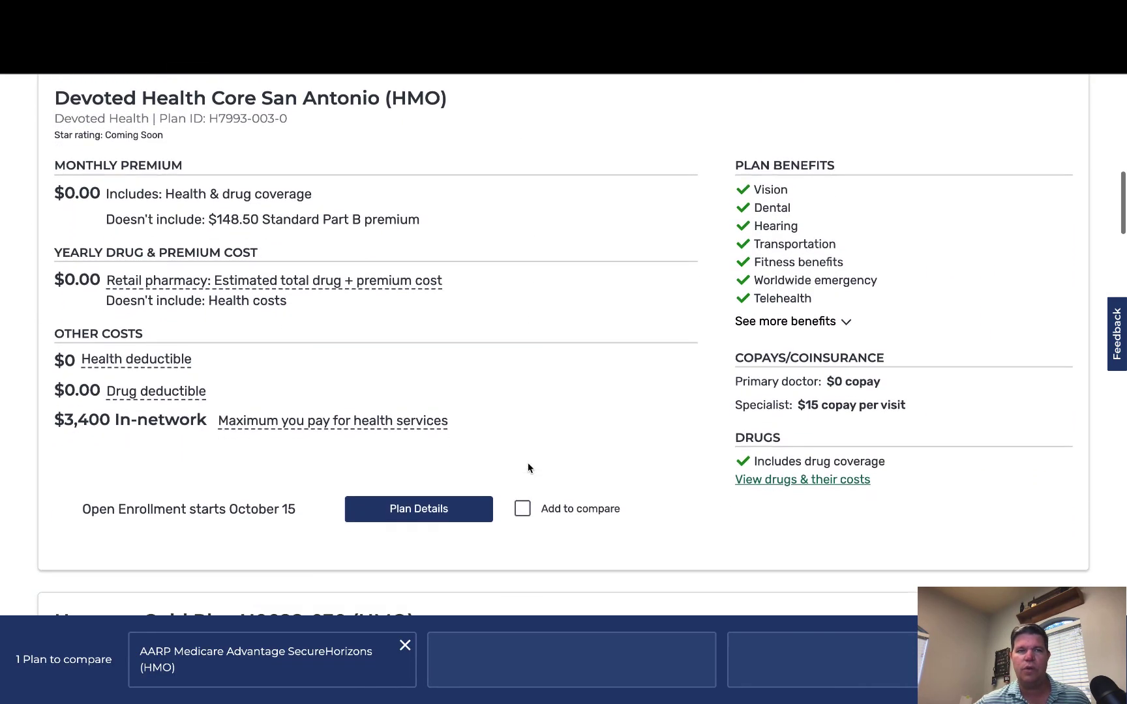
left_click(516, 509)
scroll(525, 468, "down", 8)
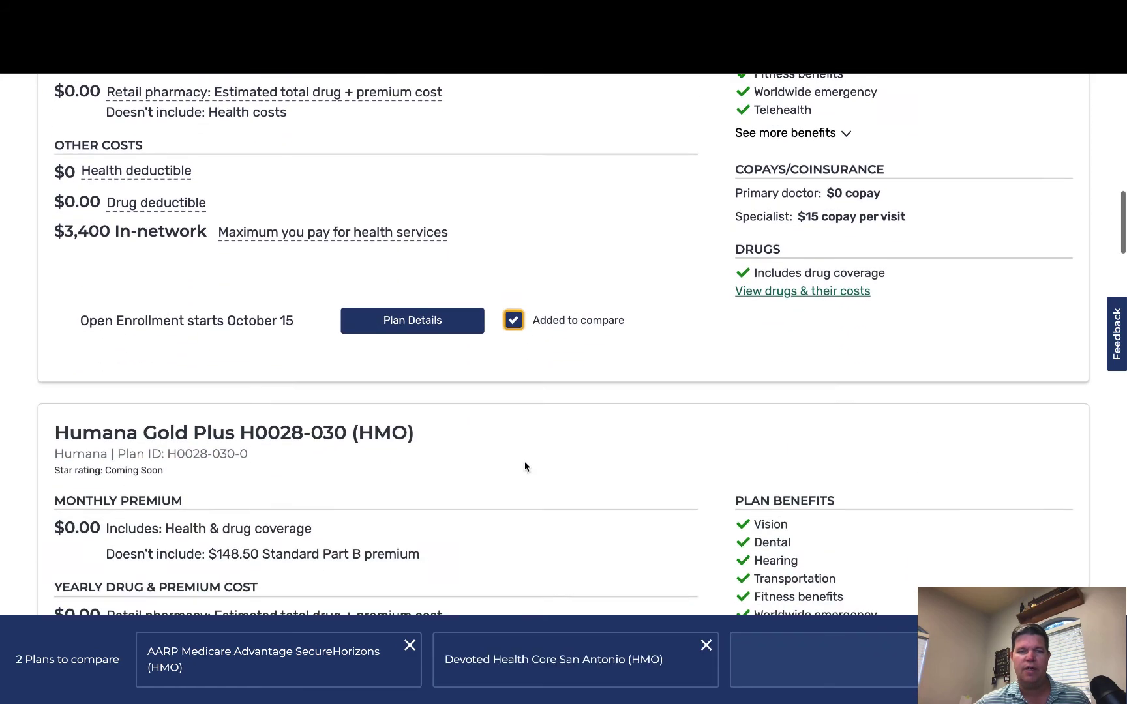
left_click(522, 510)
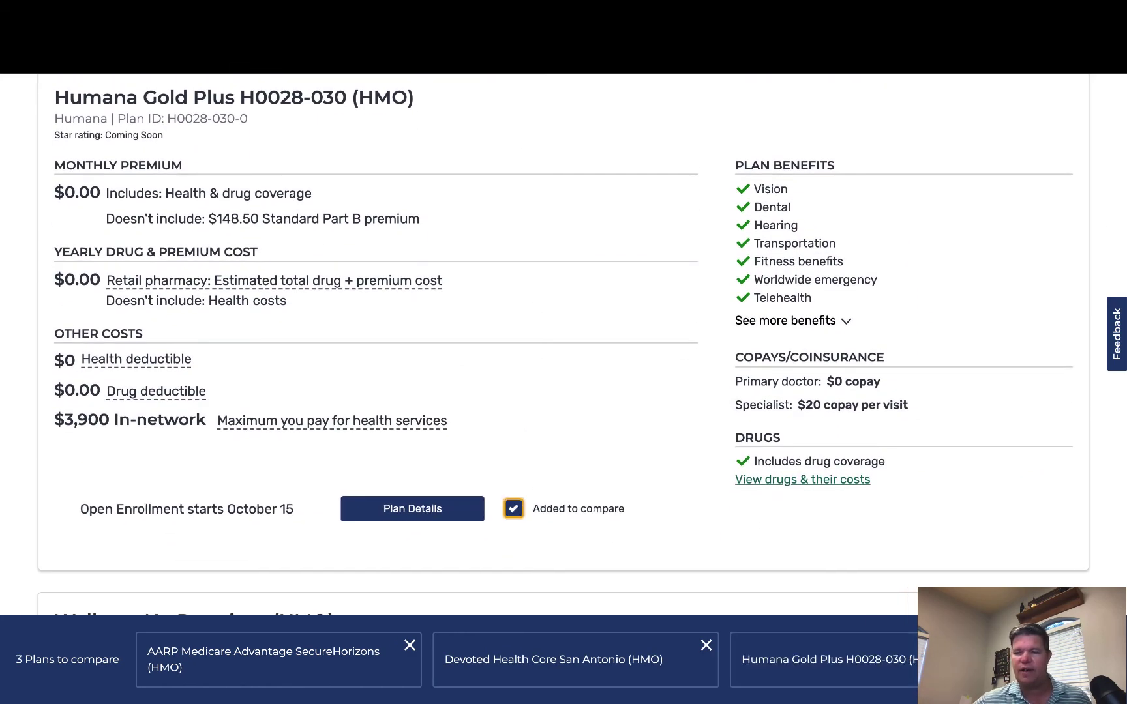
Step: Compare the three selected HMO plans side by side, examining their overview costs and plan features, and return to the plan results
left_click(1064, 659)
scroll(562, 417, "down", 6)
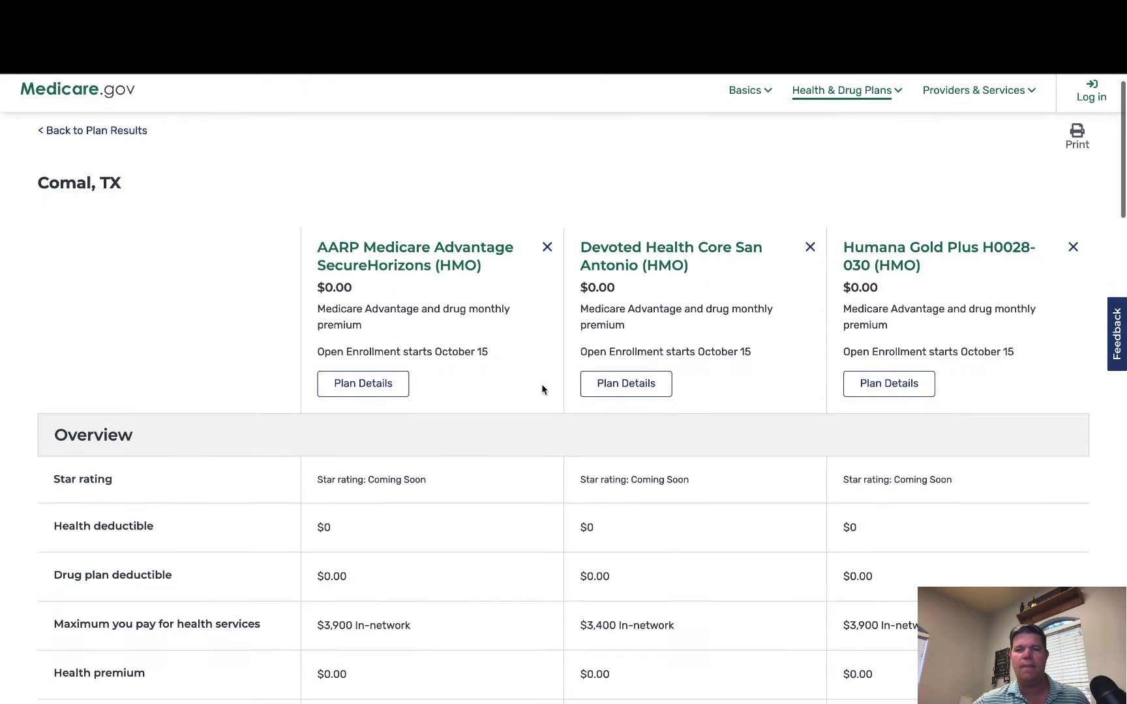
scroll(540, 386, "down", 3)
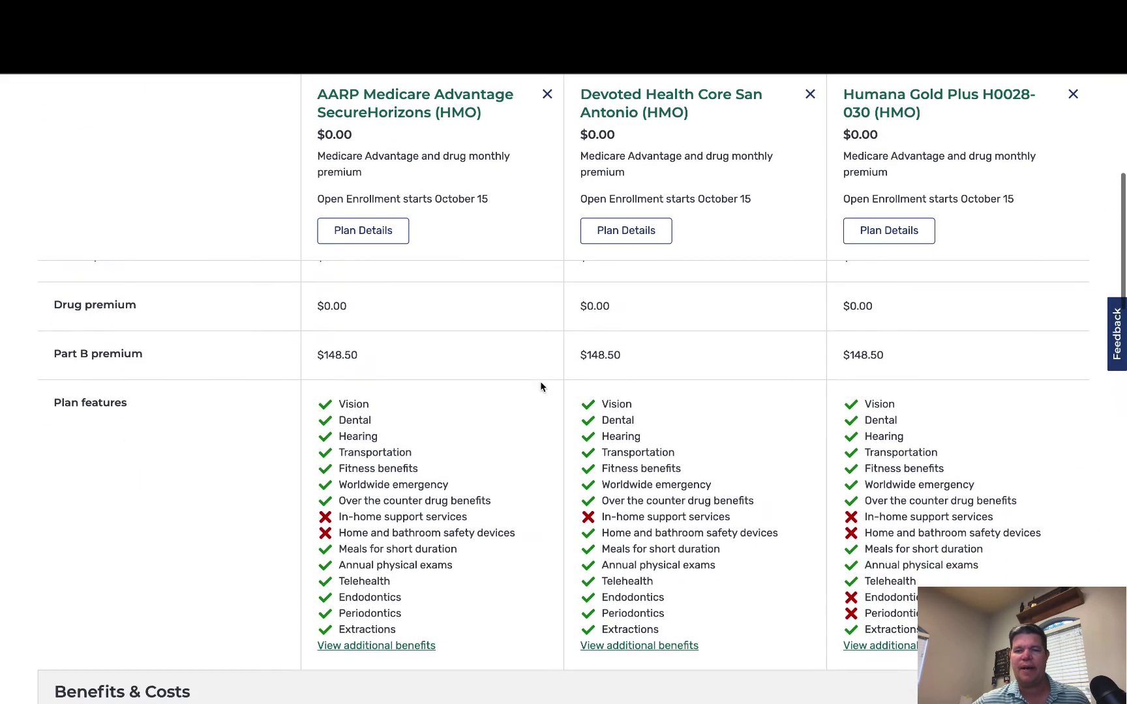
scroll(540, 386, "up", 9)
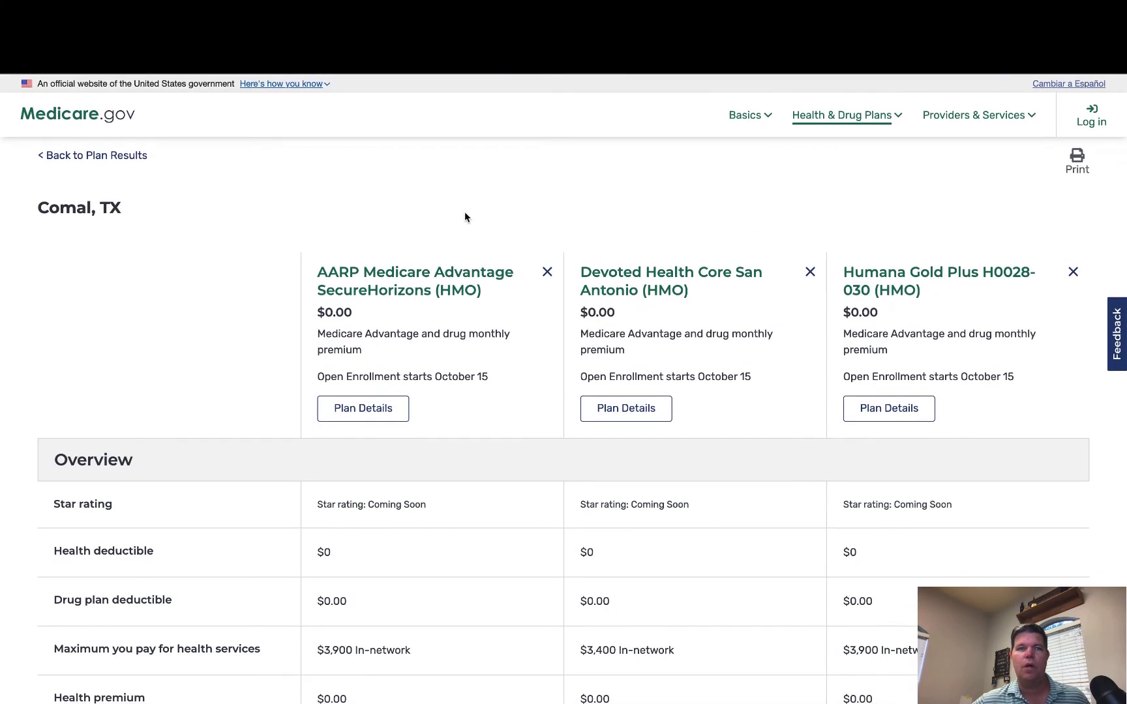
left_click(78, 155)
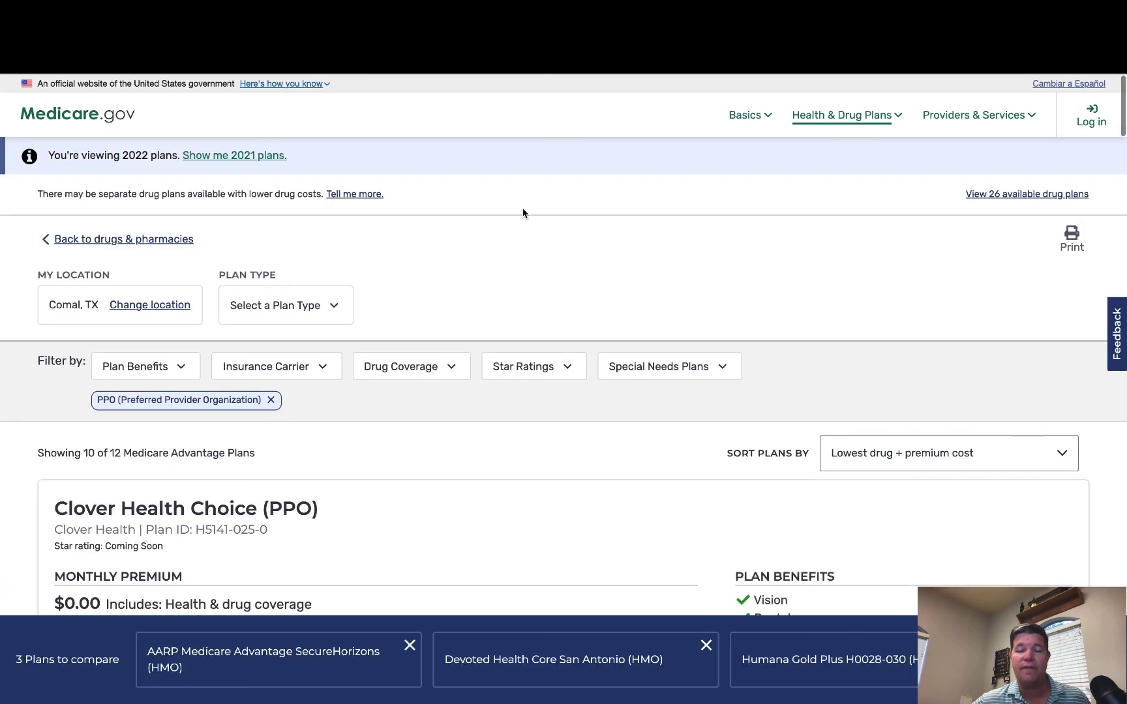